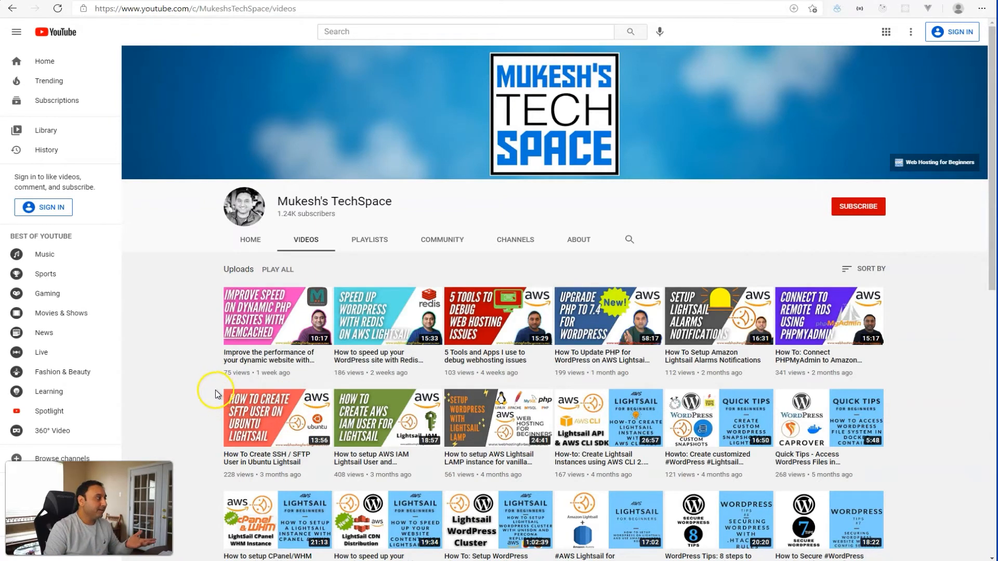
# Scroll through the Memcached article's Video and Steps sections, then back to the top.
pyautogui.scroll(-5, 198, 375)
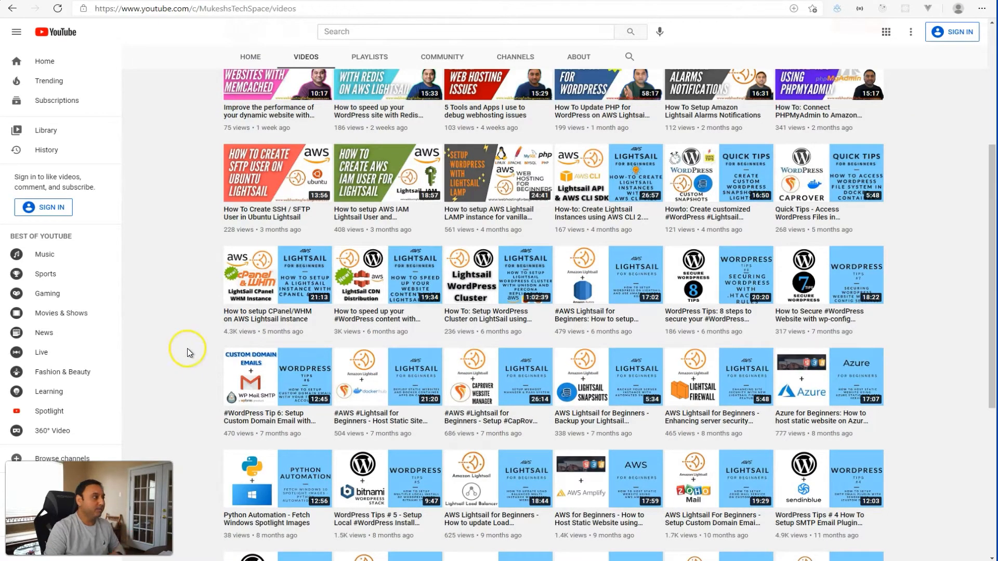
pyautogui.scroll(-3, 192, 359)
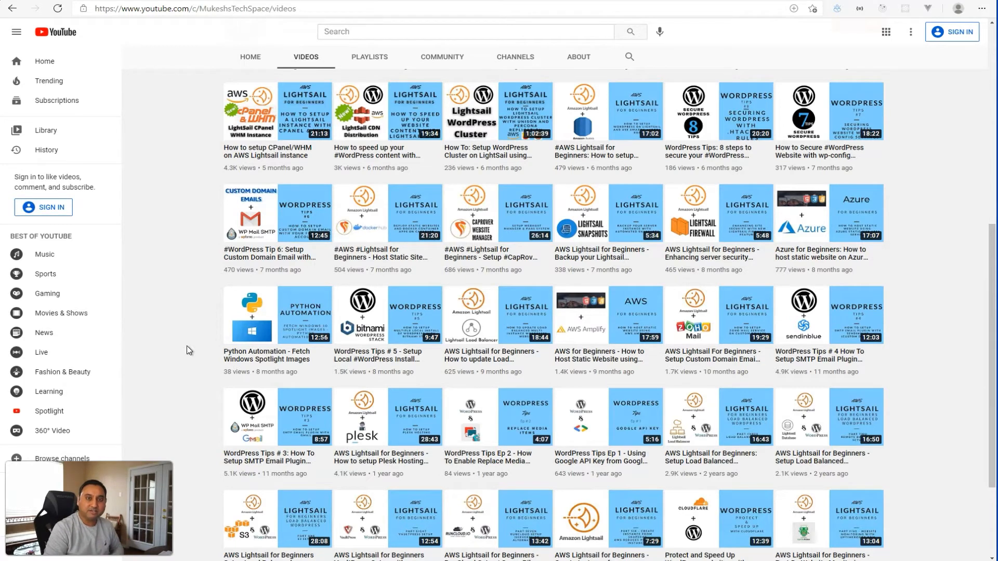
pyautogui.scroll(8, 188, 345)
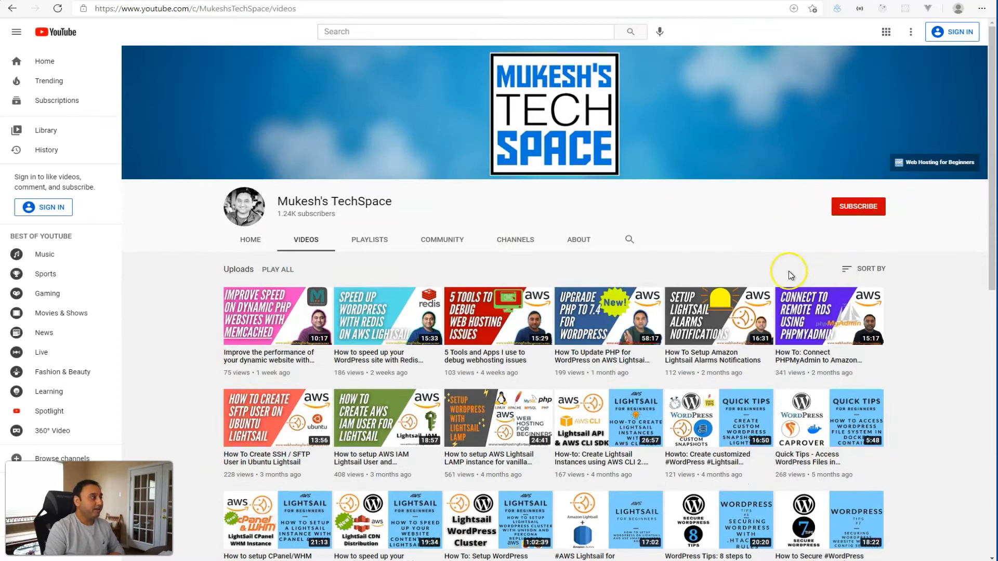
pyautogui.scroll(-5, 389, 340)
pyautogui.scroll(-2, 388, 341)
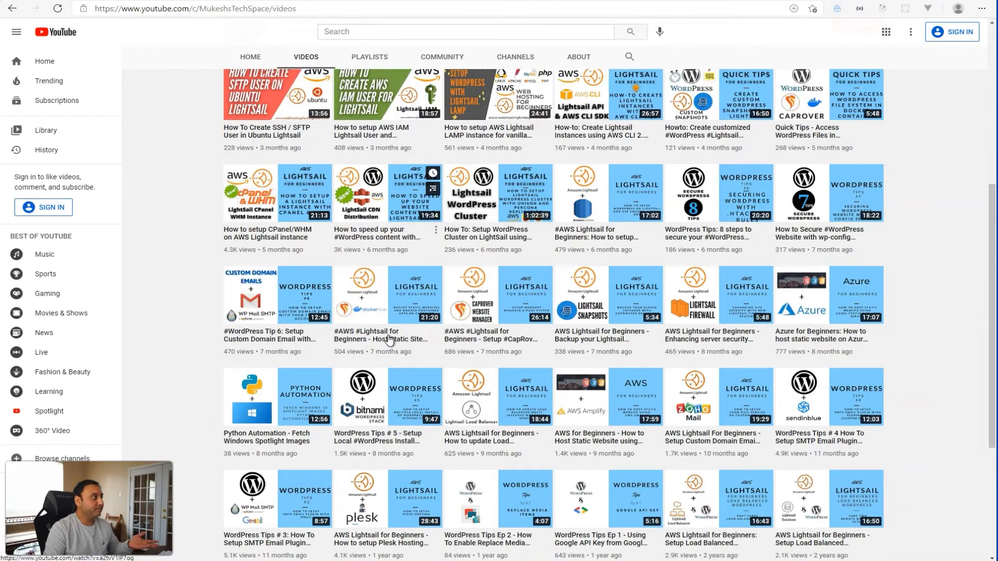
pyautogui.scroll(8, 389, 341)
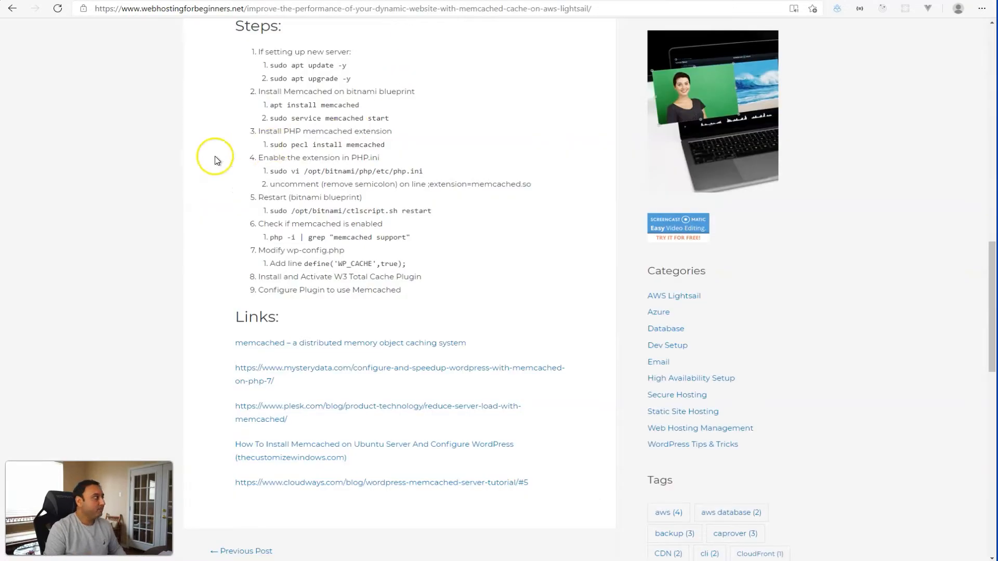
pyautogui.scroll(20, 172, 189)
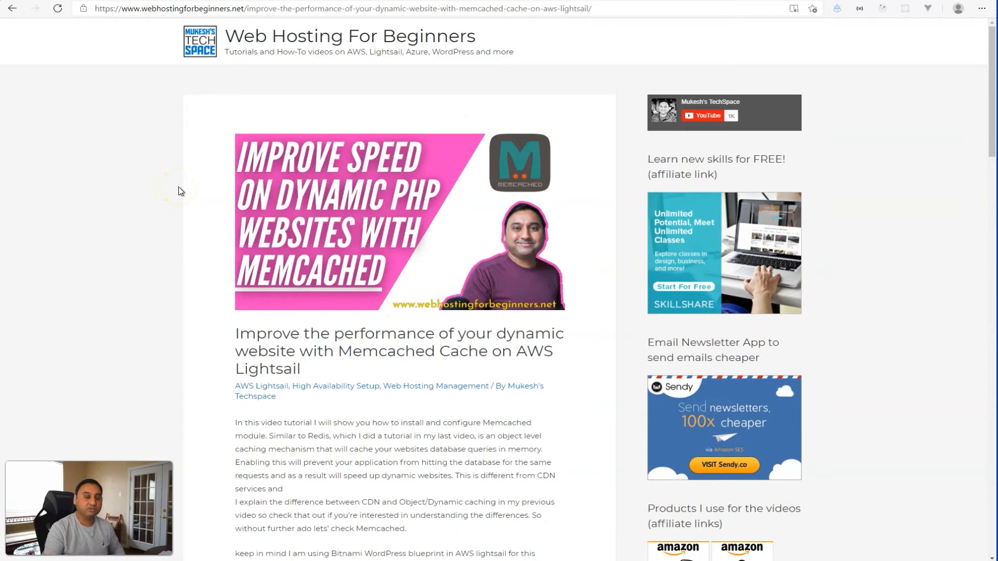
pyautogui.scroll(-8, 179, 189)
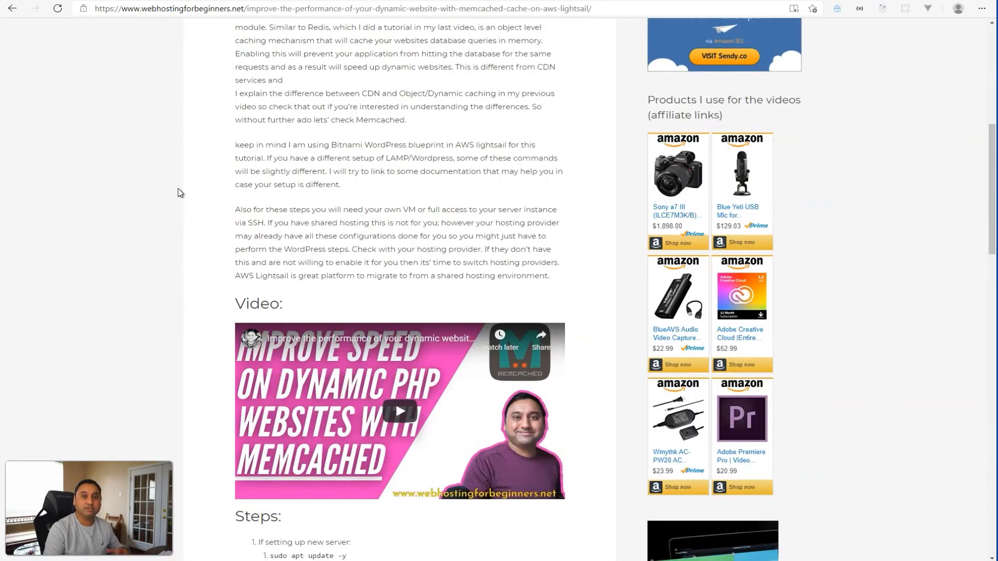
pyautogui.scroll(-8, 178, 188)
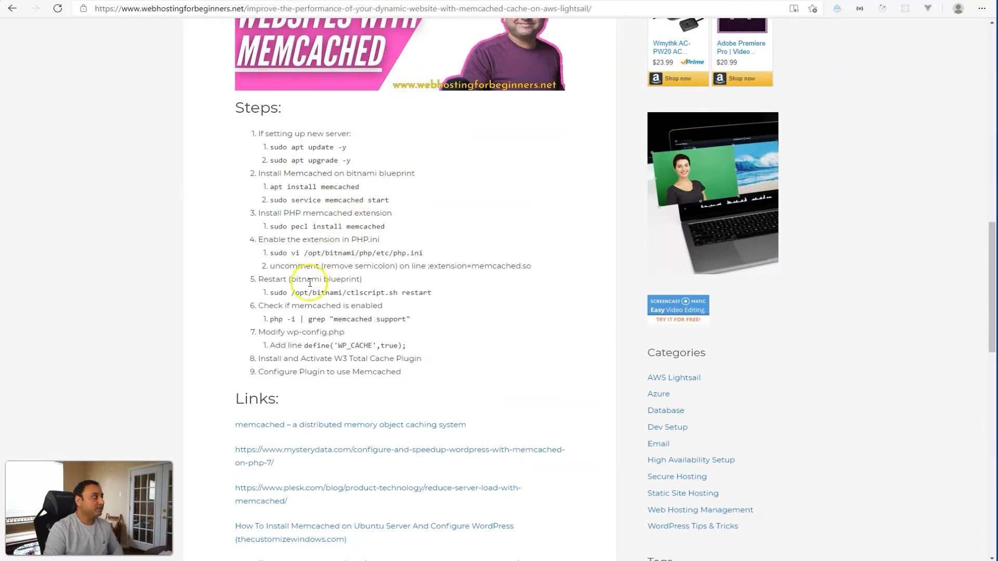
pyautogui.scroll(12, 236, 306)
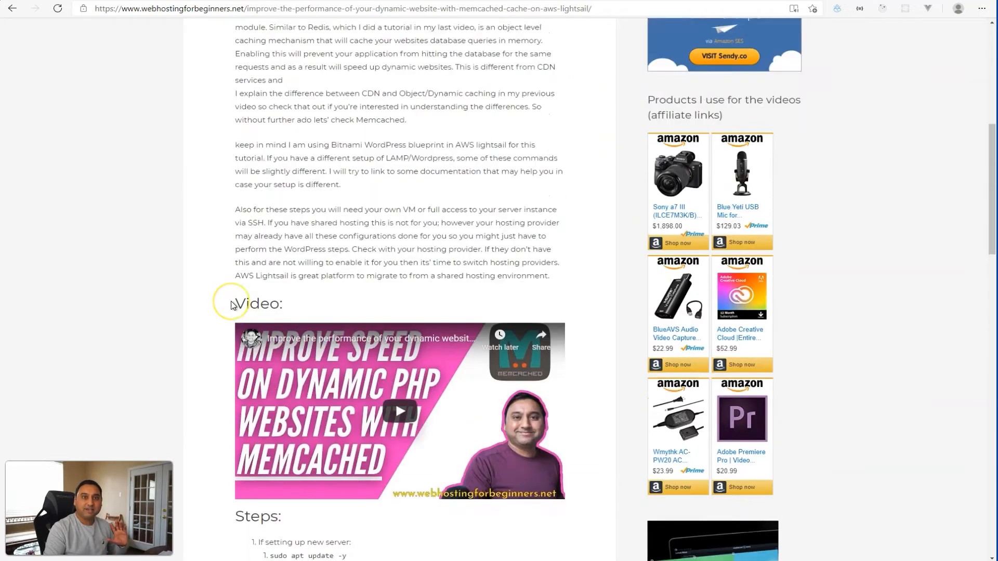
pyautogui.scroll(4, 232, 305)
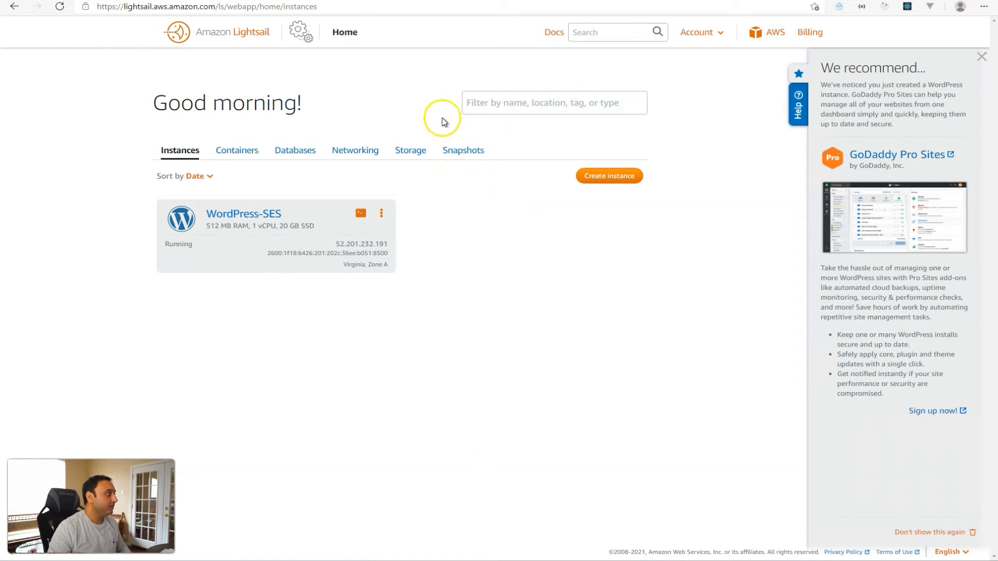
# From the AWS console home, search 'Simple Email' and open SES's Domains identity list.
pyautogui.click(765, 35)
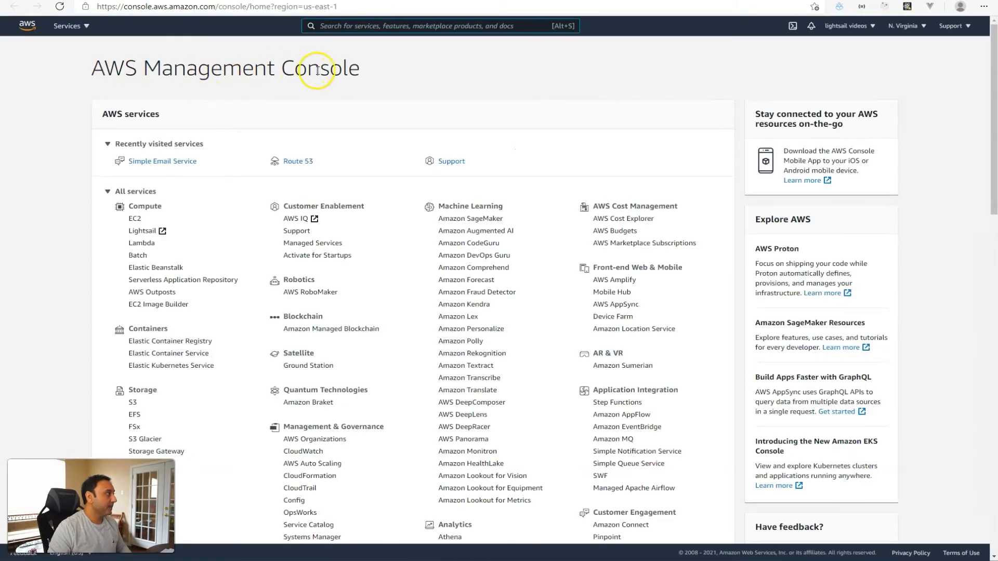
pyautogui.click(347, 27)
pyautogui.write('S')
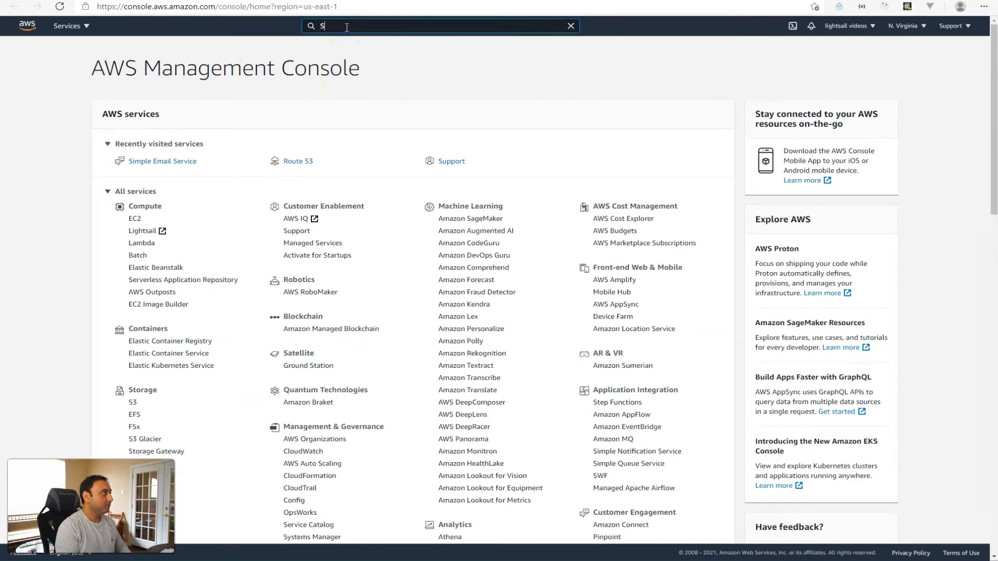
pyautogui.write('imple Email')
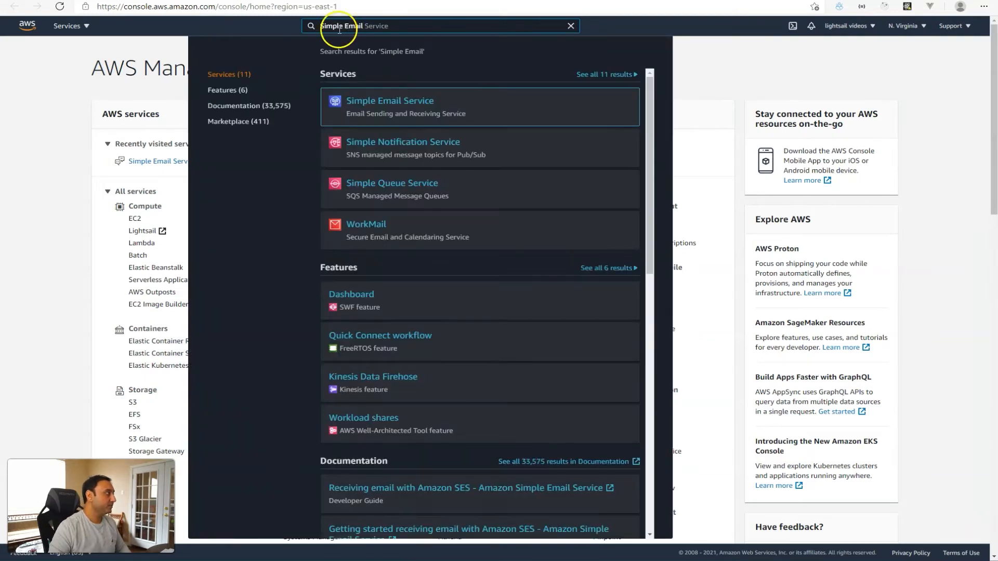
pyautogui.click(376, 105)
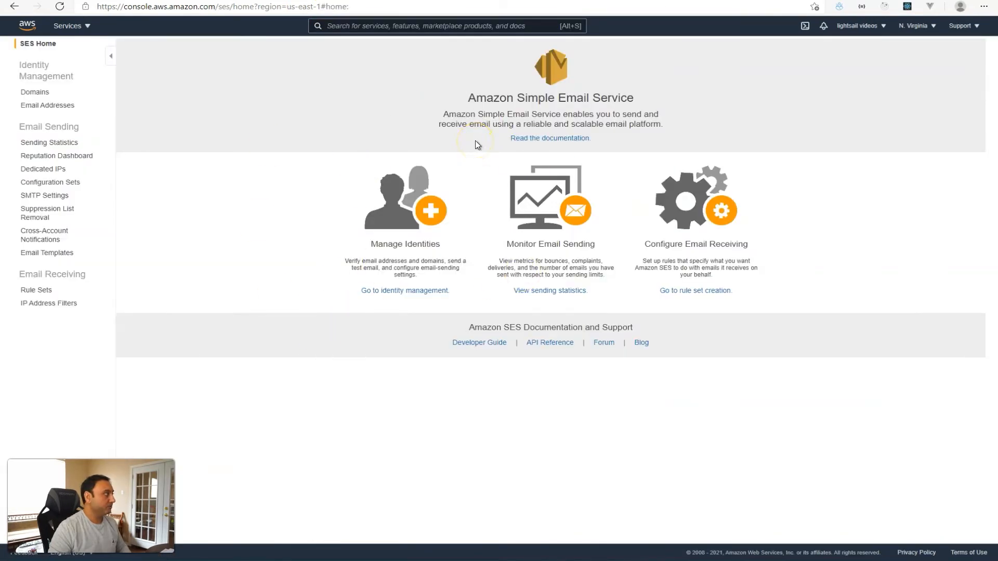
pyautogui.click(365, 291)
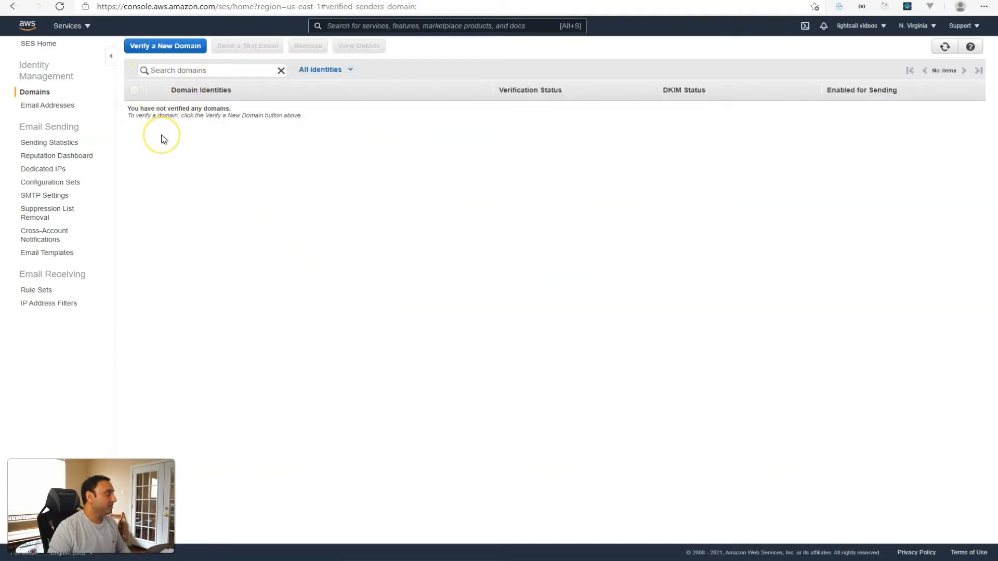
# Submit webhostingforbeginners.net as a new domain to verify, with Generate DKIM Settings ticked.
pyautogui.click(159, 48)
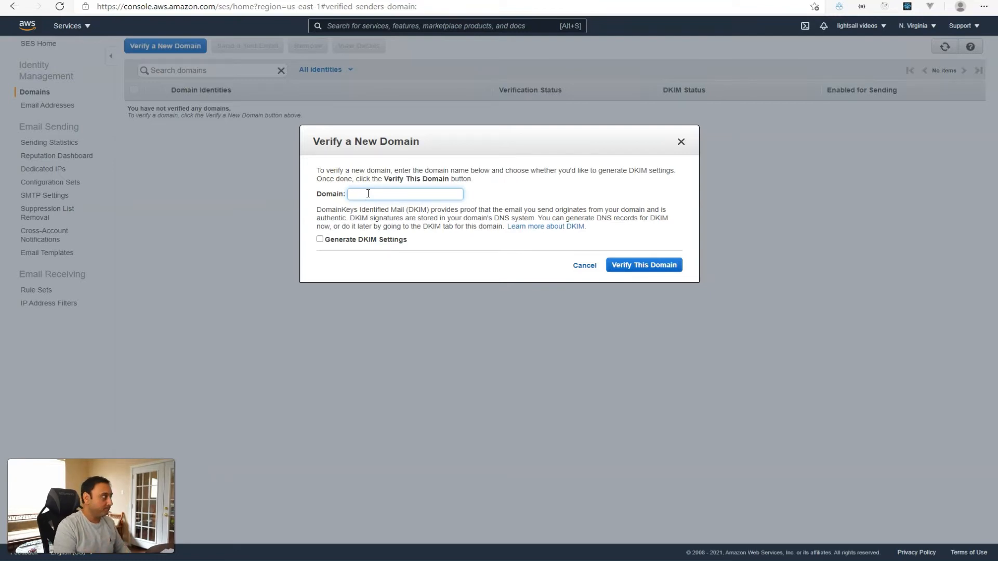
pyautogui.write('webhostin')
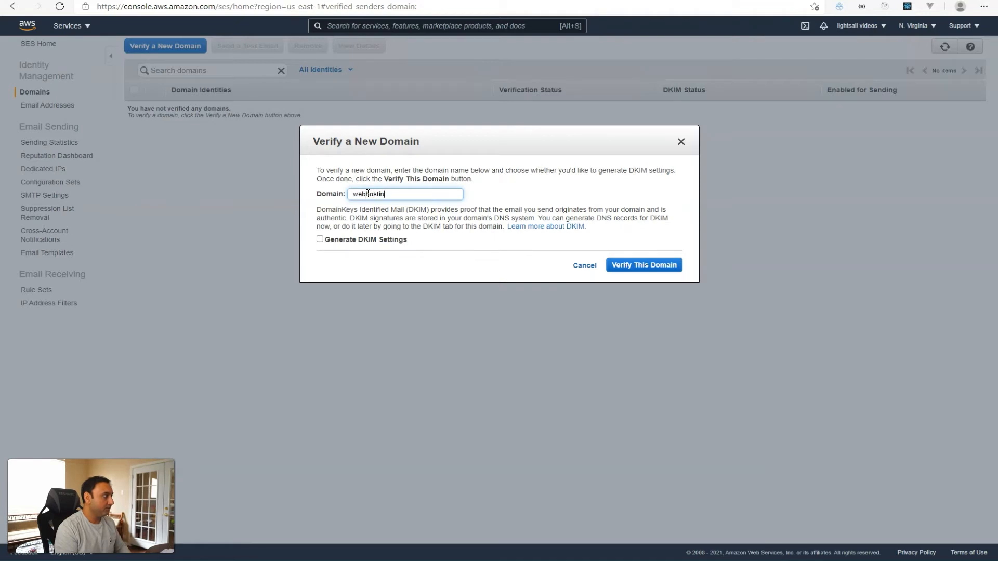
pyautogui.write('forbeginners.net')
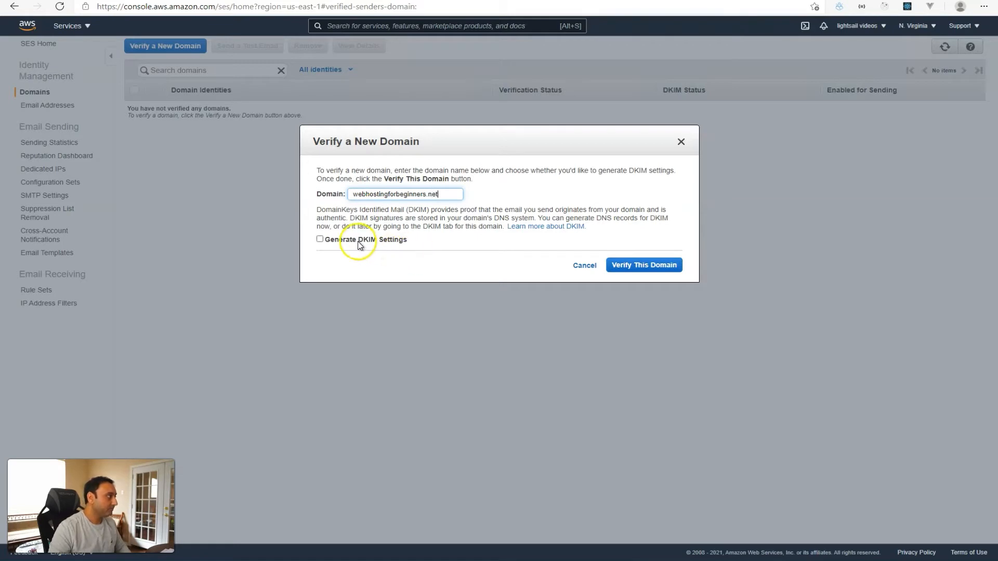
pyautogui.click(321, 241)
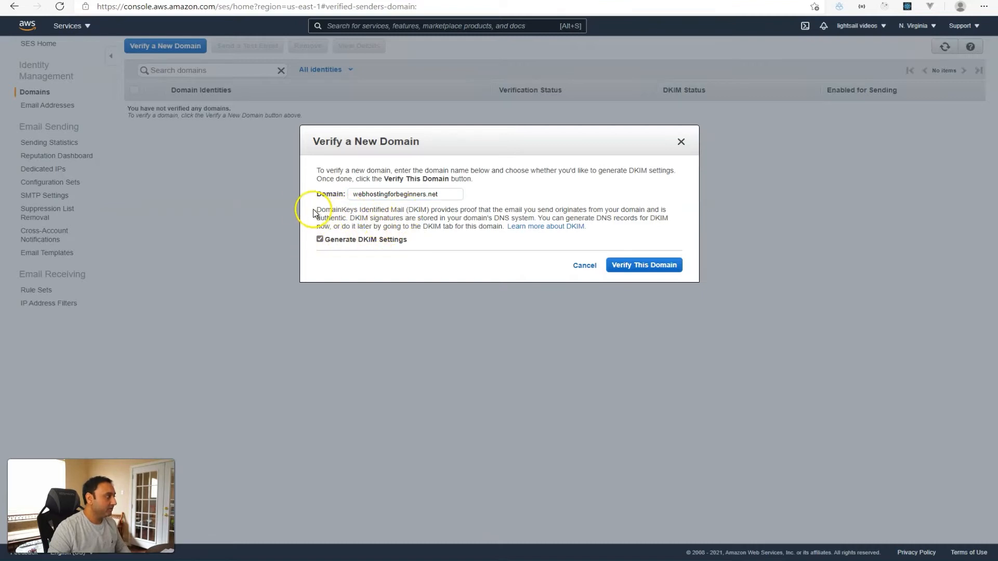
pyautogui.moveTo(316, 210); pyautogui.dragTo(571, 211)
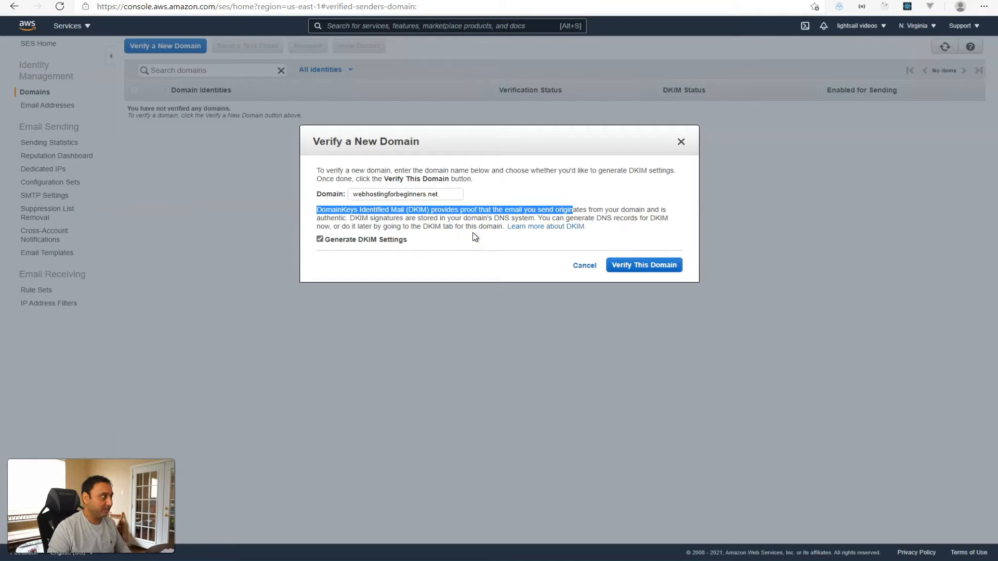
pyautogui.click(457, 237)
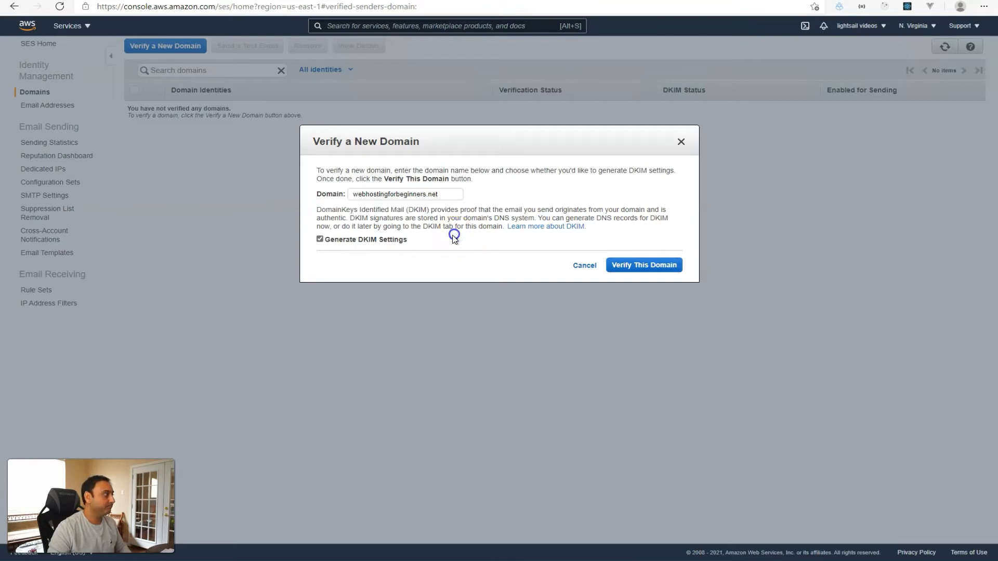
pyautogui.click(631, 267)
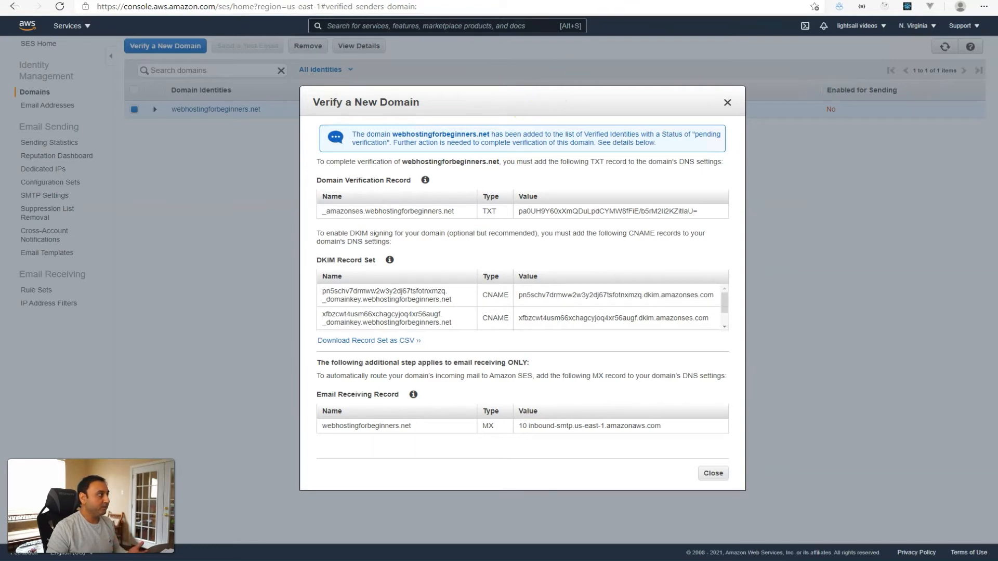
# Open a new browser tab for the domain registrar.
pyautogui.hotkey('ctrl', 't')
# Load name.com and sign in to the account.
pyautogui.write('name.co')
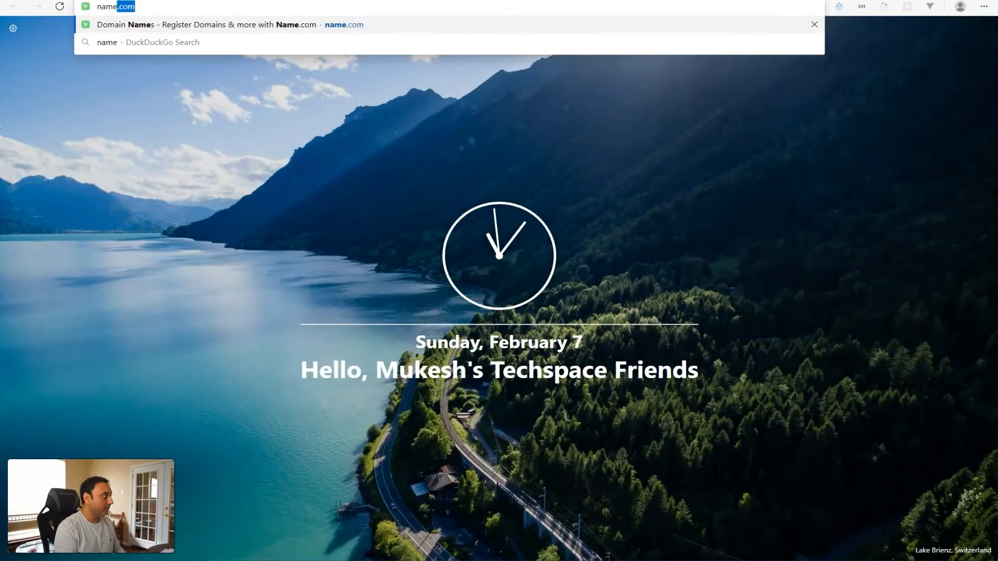
pyautogui.write('m')
pyautogui.press('Return')
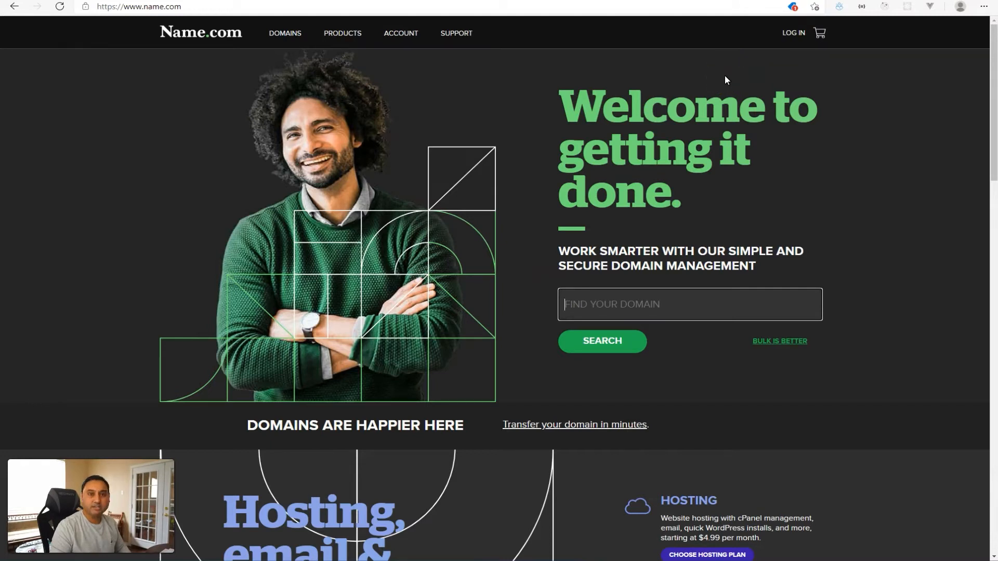
pyautogui.click(793, 35)
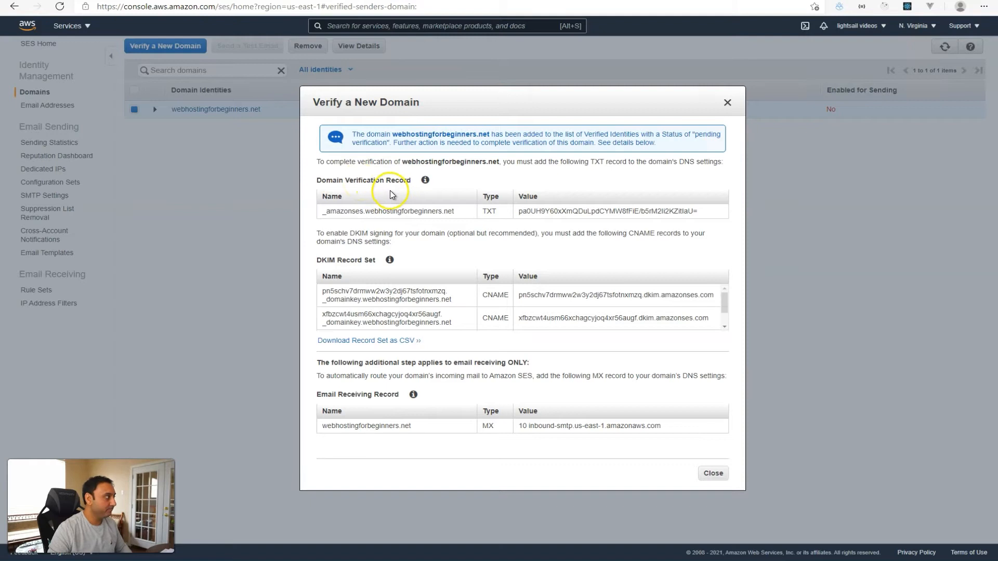
# Select the _amazonses TXT verification record name in the SES records dialog.
pyautogui.moveTo(319, 211); pyautogui.dragTo(382, 211)
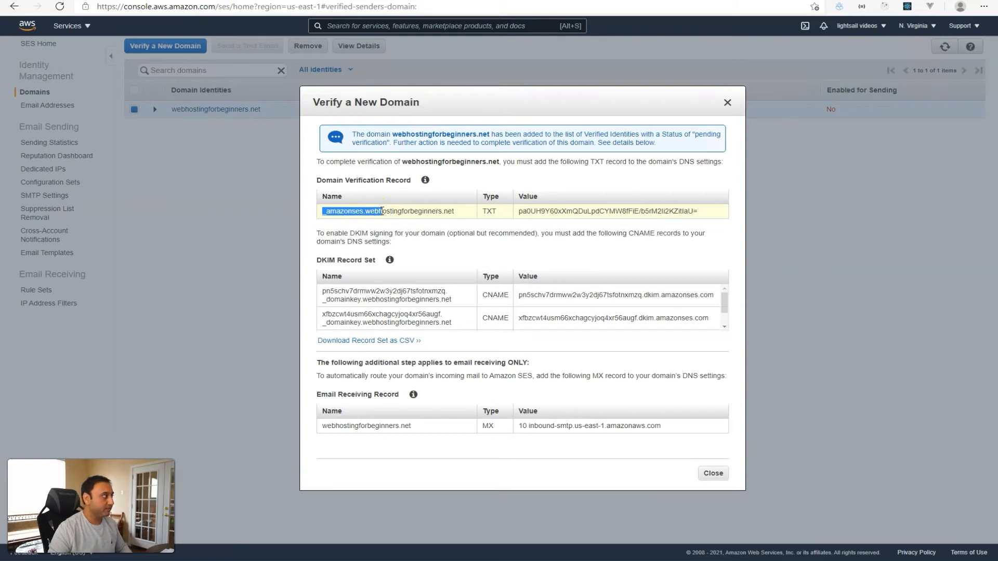
pyautogui.click(403, 211)
pyautogui.moveTo(454, 211); pyautogui.dragTo(321, 216)
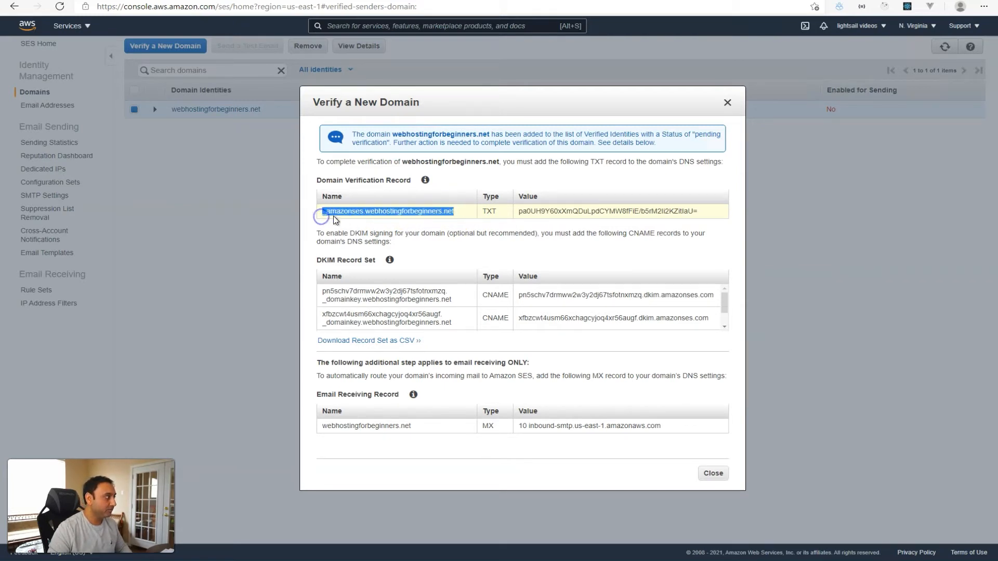
pyautogui.click(375, 212)
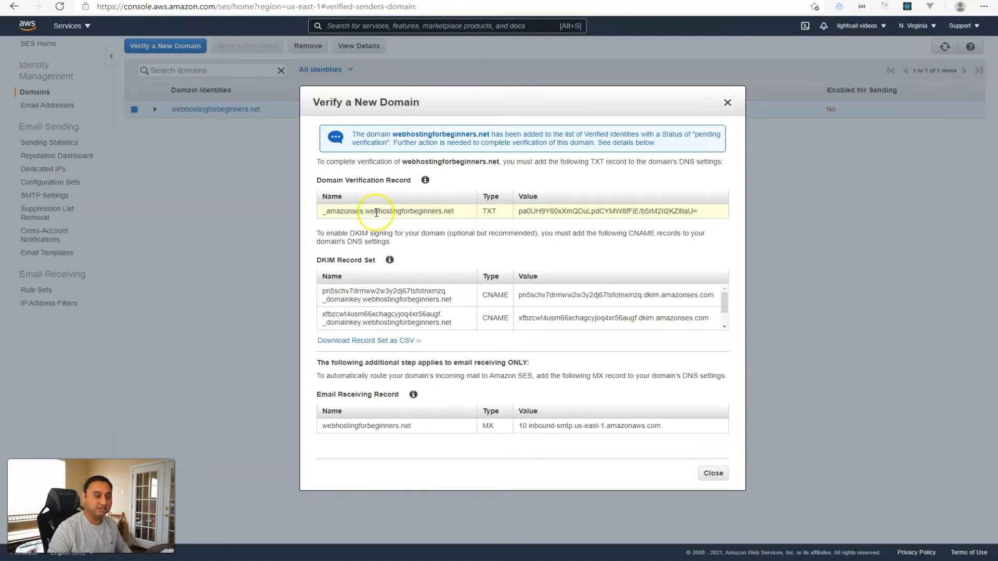
pyautogui.moveTo(363, 213); pyautogui.dragTo(322, 215)
pyautogui.hotkey('ctrl', 'c')
pyautogui.click(323, 213)
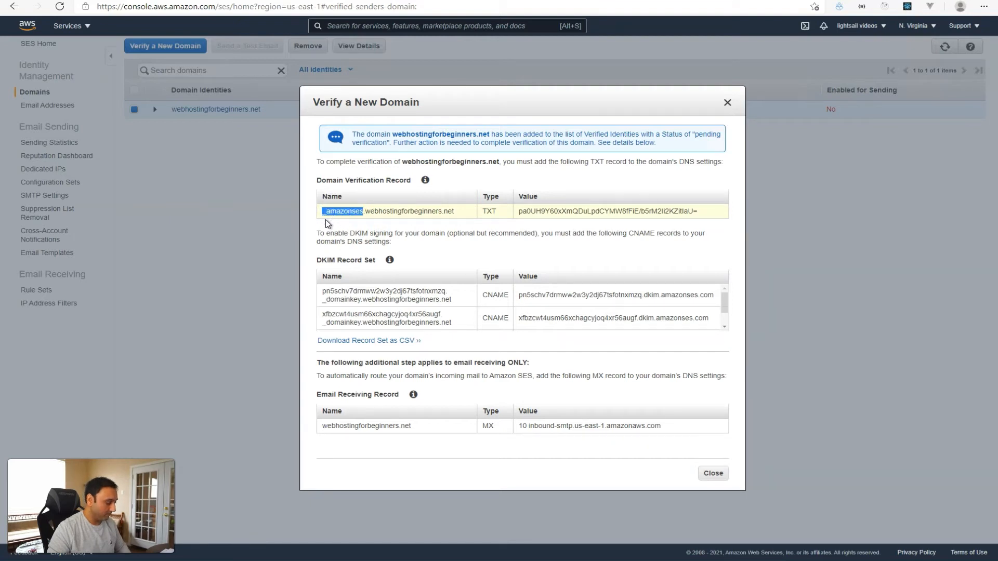
# Add a TXT record with host _amazonses and the SES verification value as its answer.
pyautogui.click(652, 0)
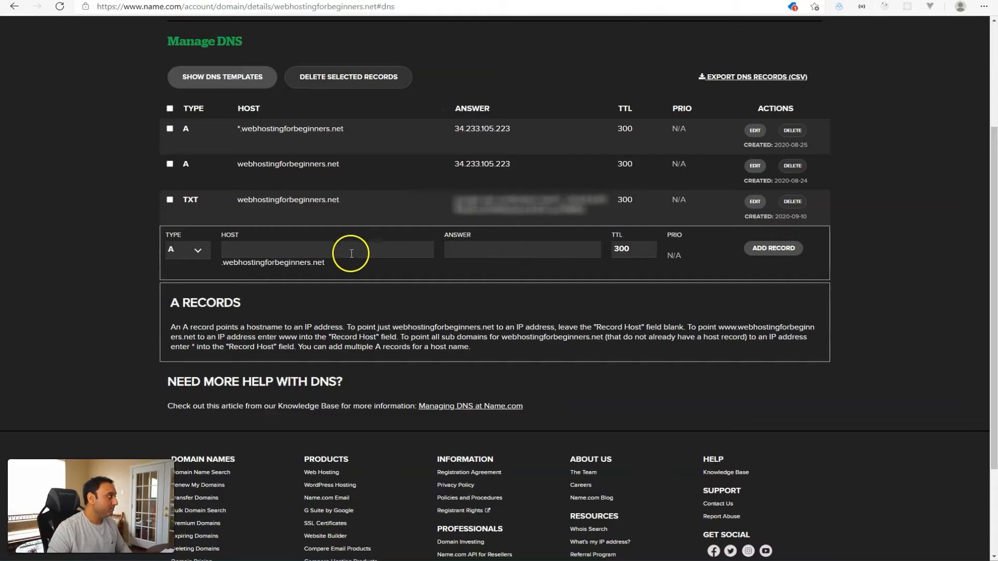
pyautogui.click(197, 258)
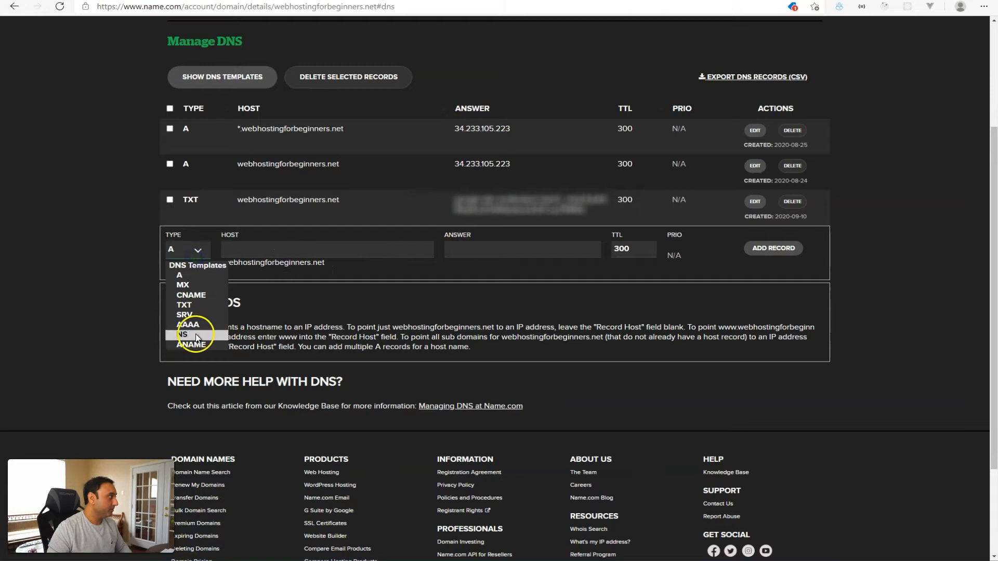
pyautogui.click(190, 301)
pyautogui.click(253, 253)
pyautogui.hotkey('ctrl', 'v')
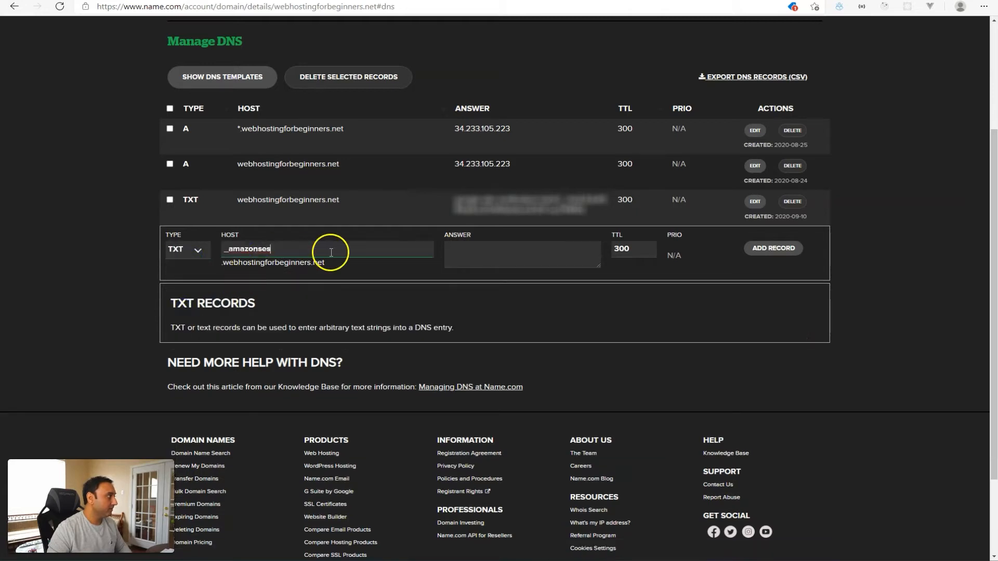
pyautogui.click(562, 256)
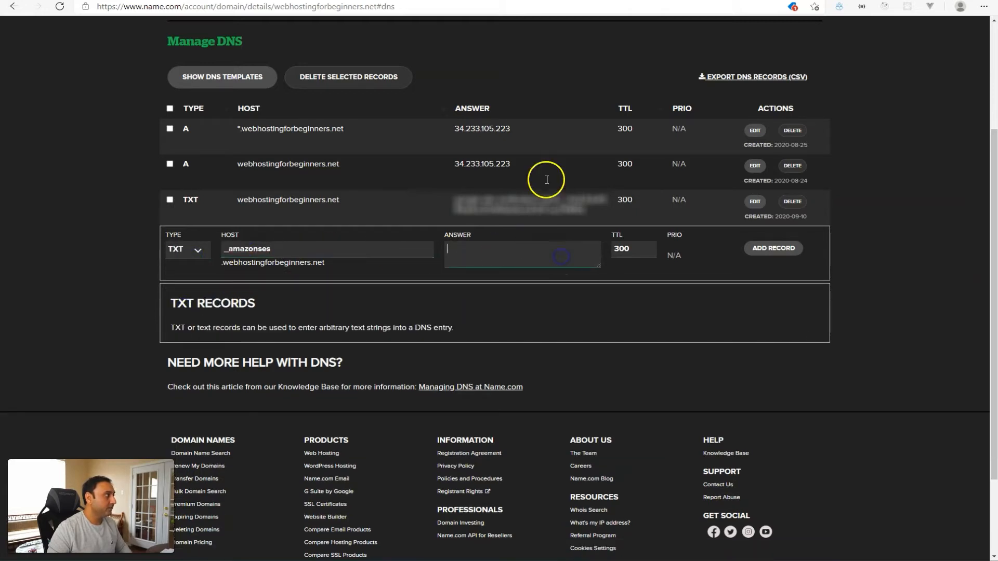
pyautogui.hotkey('ctrl', 'Tab')
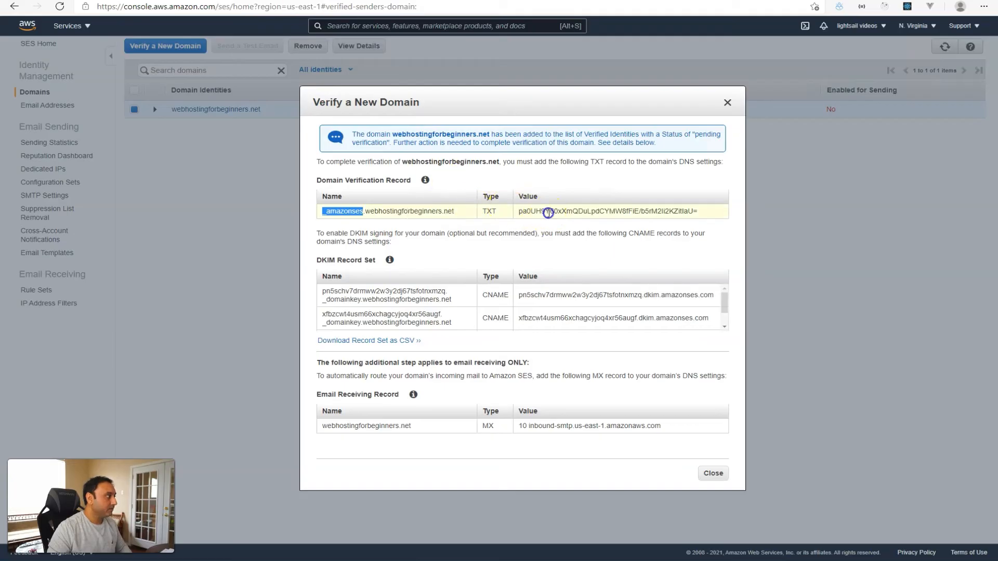
pyautogui.tripleClick(549, 211)
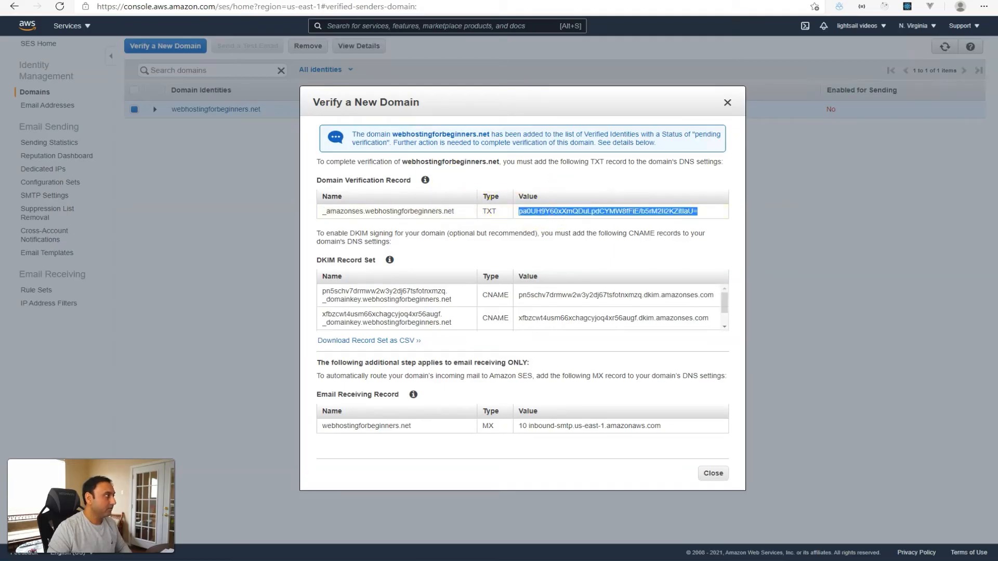
pyautogui.hotkey('ctrl', 'Tab')
pyautogui.hotkey('ctrl', 'v')
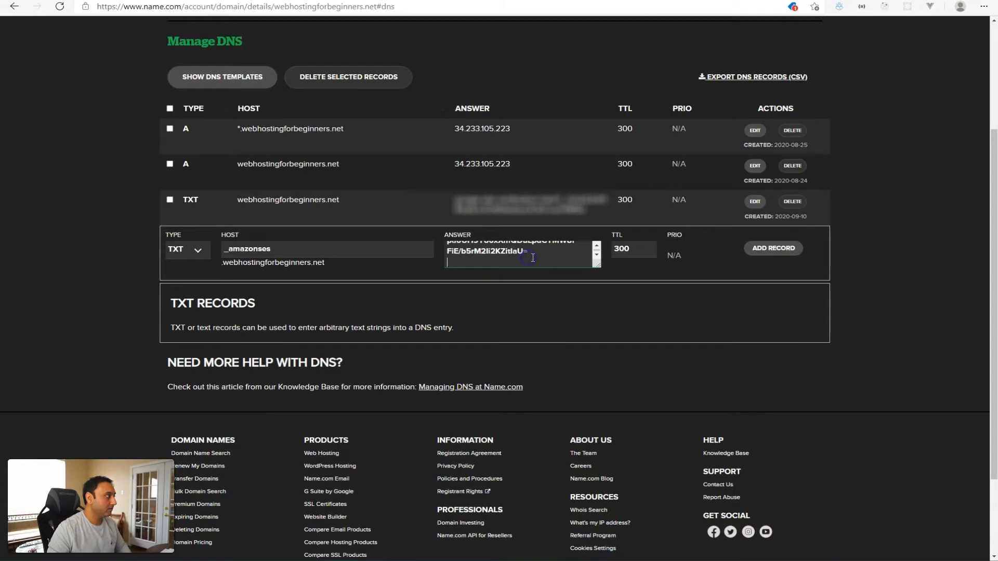
pyautogui.press('BackSpace')
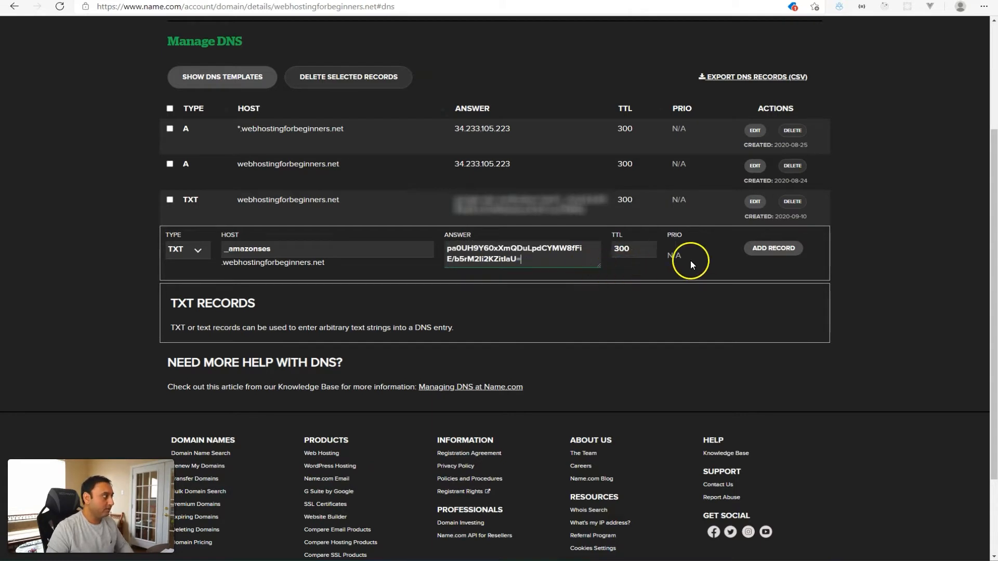
pyautogui.click(773, 248)
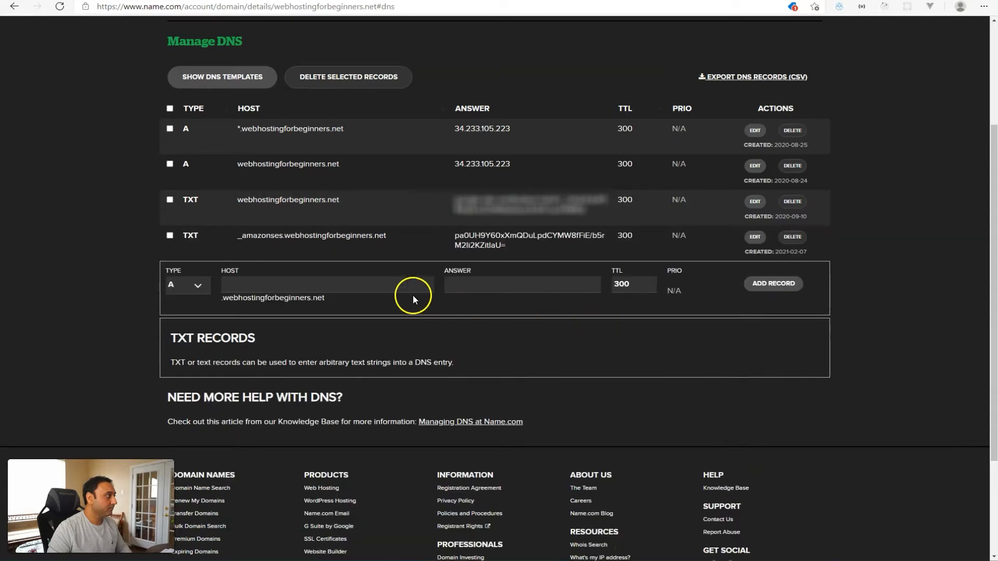
pyautogui.click(186, 287)
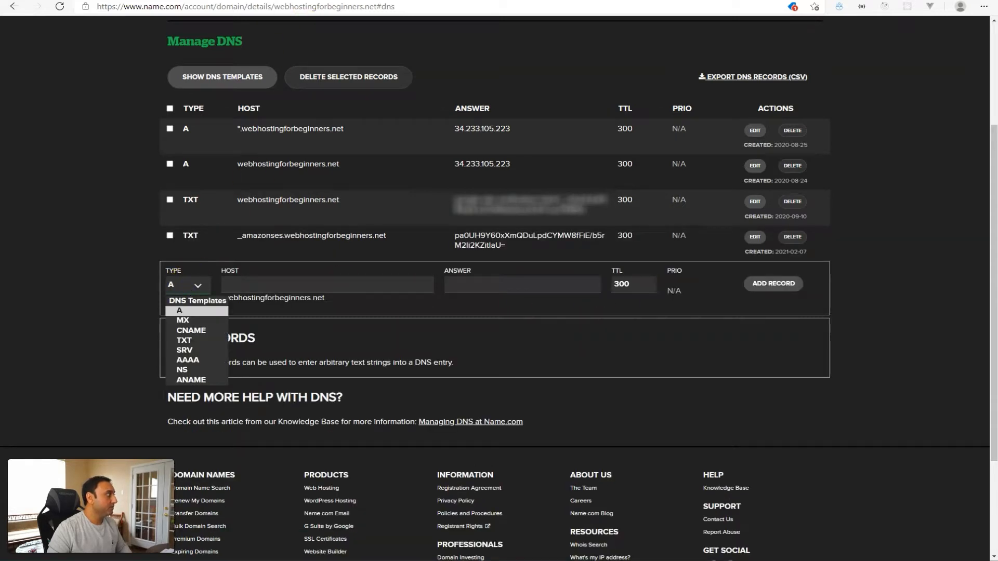
# Add the first DKIM CNAME record using the name and value copied from SES.
pyautogui.hotkey('ctrl', 'Tab')
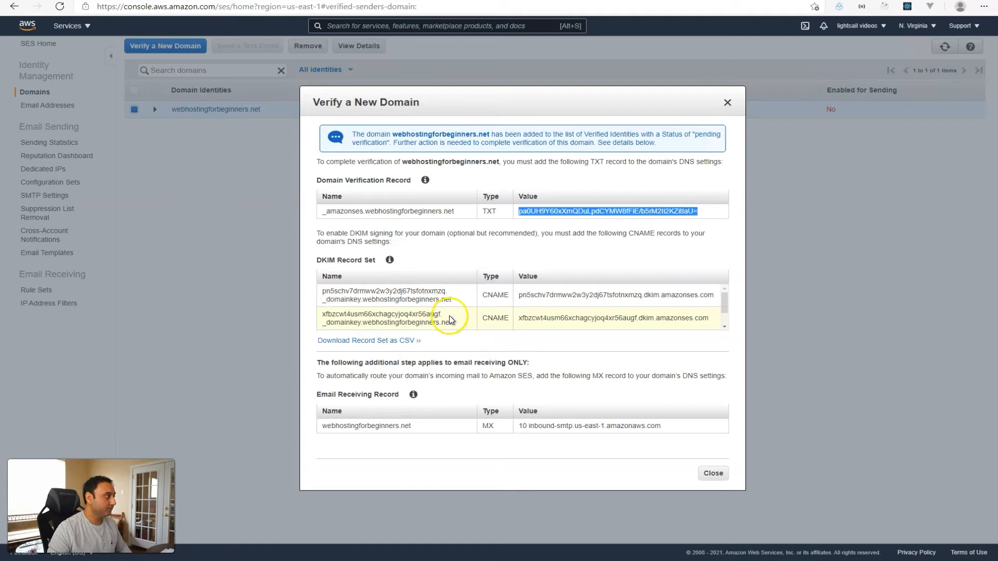
pyautogui.tripleClick(312, 291)
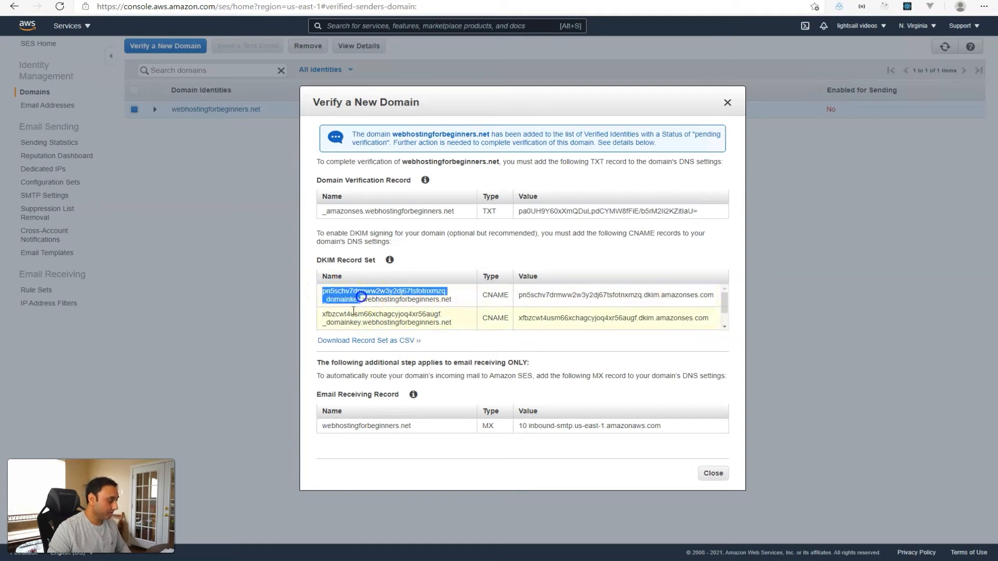
pyautogui.hotkey('ctrl', 'c')
pyautogui.hotkey('ctrl', 'Tab')
pyautogui.click(188, 285)
pyautogui.click(186, 335)
pyautogui.click(250, 287)
pyautogui.hotkey('ctrl', 'v')
pyautogui.hotkey('ctrl', 'shift', 'Tab')
pyautogui.tripleClick(566, 297)
pyautogui.hotkey('ctrl', 'c')
pyautogui.hotkey('ctrl', 'Tab')
pyautogui.click(541, 286)
pyautogui.hotkey('ctrl', 'v')
pyautogui.click(759, 290)
# Add the second DKIM CNAME record with its SES name and dkim.amazonses.com value.
pyautogui.click(201, 319)
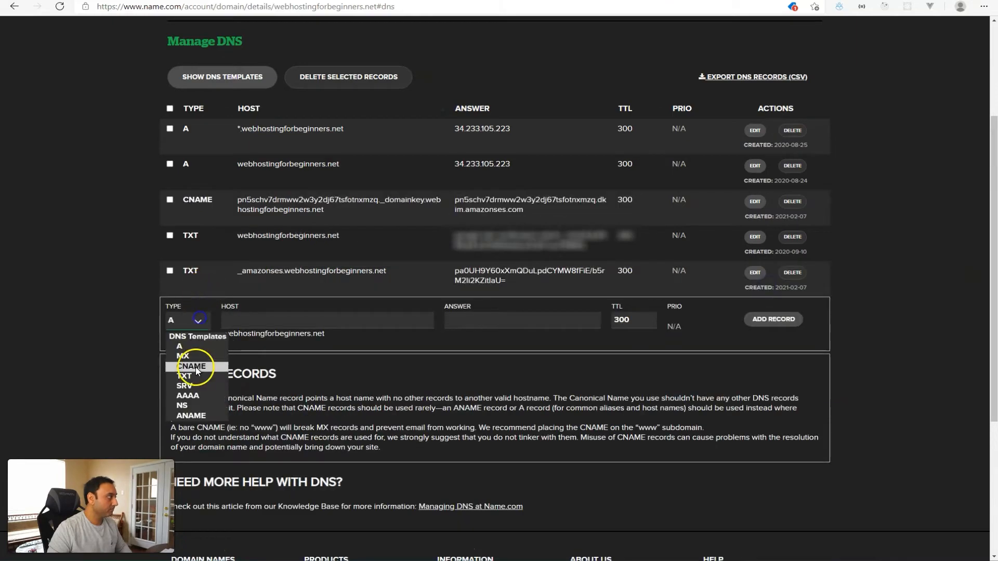
pyautogui.click(196, 367)
pyautogui.hotkey('ctrl', 'shift', 'Tab')
pyautogui.tripleClick(343, 318)
pyautogui.hotkey('ctrl', 'c')
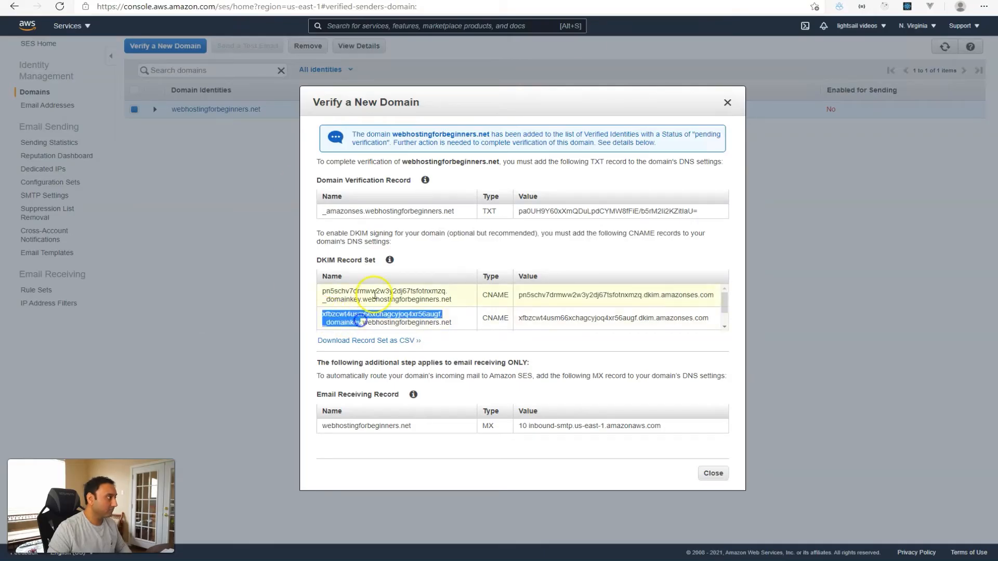
pyautogui.hotkey('ctrl', 'Tab')
pyautogui.hotkey('ctrl', 'v')
pyautogui.hotkey('ctrl', 'shift', 'Tab')
pyautogui.tripleClick(695, 319)
pyautogui.hotkey('ctrl', 'c')
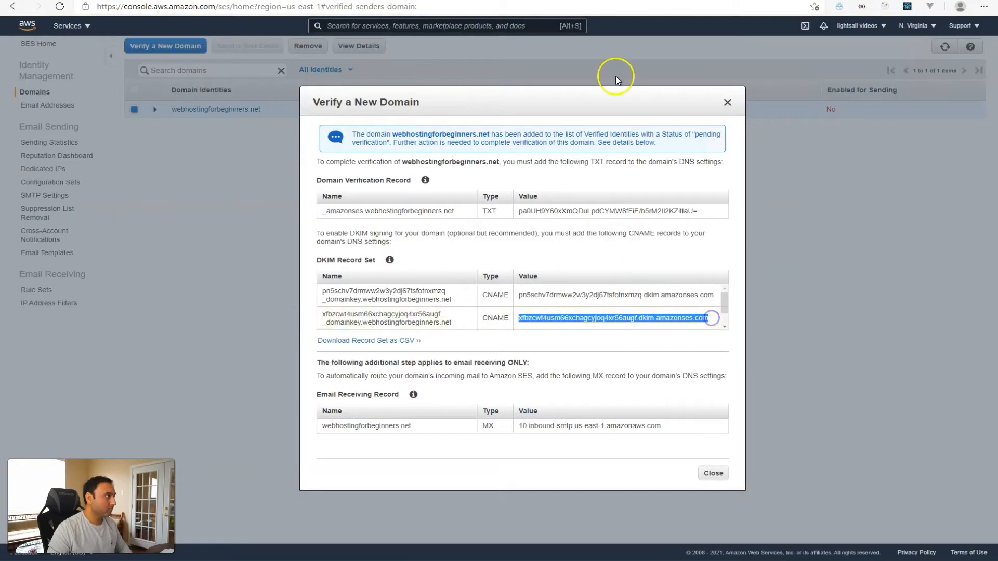
pyautogui.hotkey('ctrl', 'Tab')
pyautogui.click(497, 323)
pyautogui.hotkey('ctrl', 'v')
pyautogui.press('Return')
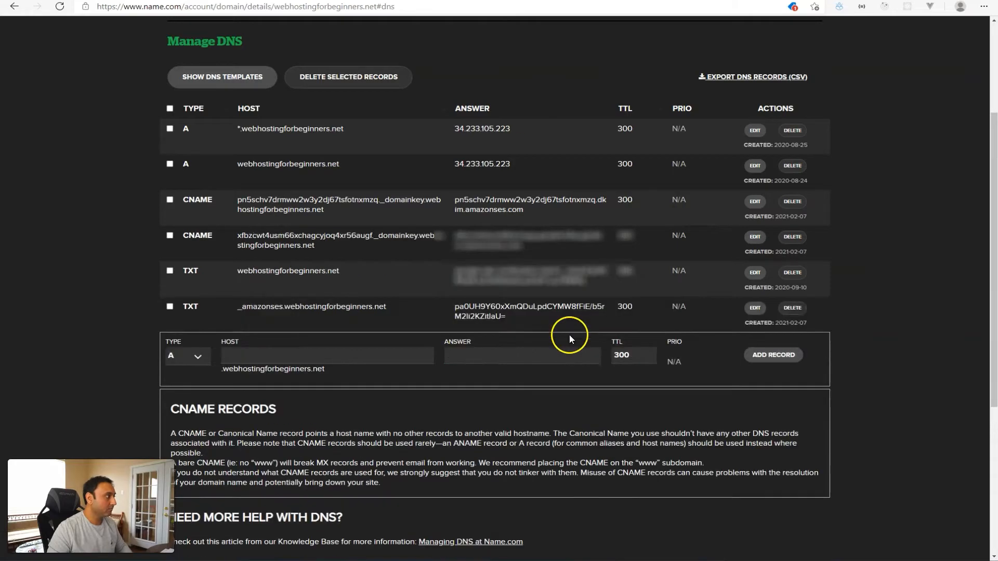
pyautogui.hotkey('ctrl', 'shift', 'Tab')
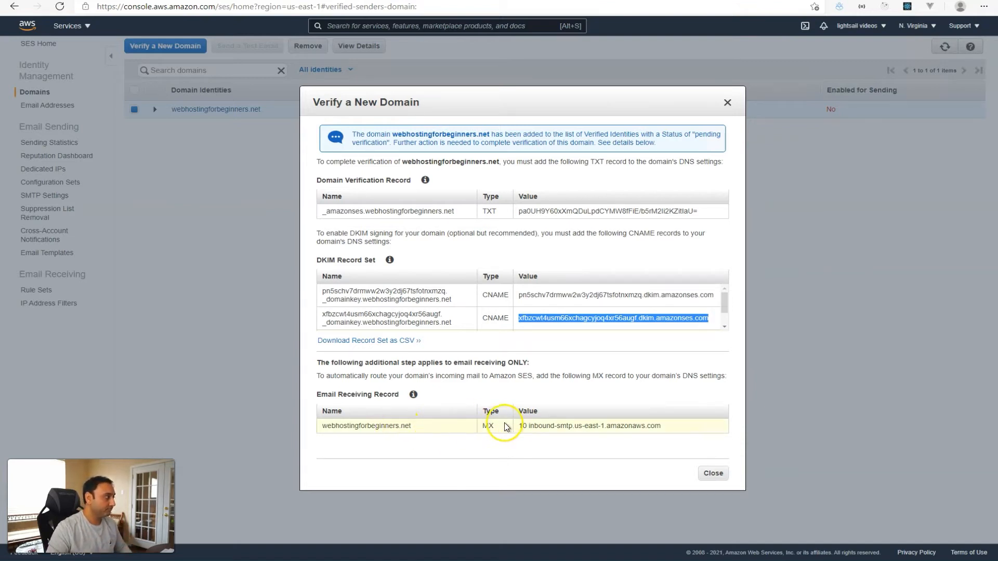
# Copy inbound-smtp.us-east-1.amazonaws.com from SES into a new MX record, priority 10, and save it.
pyautogui.moveTo(528, 426); pyautogui.dragTo(668, 426)
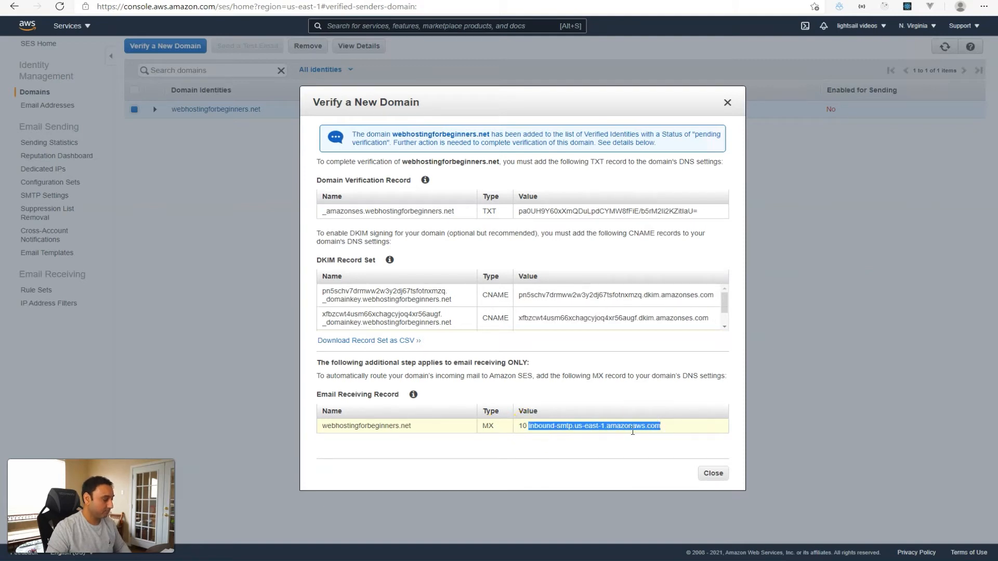
pyautogui.click(636, 0)
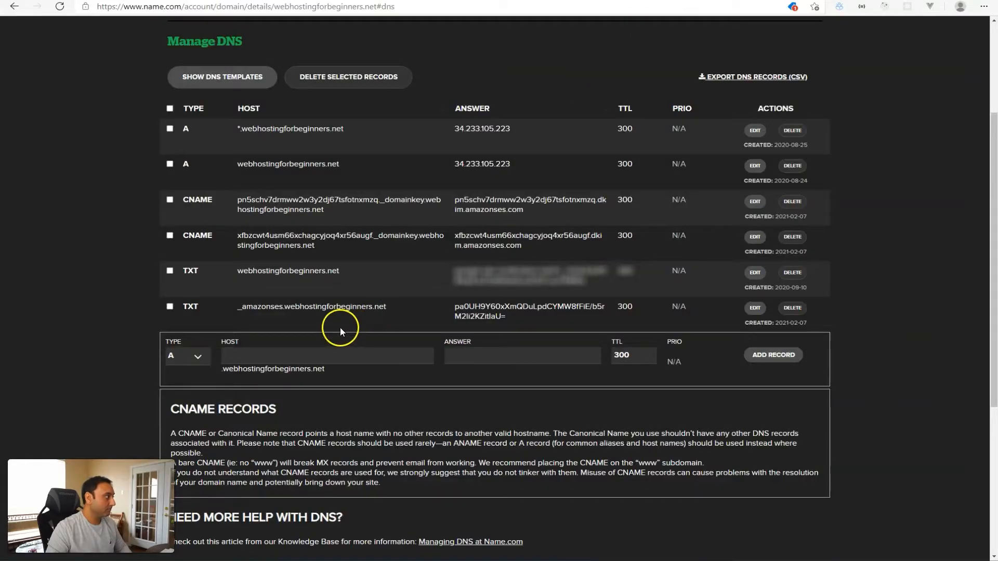
pyautogui.click(204, 363)
pyautogui.click(198, 392)
pyautogui.click(480, 356)
pyautogui.hotkey('ctrl', 'v')
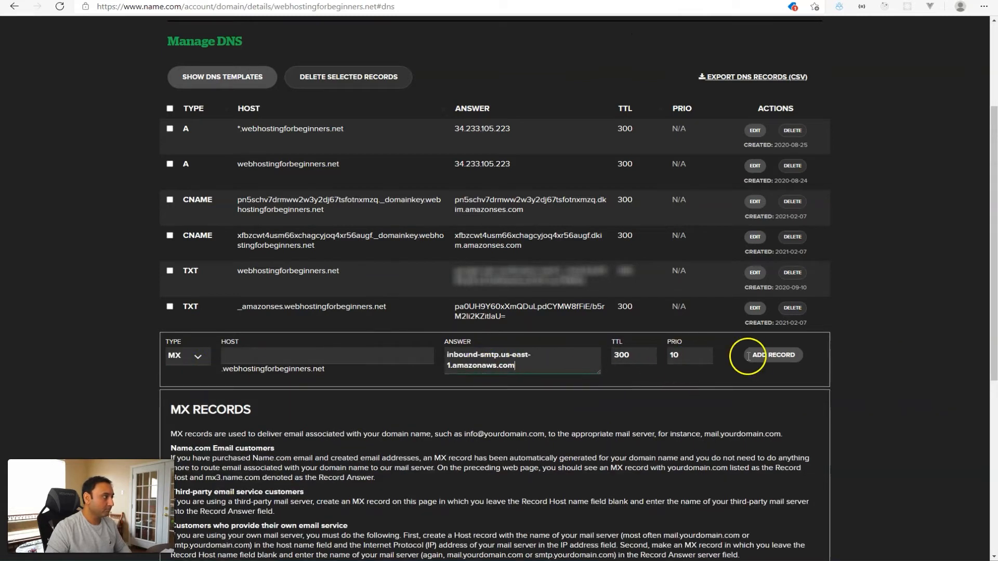
pyautogui.click(749, 357)
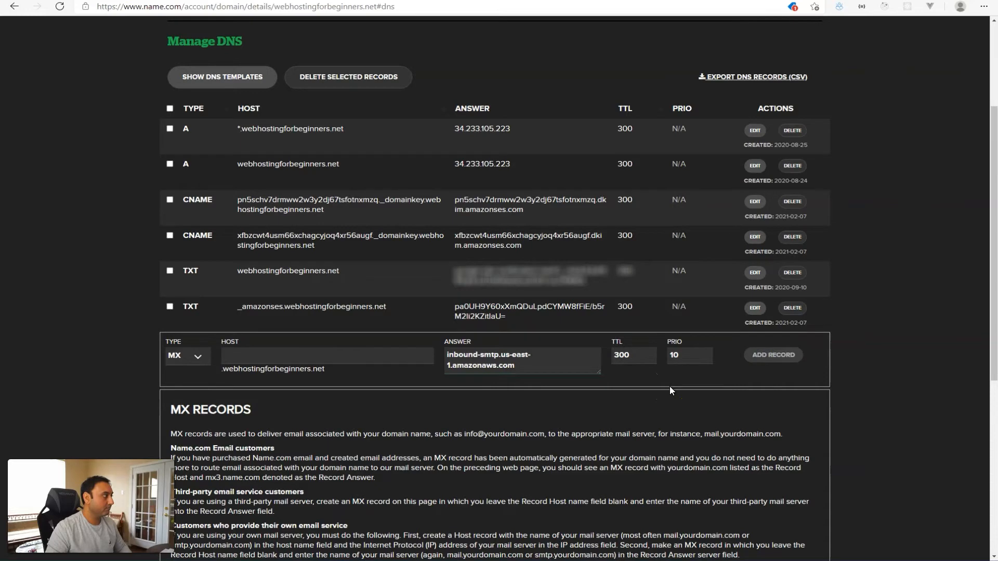
pyautogui.click(312, 1)
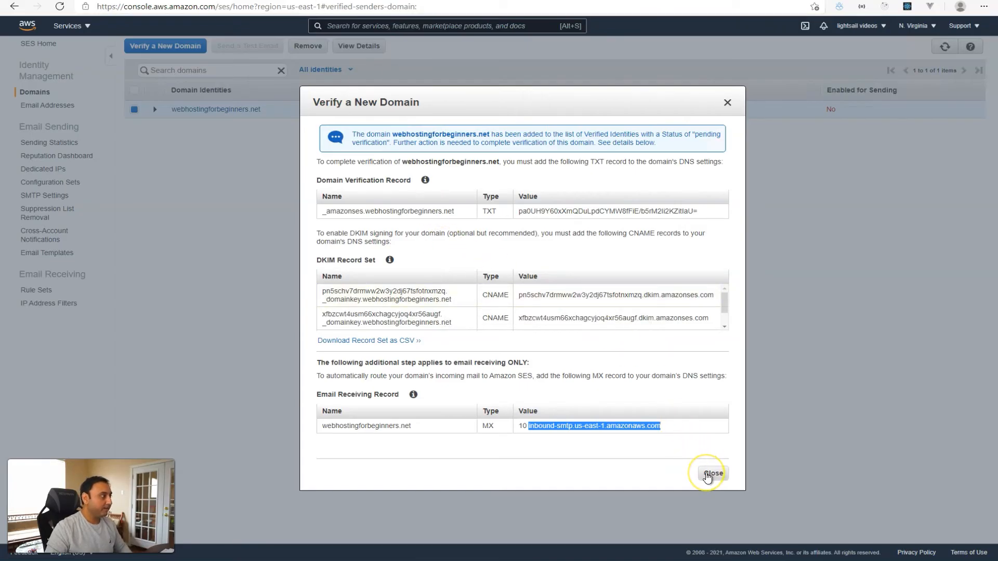
# Close the DNS records dialog and refresh until webhostingforbeginners.net shows verified.
pyautogui.click(712, 474)
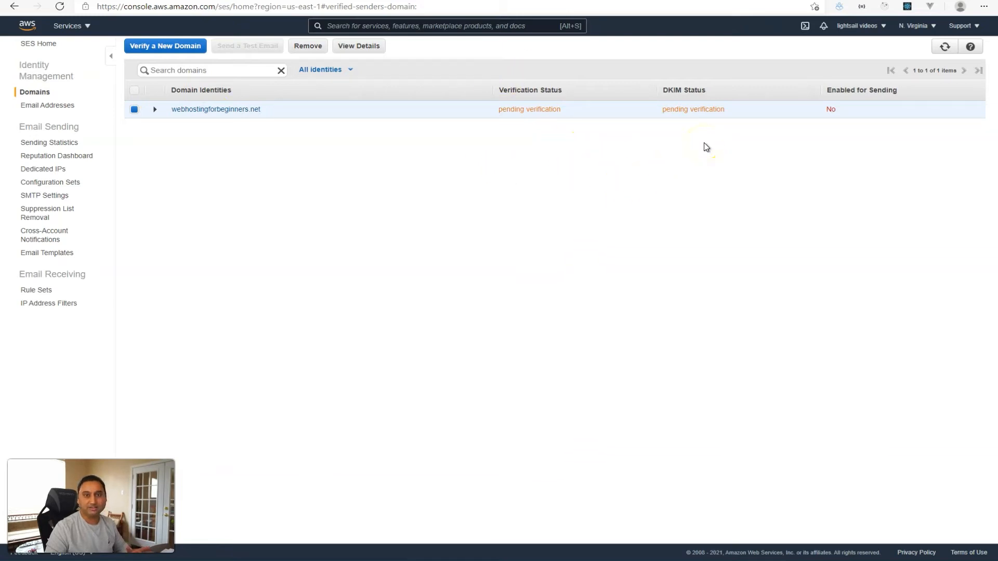
pyautogui.click(879, 79)
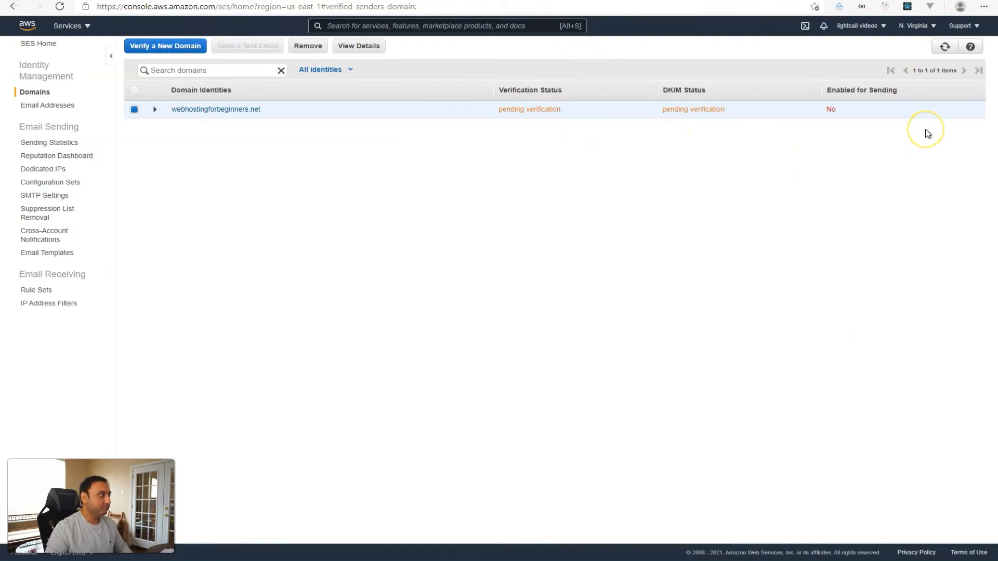
pyautogui.click(944, 46)
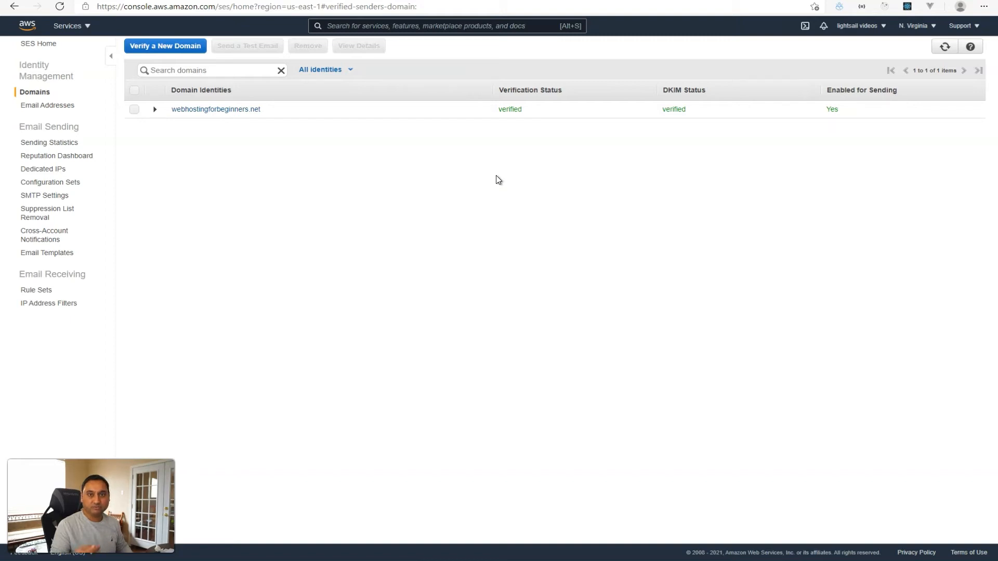
# Begin verifying the site's noreply address, then cancel it because the domain was misspelled.
pyautogui.click(56, 104)
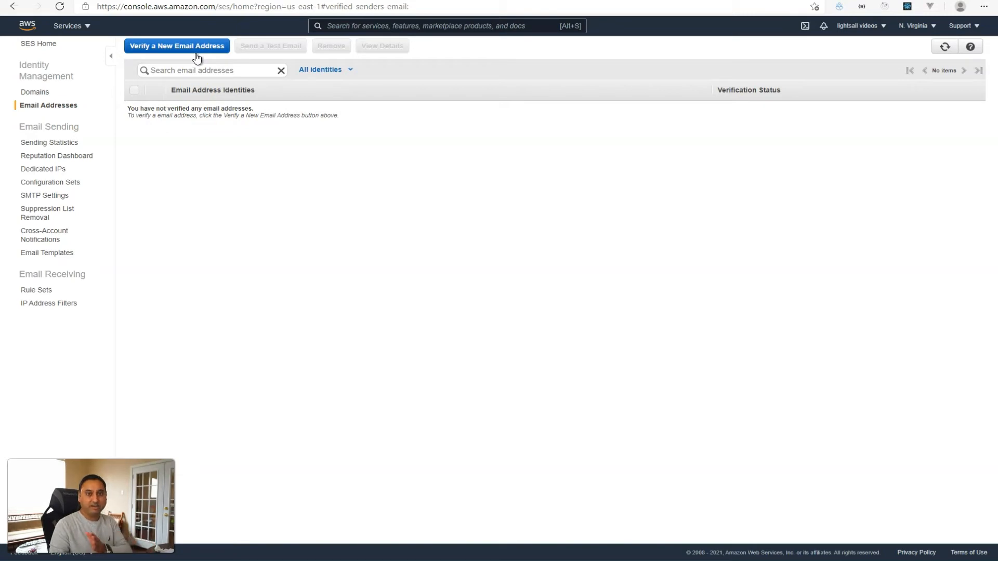
pyautogui.click(195, 48)
pyautogui.click(431, 198)
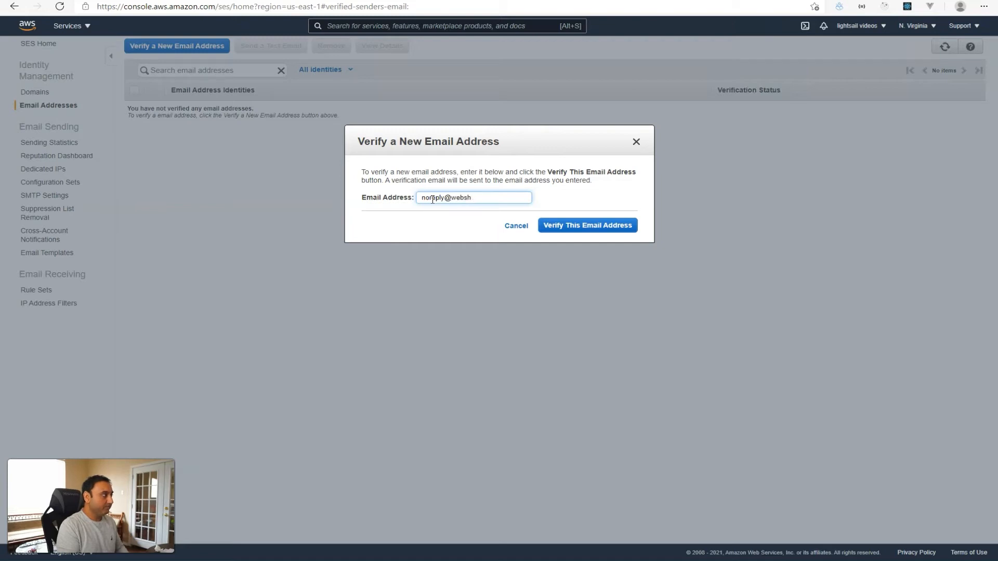
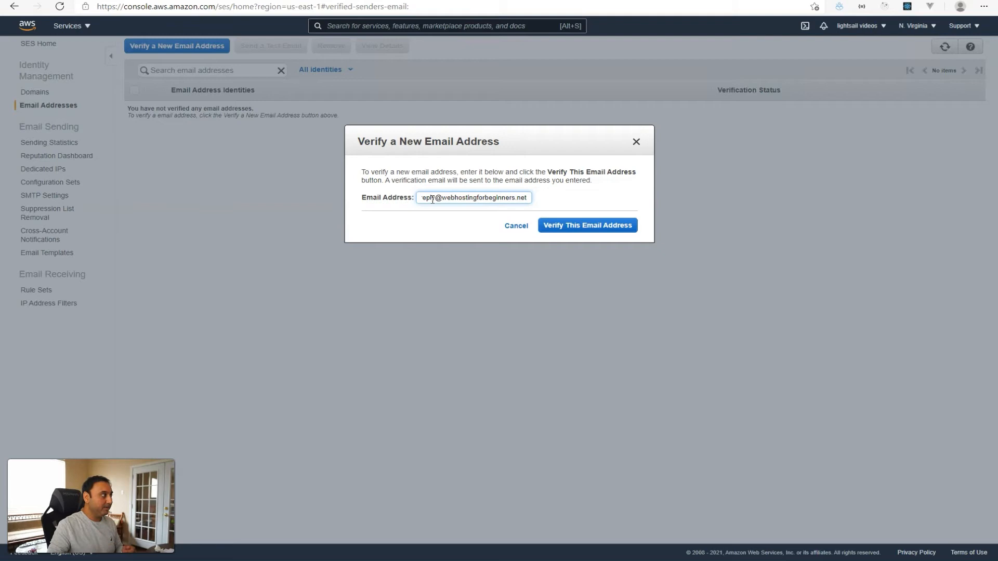
pyautogui.moveTo(483, 198); pyautogui.dragTo(407, 200)
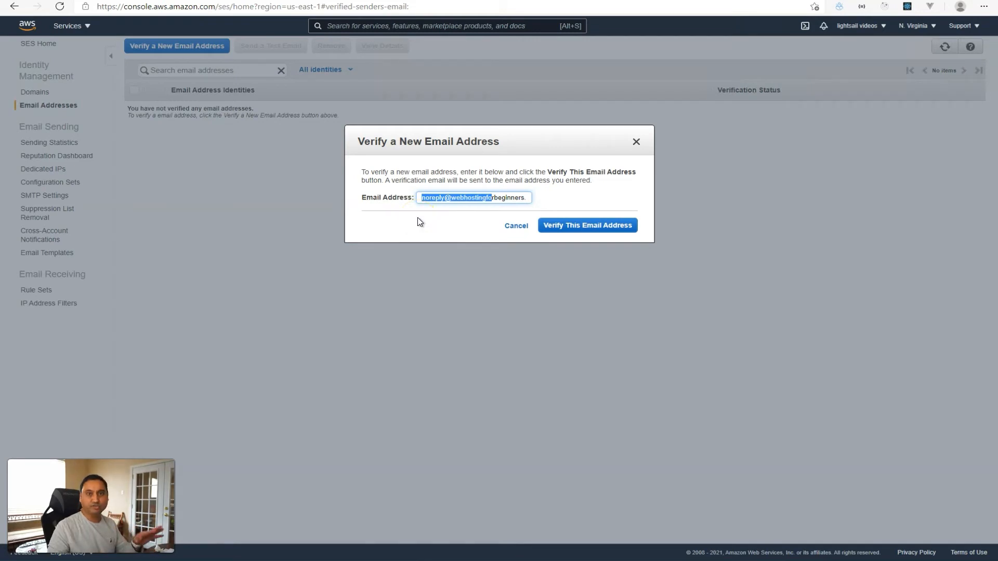
pyautogui.click(514, 225)
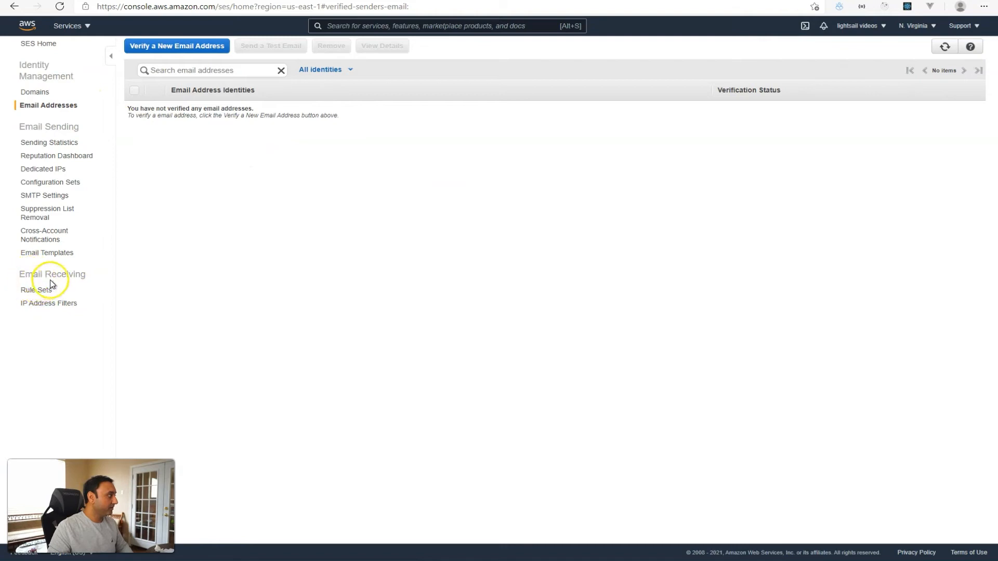
# Create a receipt rule with the site's noreply address as its recipient and proceed to Actions.
pyautogui.click(30, 290)
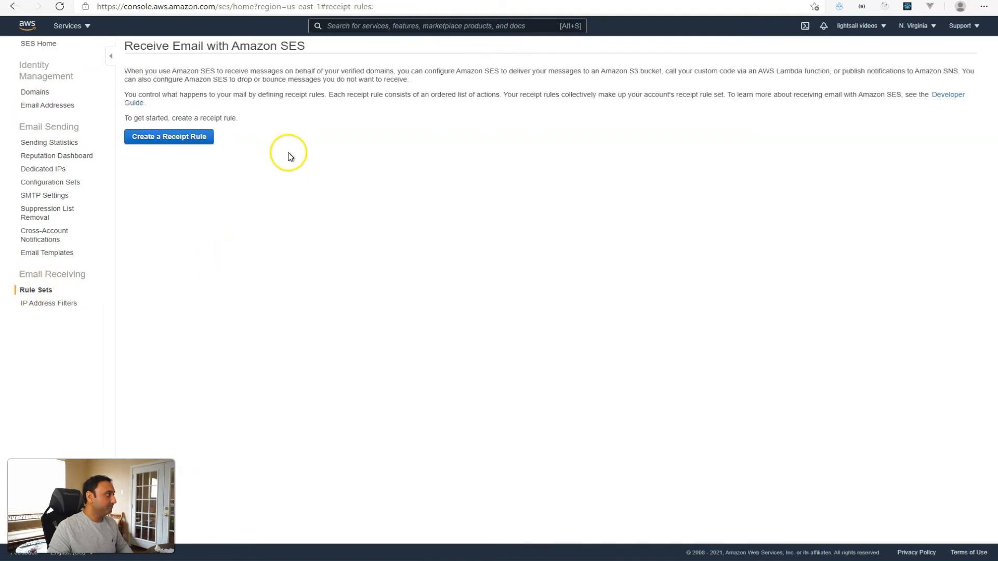
pyautogui.click(186, 139)
pyautogui.click(211, 181)
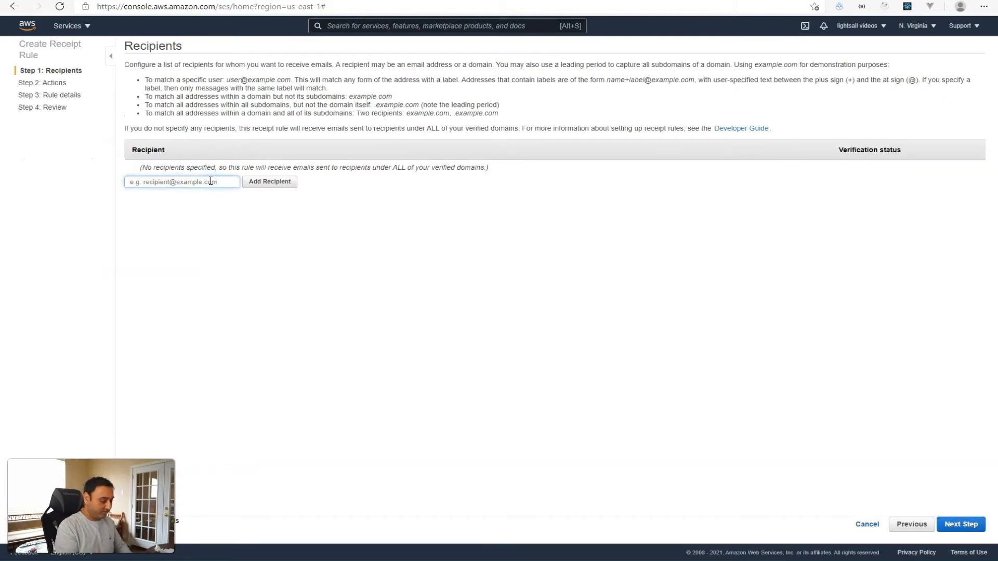
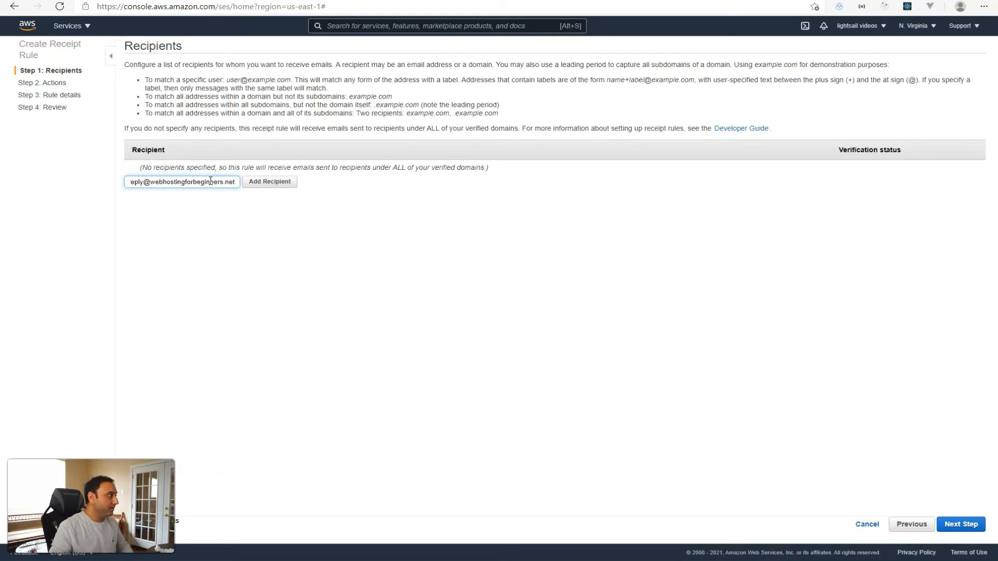
pyautogui.click(259, 183)
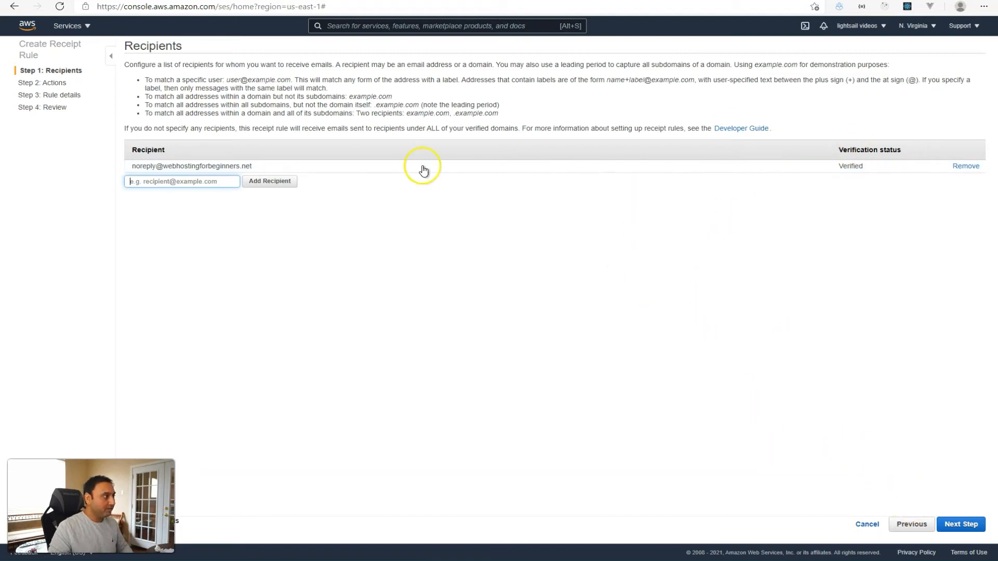
pyautogui.click(972, 524)
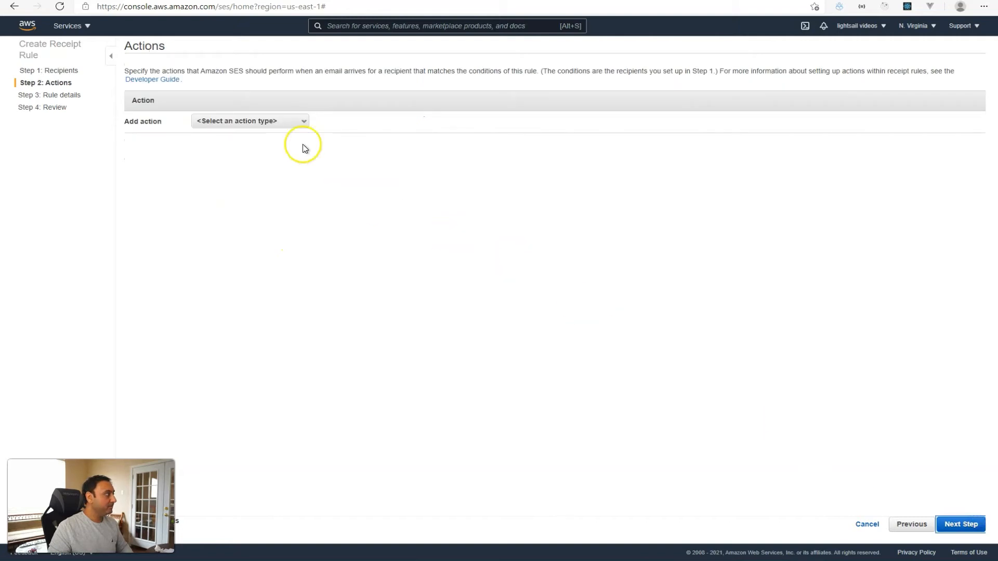
# Add an S3 action to the receipt rule from the action-type list.
pyautogui.click(260, 118)
pyautogui.moveTo(304, 163); pyautogui.dragTo(308, 167)
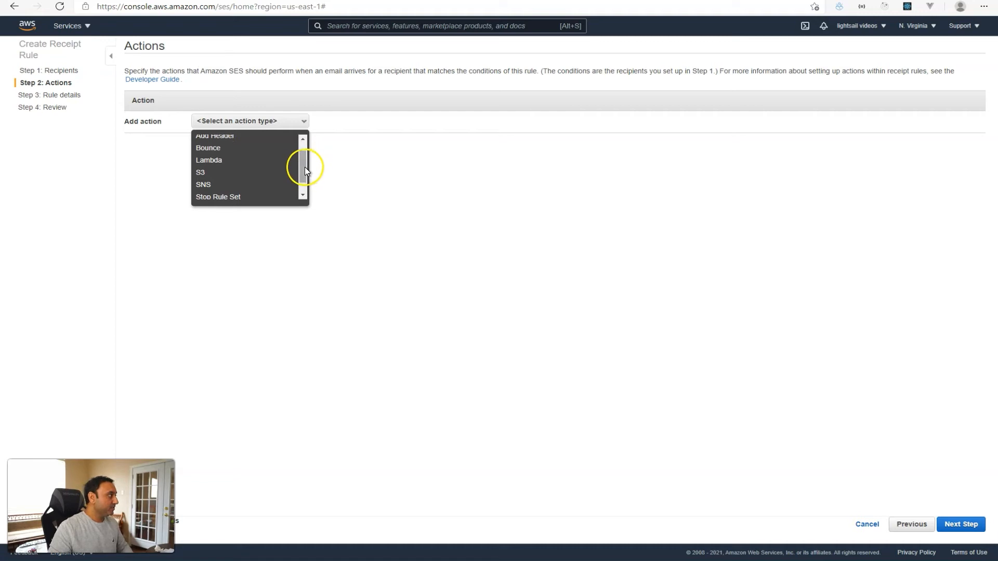
pyautogui.moveTo(305, 165); pyautogui.dragTo(304, 157)
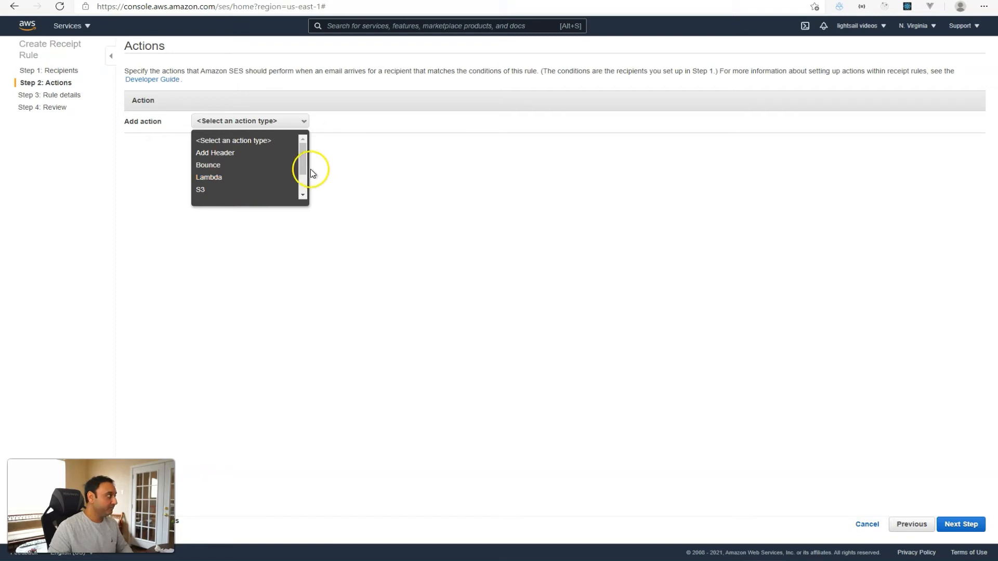
pyautogui.moveTo(304, 168); pyautogui.dragTo(303, 177)
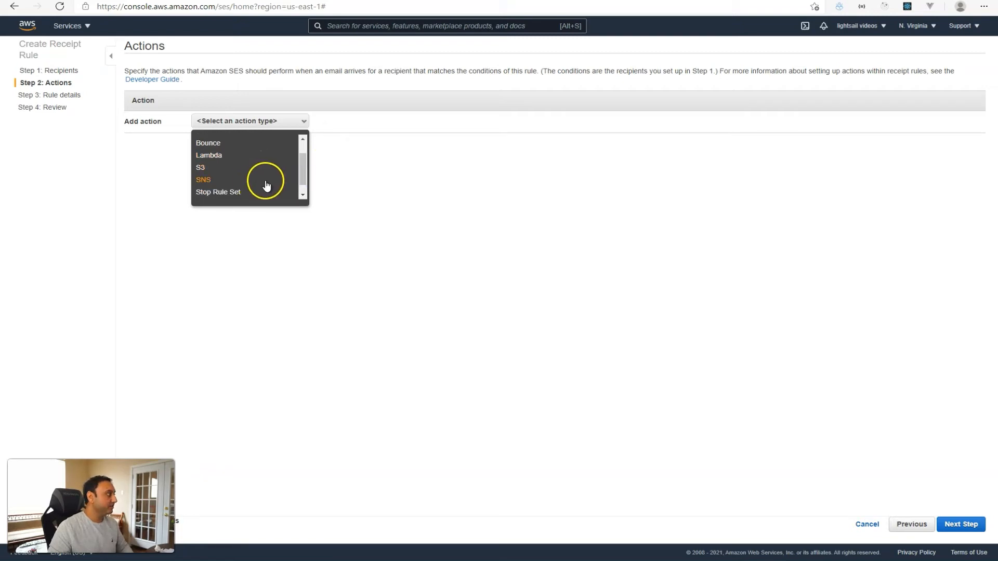
pyautogui.moveTo(301, 176); pyautogui.dragTo(301, 179)
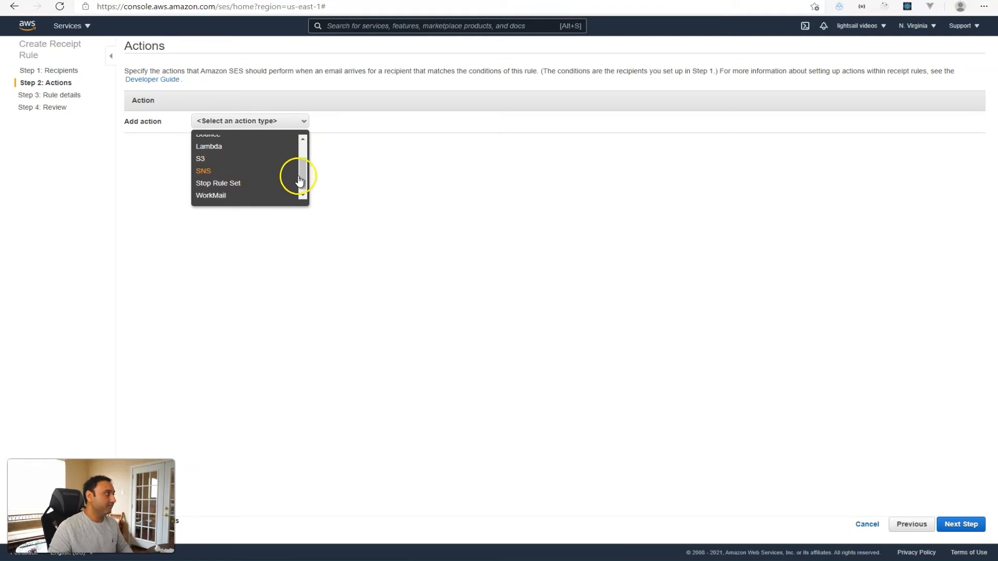
pyautogui.moveTo(302, 177); pyautogui.dragTo(304, 185)
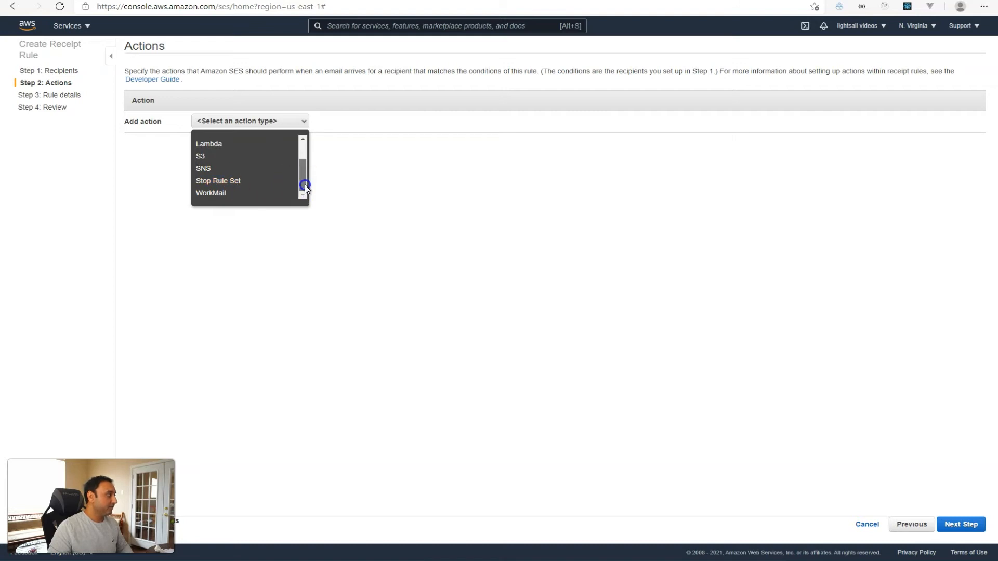
pyautogui.click(223, 199)
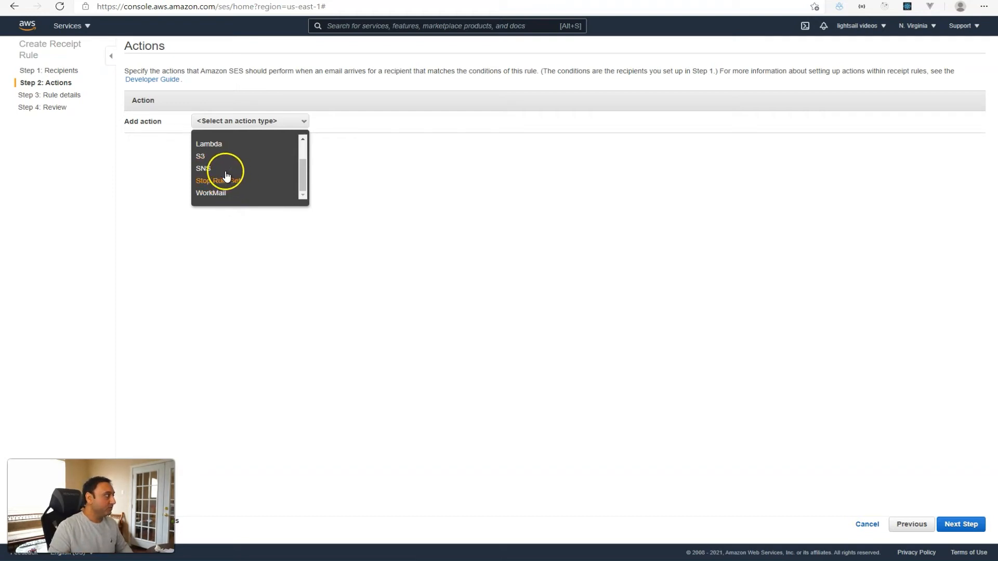
pyautogui.click(202, 157)
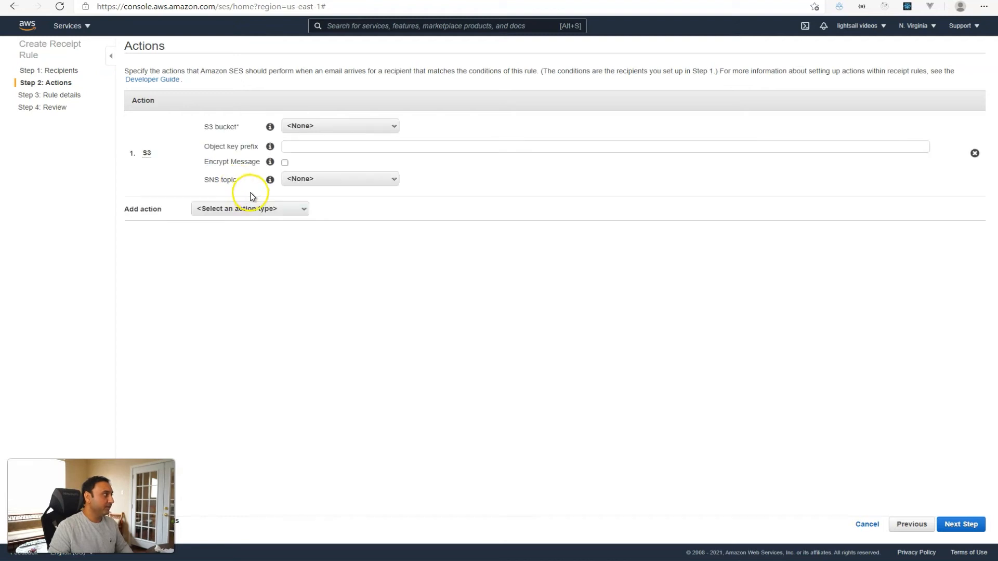
# Create the S3 bucket webhostingforbeginnersemail for the action and proceed to Rule Details.
pyautogui.click(347, 129)
pyautogui.click(334, 171)
pyautogui.click(473, 170)
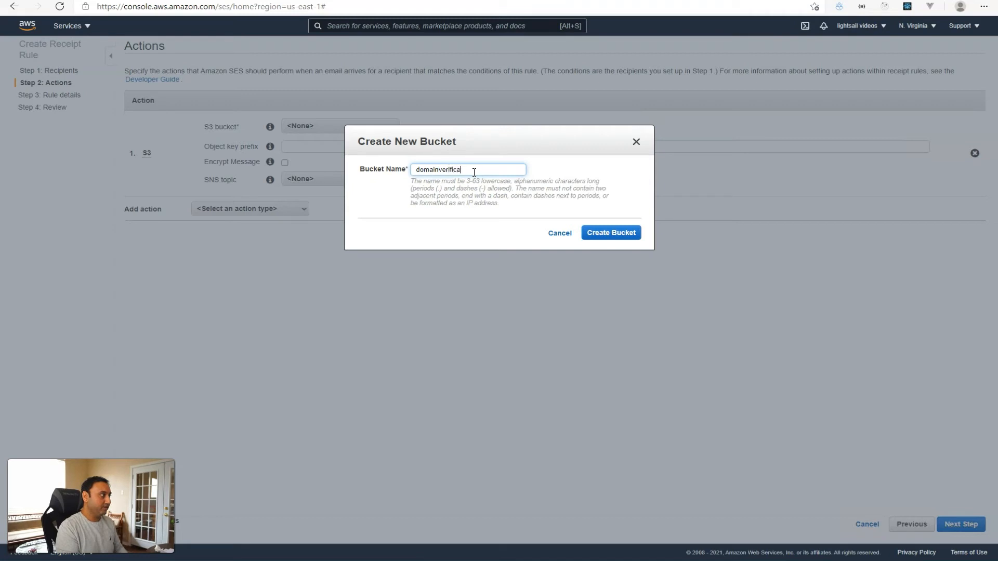
pyautogui.hotkey('ctrl', 'a')
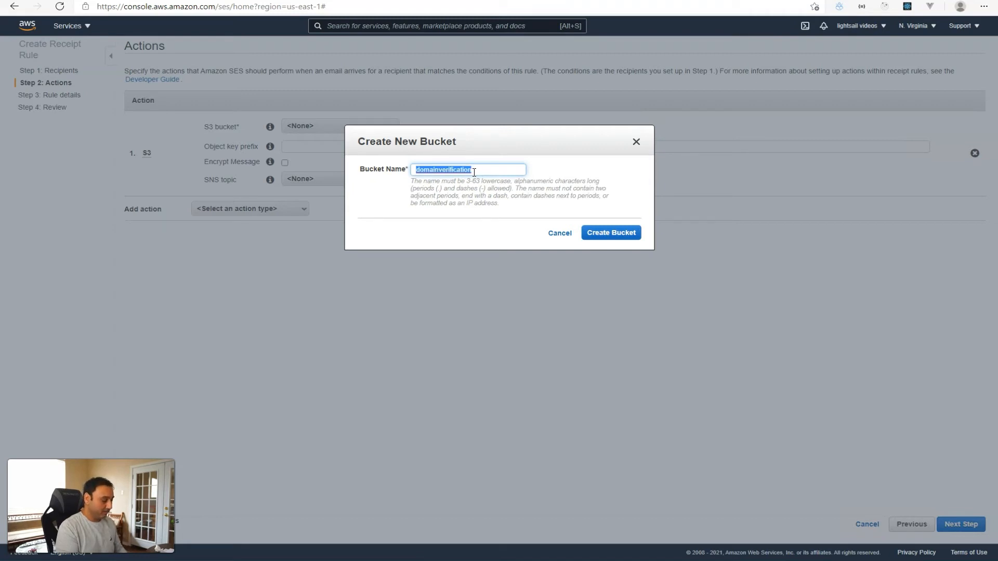
pyautogui.write('webhostingforbeginnersemail')
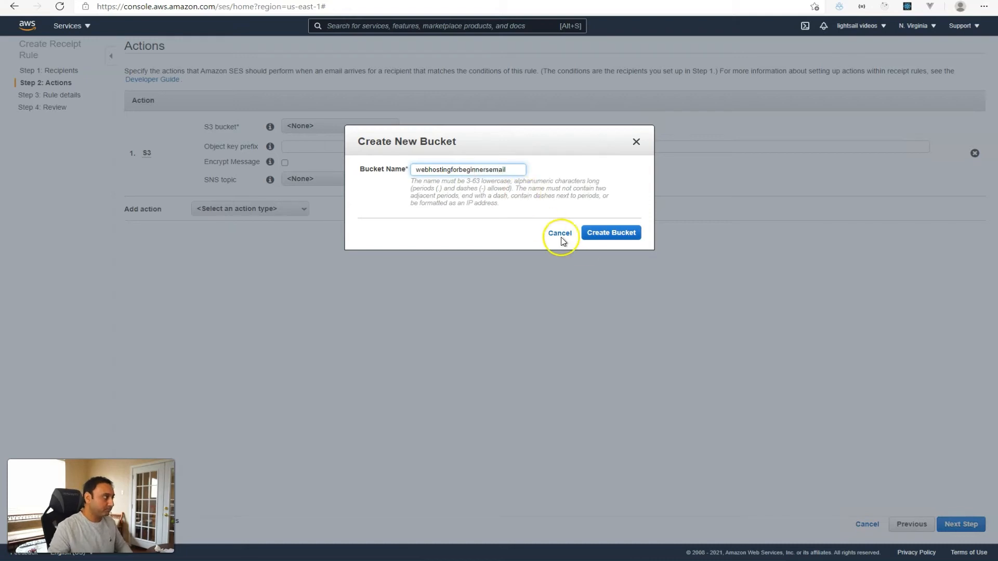
pyautogui.click(601, 234)
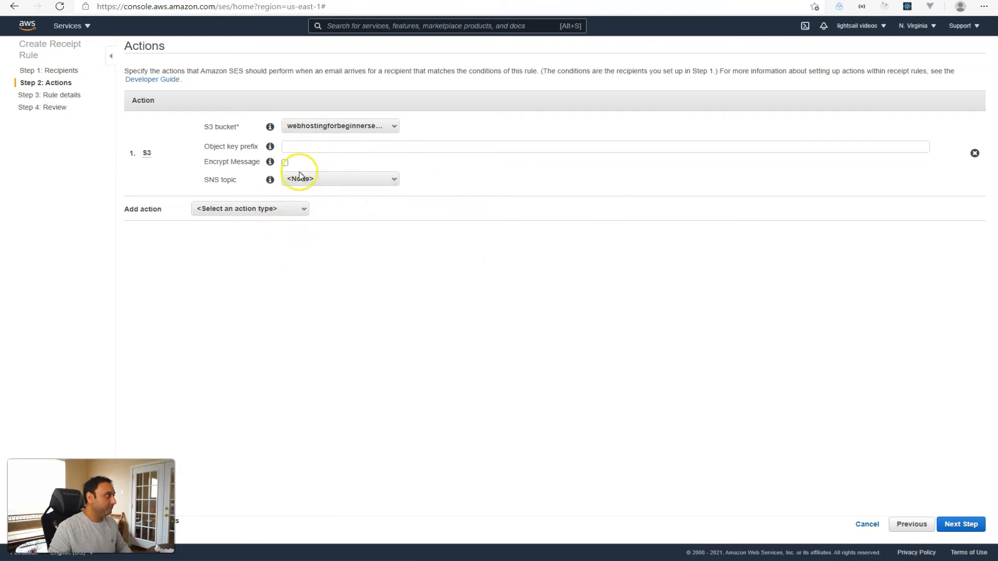
pyautogui.click(960, 525)
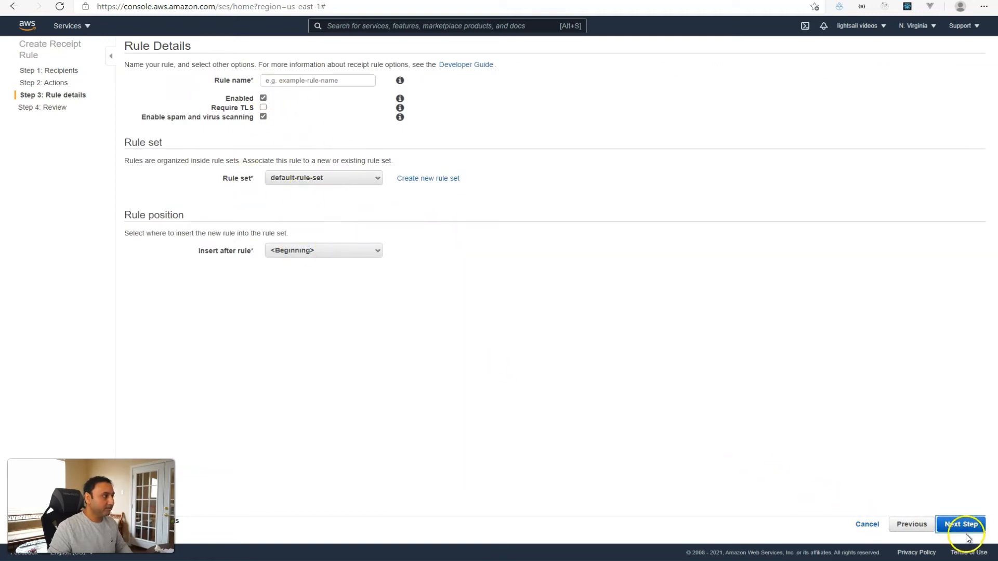
# Name the rule domainemailconftos3, review it, and create it in the default rule set.
pyautogui.click(318, 81)
pyautogui.write('webhostinemail')
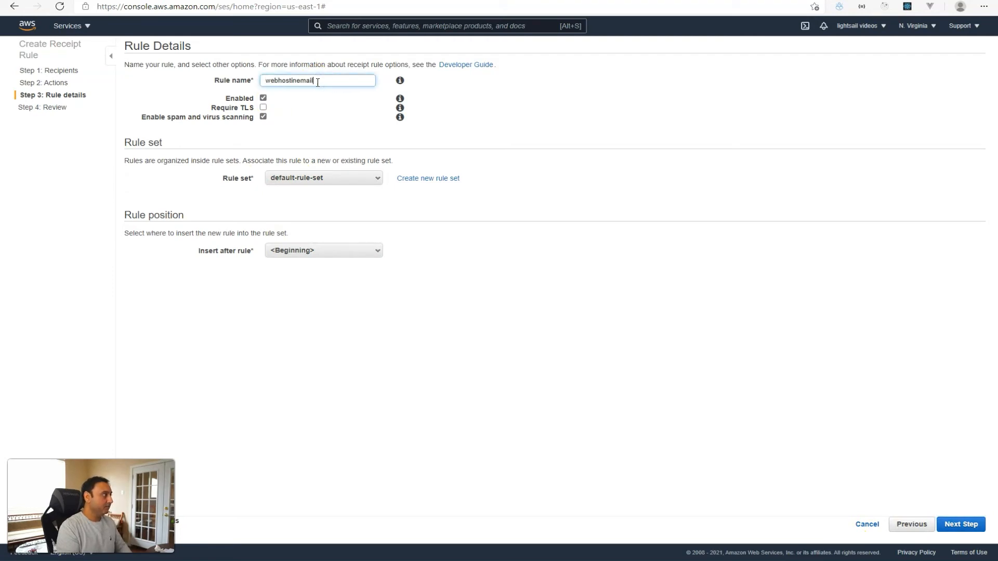
pyautogui.write('domainemailconftos3')
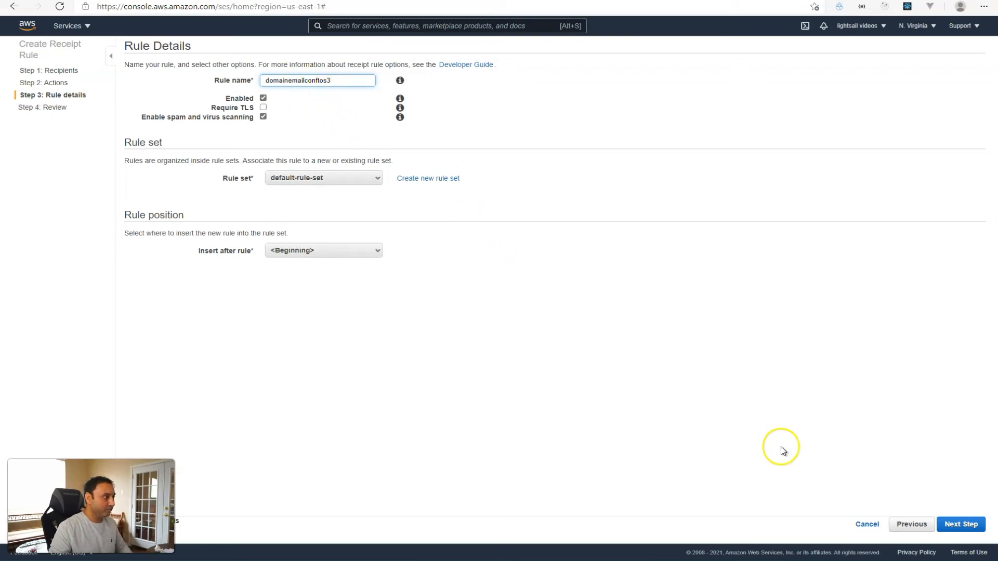
pyautogui.click(951, 523)
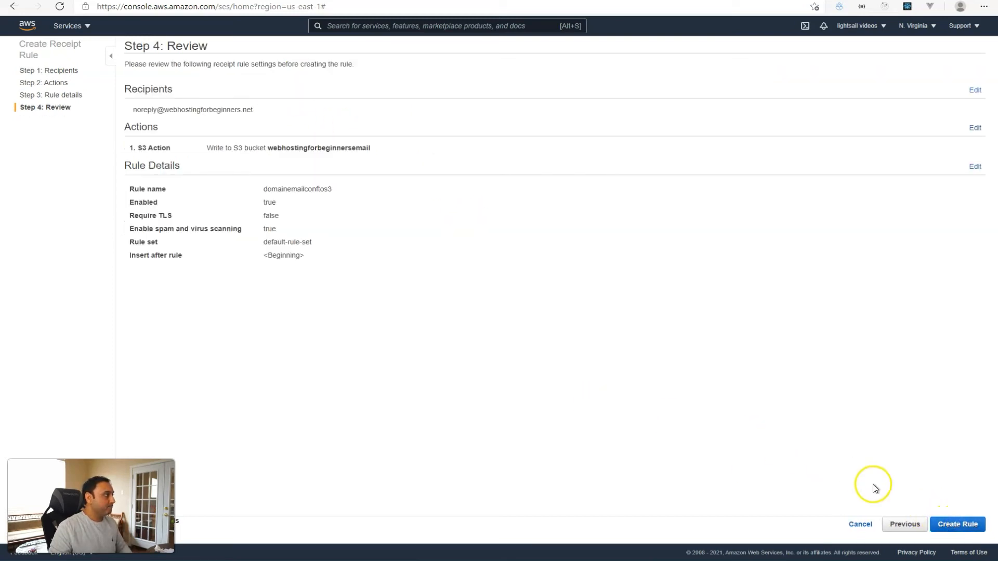
pyautogui.click(957, 524)
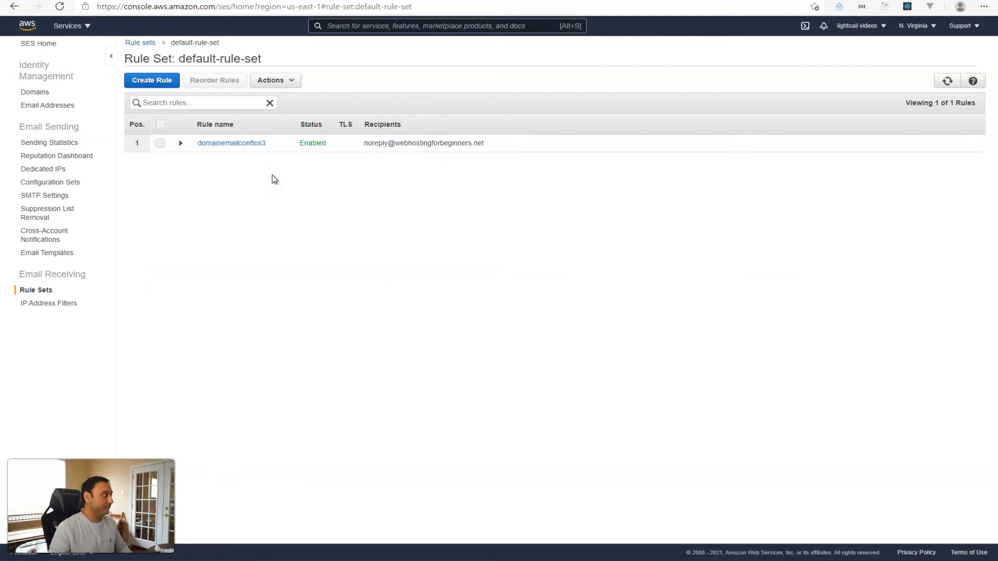
# Submit the site's noreply address for verification, then search the console for s3.
pyautogui.click(41, 105)
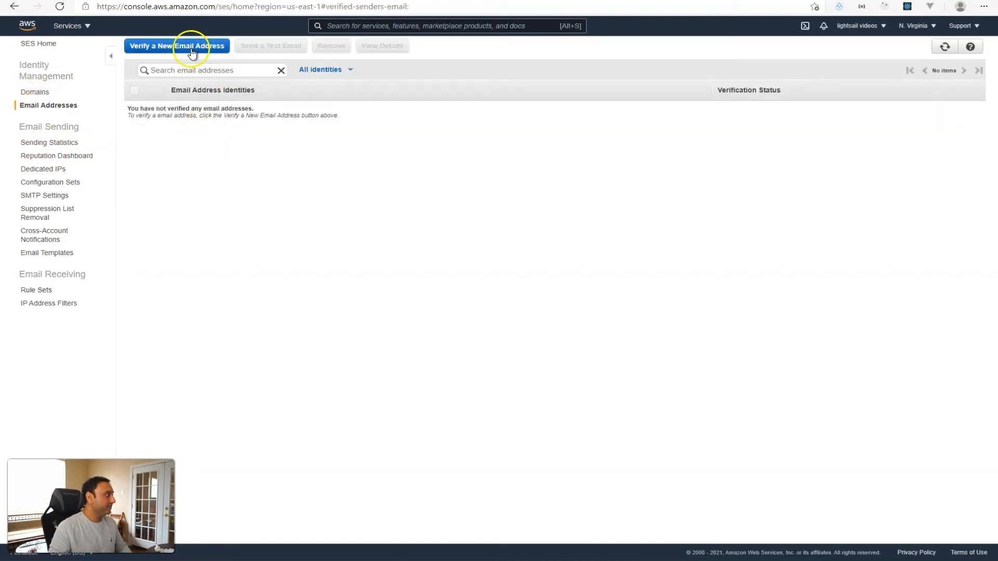
pyautogui.click(192, 51)
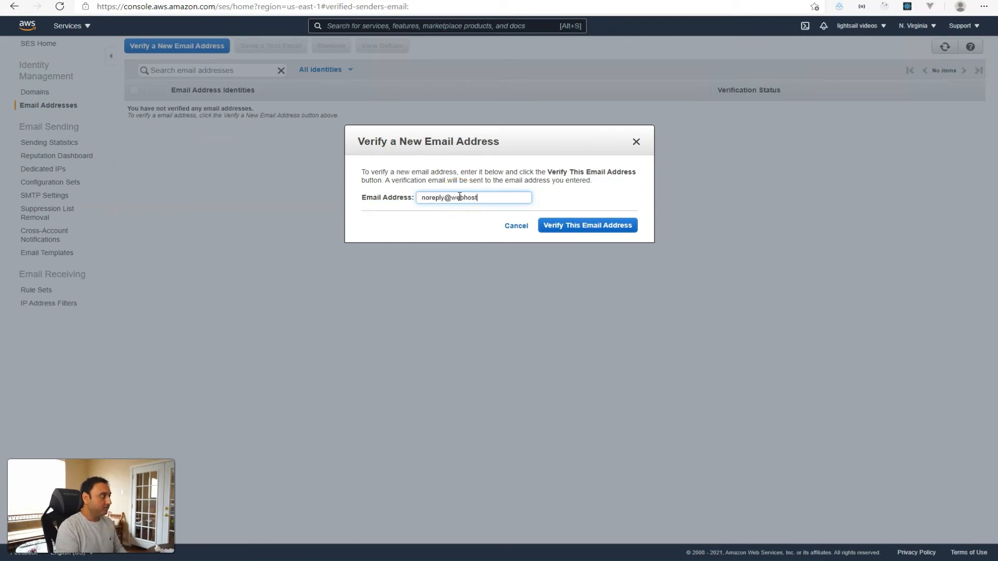
pyautogui.write('rs.com')
pyautogui.click(554, 227)
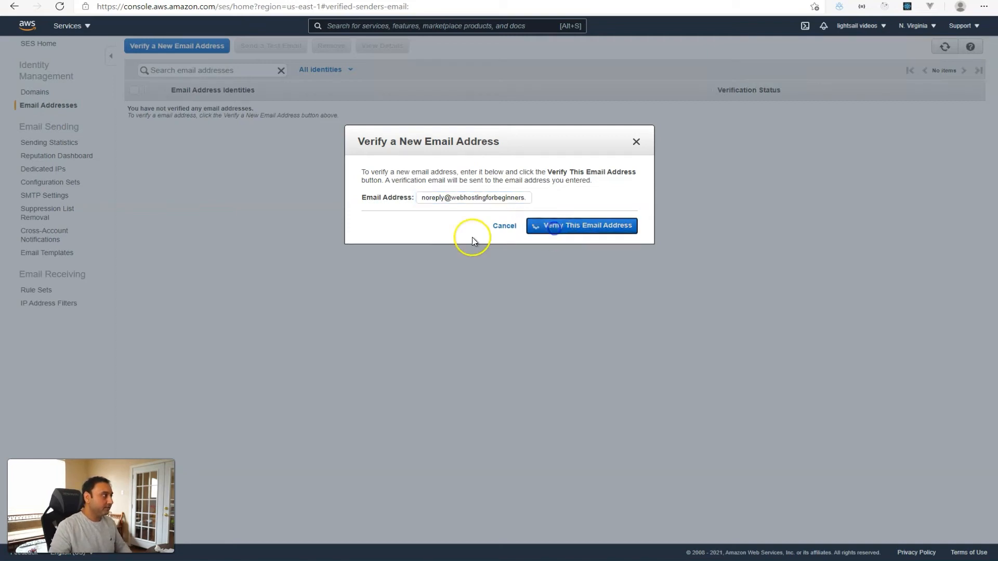
pyautogui.click(610, 239)
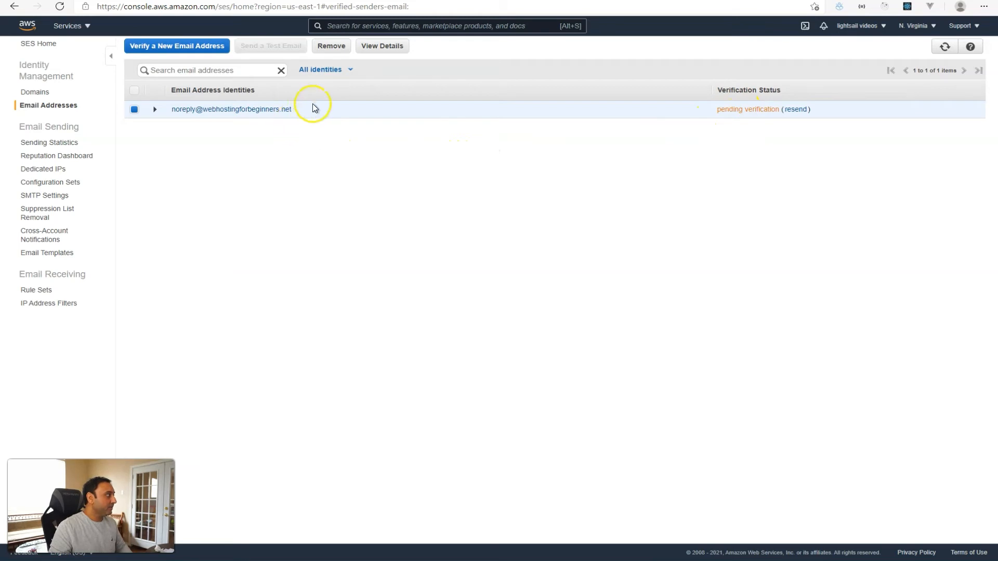
pyautogui.click(346, 26)
pyautogui.write('s3')
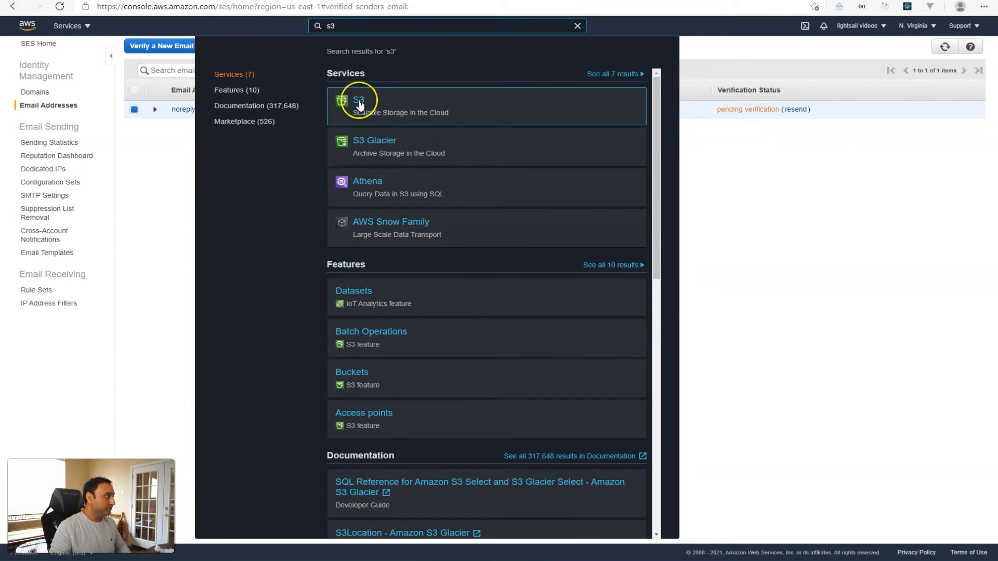
# Go to S3 and open the webhostingforbeginnersemail bucket's objects.
pyautogui.click(360, 104)
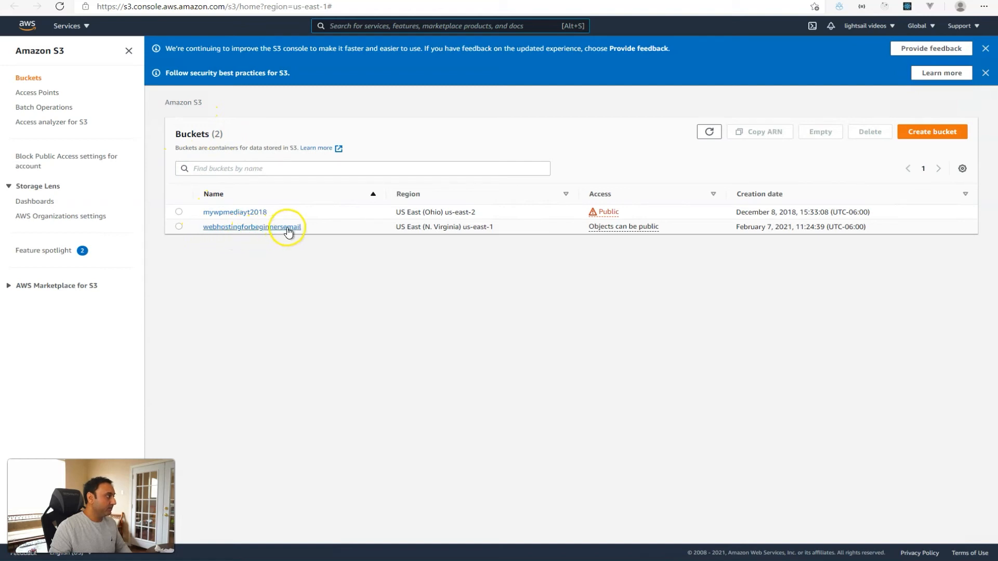
pyautogui.click(289, 228)
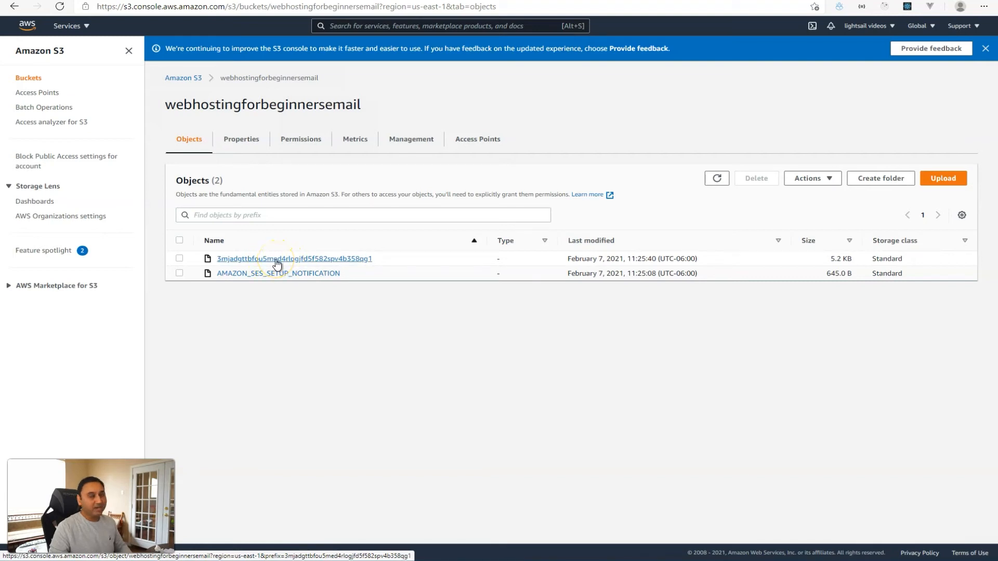
# Download the 5.2 KB email object after its direct Object URL returns Access Denied.
pyautogui.click(277, 261)
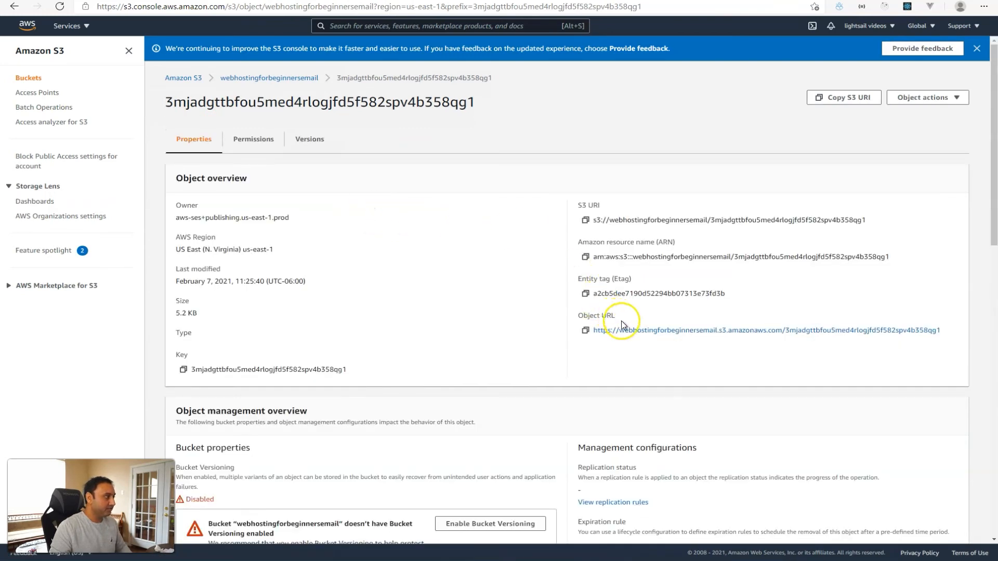
pyautogui.click(624, 330)
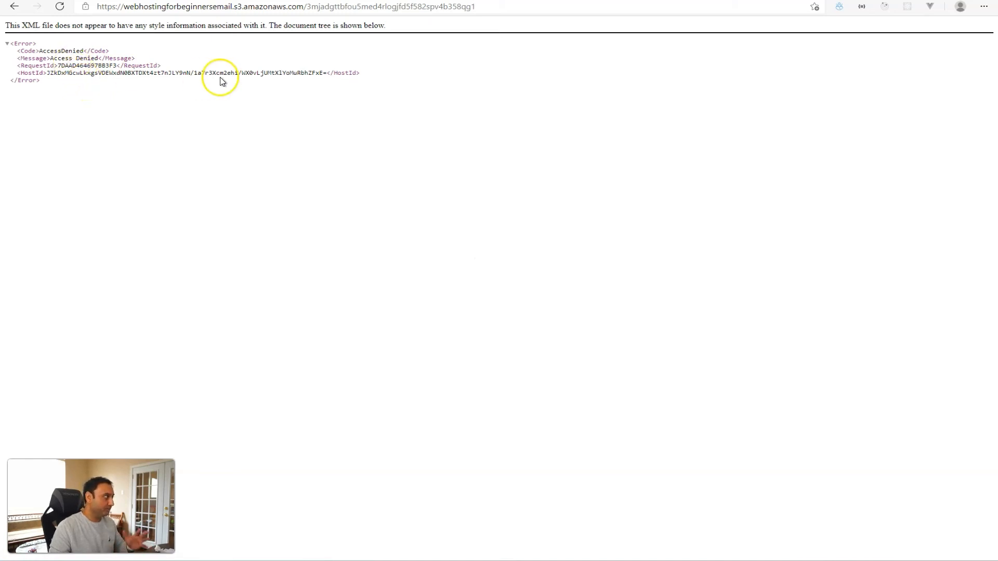
pyautogui.click(14, 6)
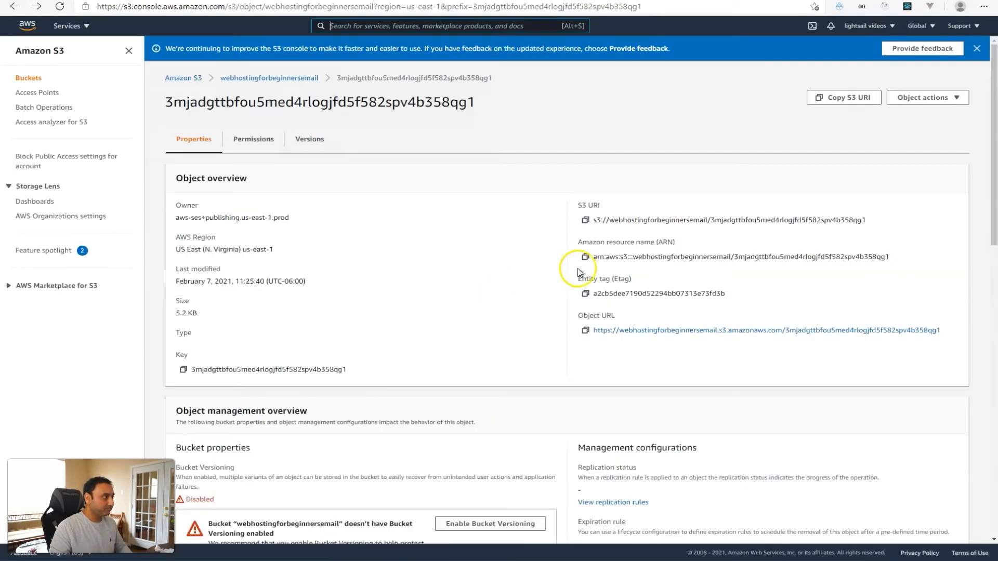
pyautogui.click(944, 100)
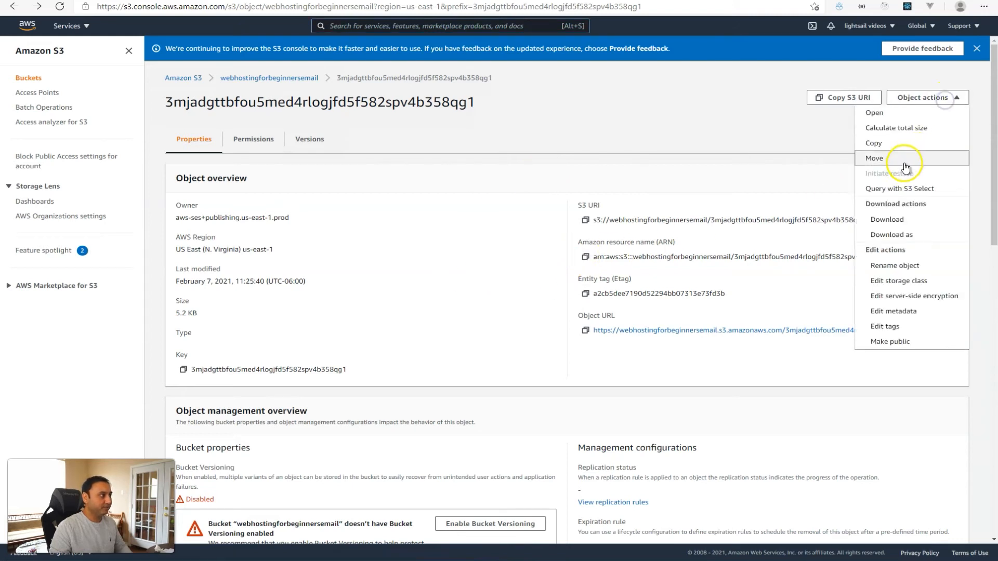
pyautogui.click(892, 221)
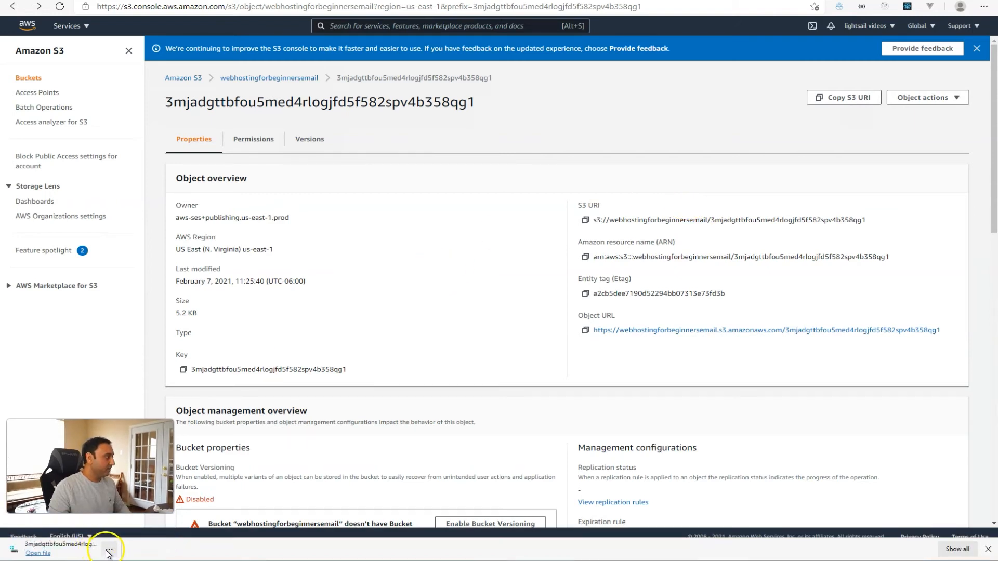
# Locate the downloaded email file in Downloads and open it with Sublime Text.
pyautogui.click(109, 550)
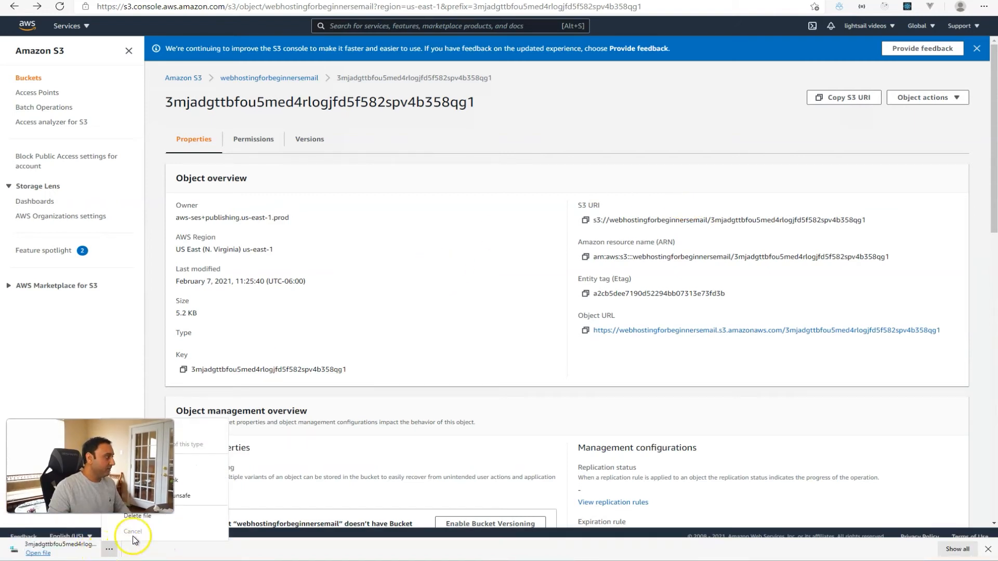
pyautogui.click(189, 467)
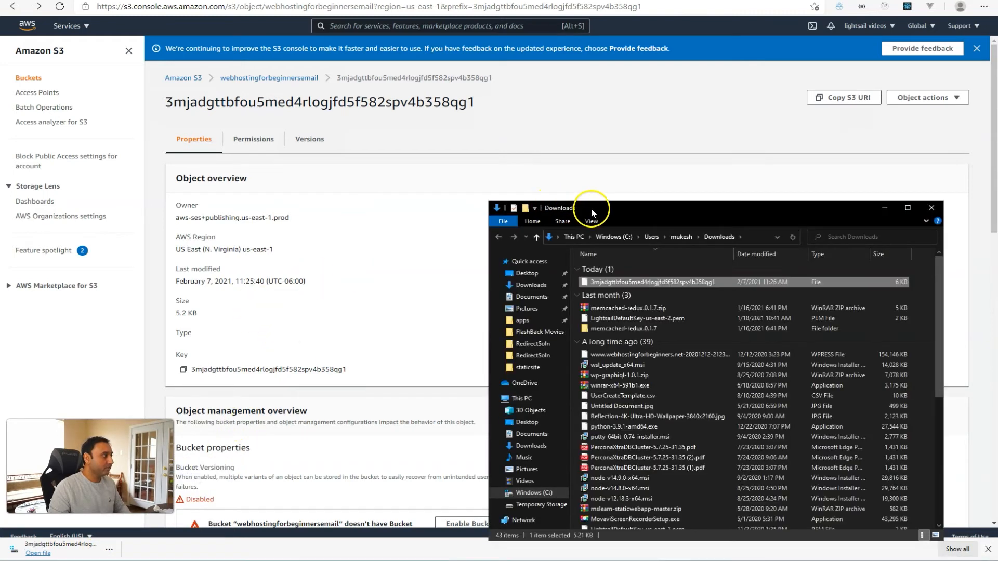
pyautogui.moveTo(586, 208); pyautogui.dragTo(545, 189)
pyautogui.click(573, 264)
pyautogui.rightClick(573, 264)
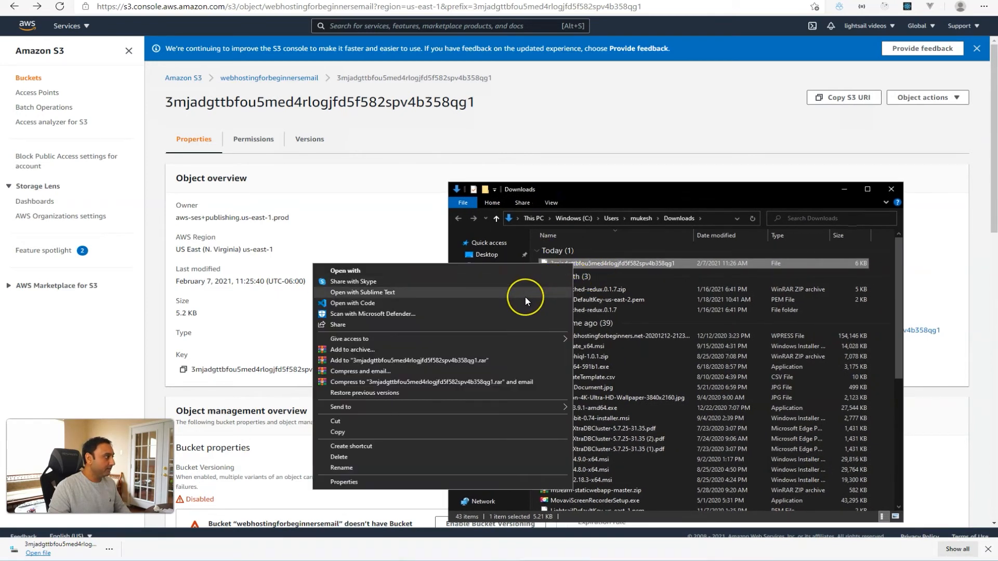
pyautogui.click(526, 296)
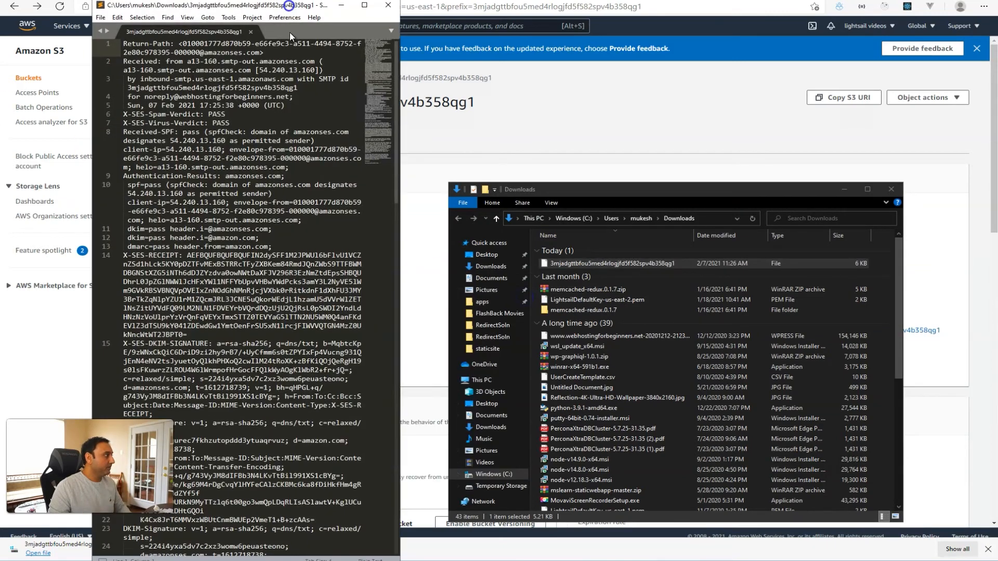
# Copy the SES verification URL from line 46 of the email and open a new browser tab.
pyautogui.moveTo(402, 154); pyautogui.dragTo(887, 161)
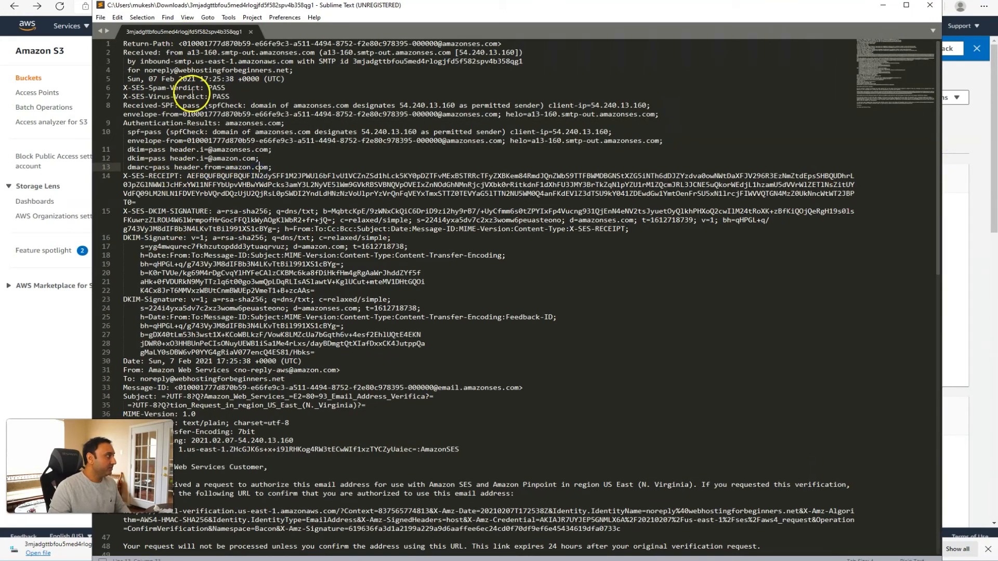
pyautogui.scroll(-4, 223, 262)
pyautogui.scroll(-10, 232, 259)
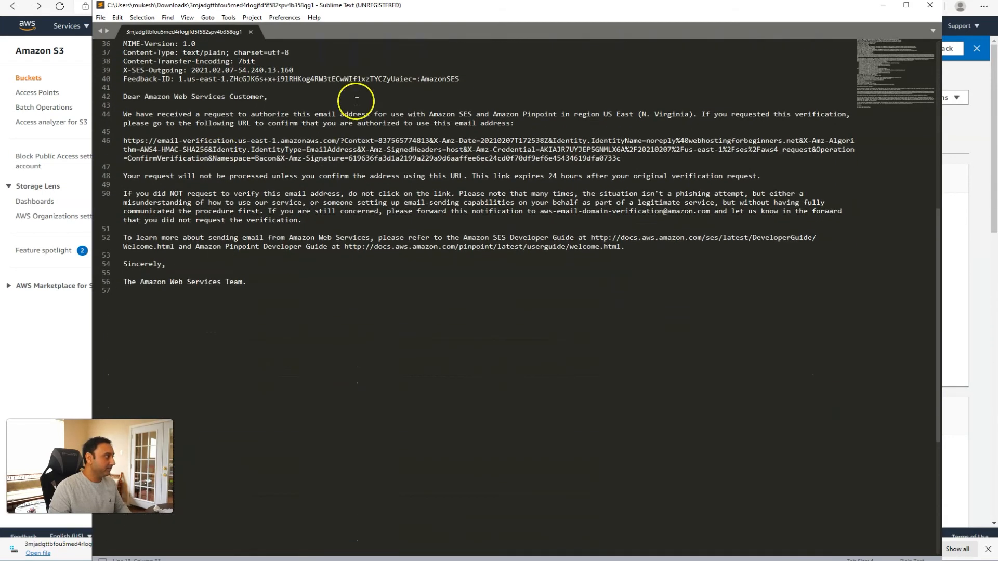
pyautogui.click(124, 140)
pyautogui.moveTo(124, 140); pyautogui.dragTo(622, 158)
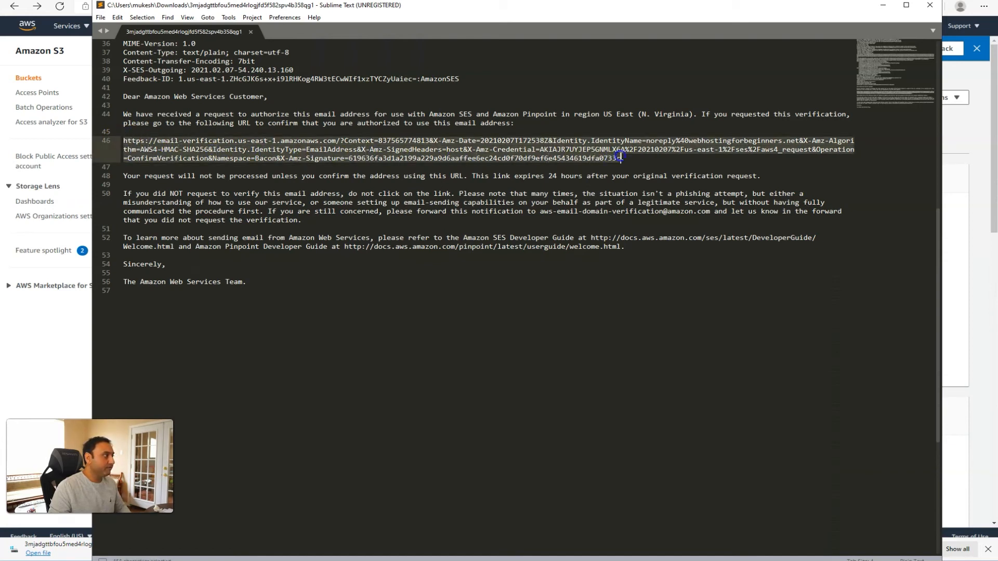
pyautogui.hotkey('ctrl', 'c')
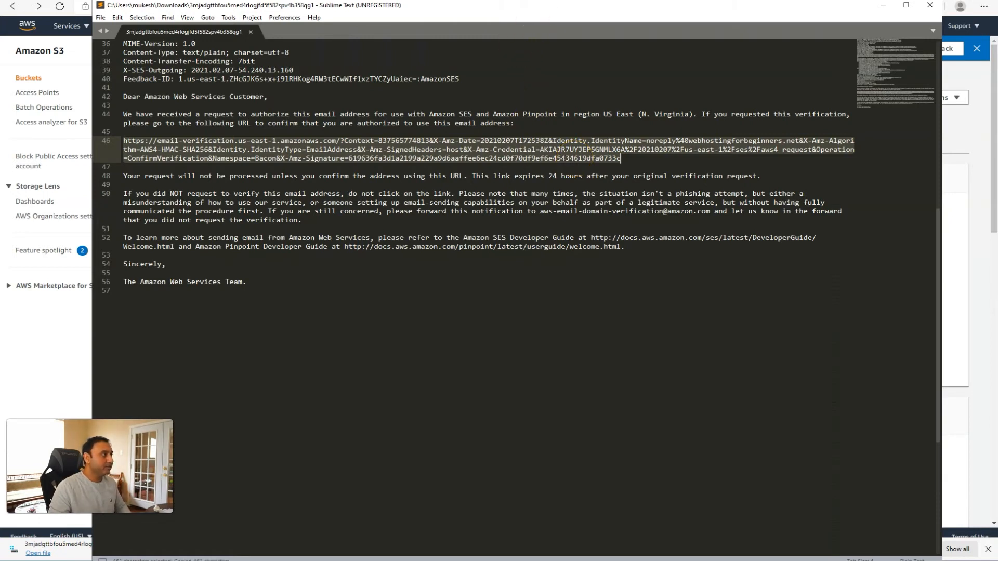
pyautogui.click(883, 5)
pyautogui.hotkey('ctrl', 't')
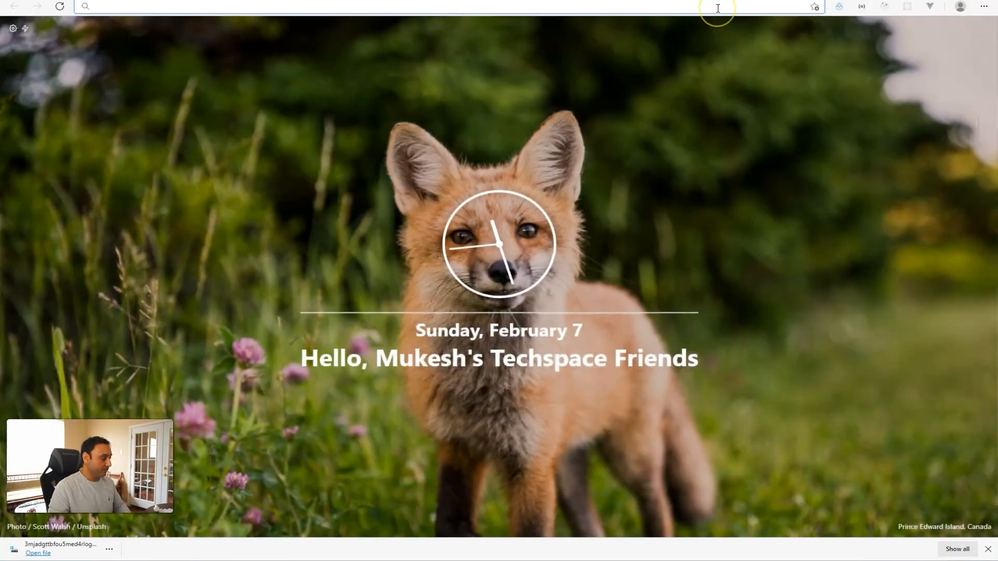
# Load the pasted verification link and confirm the sender address shows as successfully verified.
pyautogui.hotkey('ctrl', 'v')
pyautogui.press('Return')
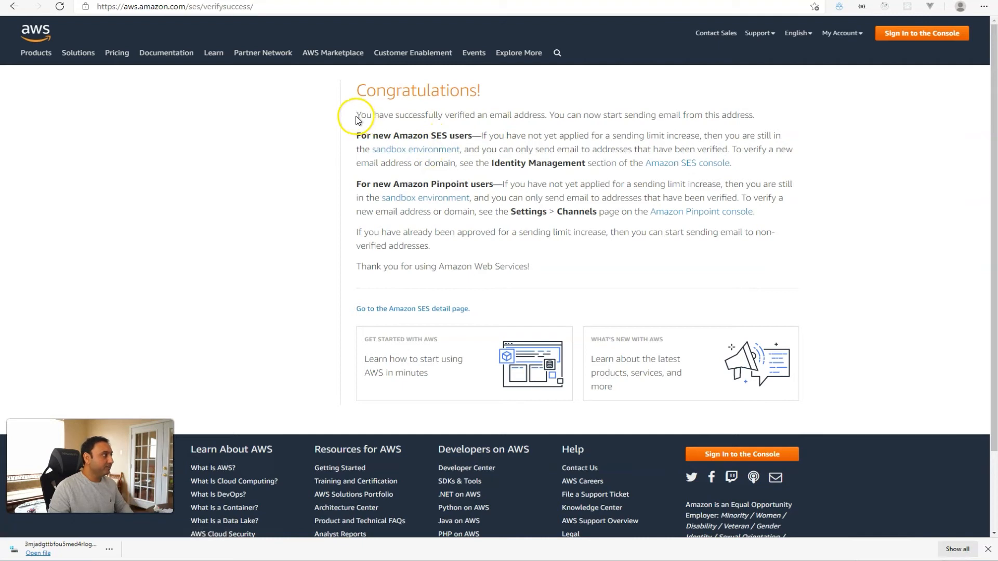
pyautogui.moveTo(358, 116); pyautogui.dragTo(510, 115)
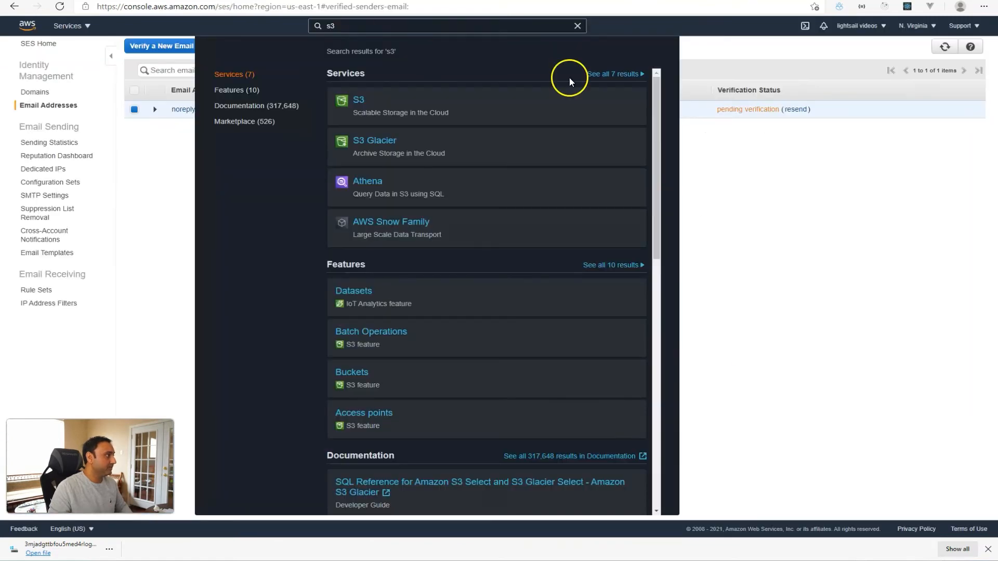
# Refresh Email Addresses to show the sender verified, then view Sending Statistics (Sandbox, 200/day).
pyautogui.click(579, 26)
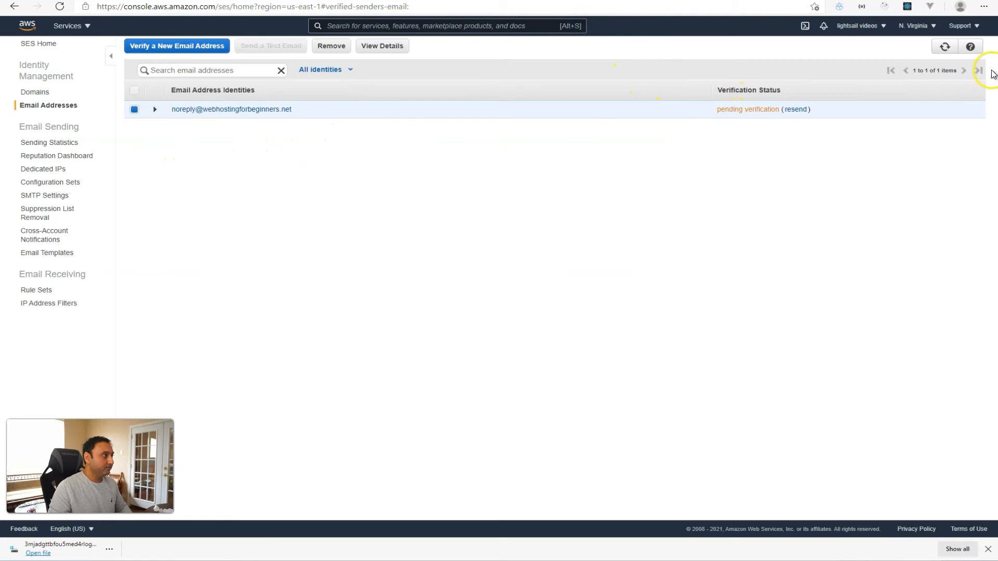
pyautogui.click(942, 48)
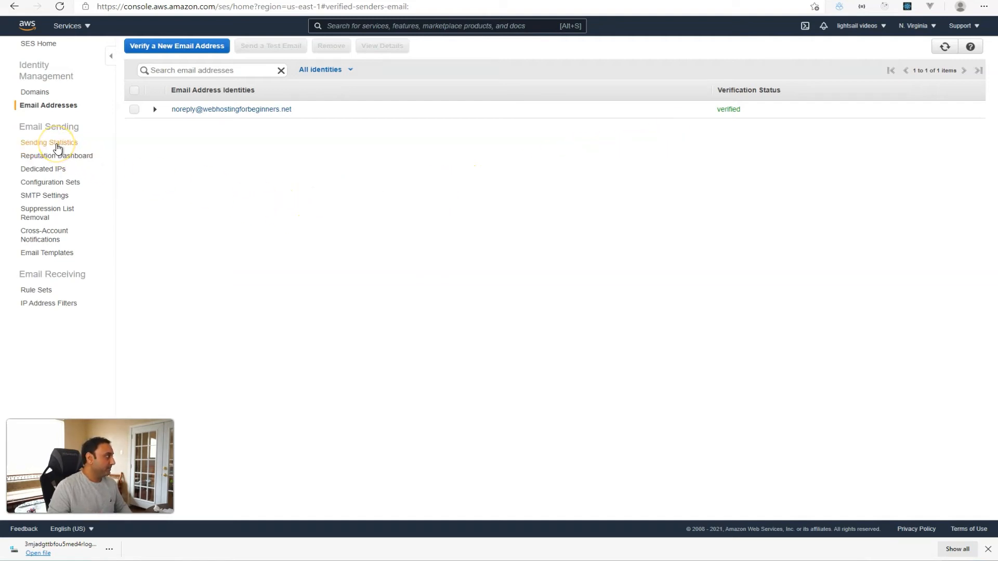
pyautogui.click(57, 145)
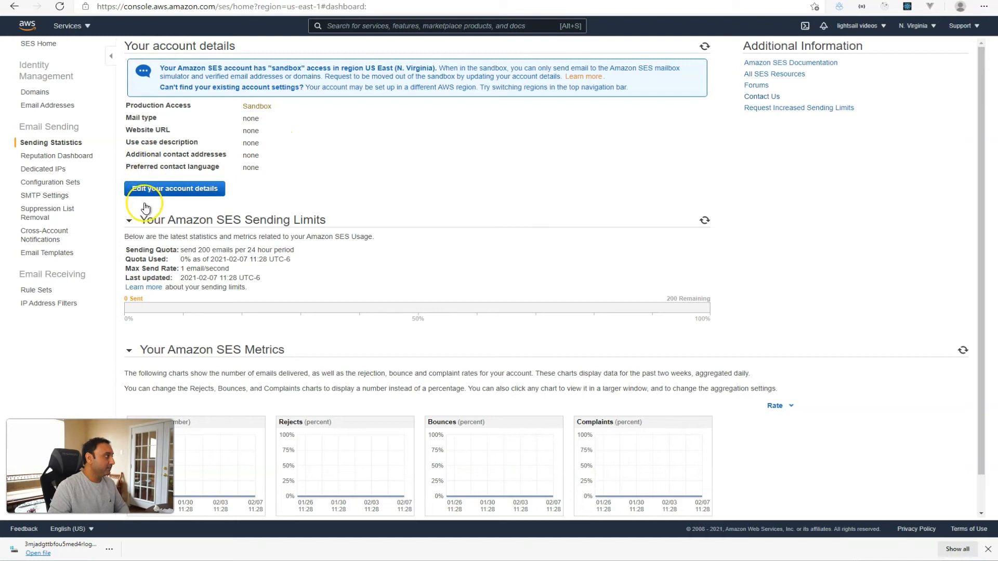
pyautogui.click(200, 190)
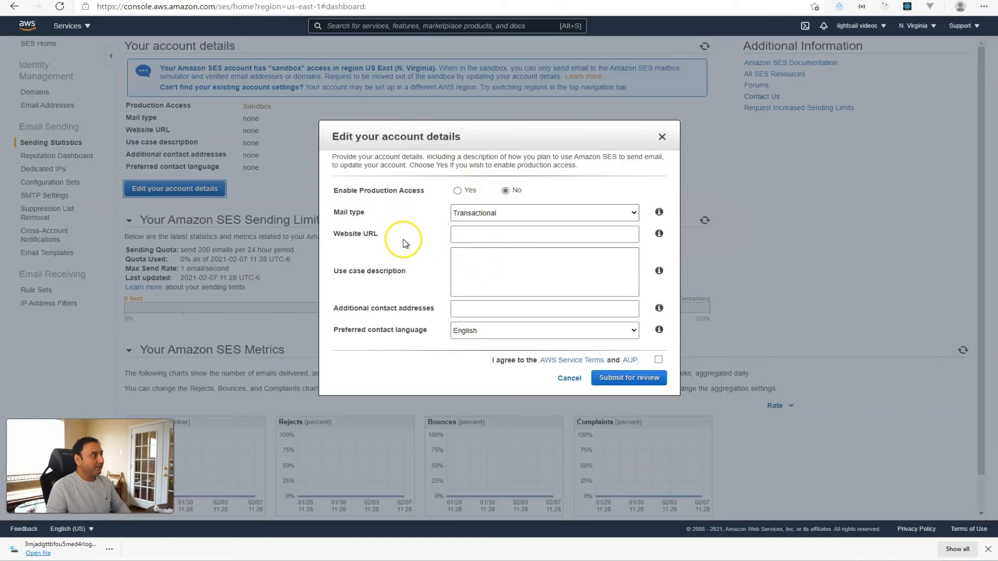
pyautogui.click(457, 191)
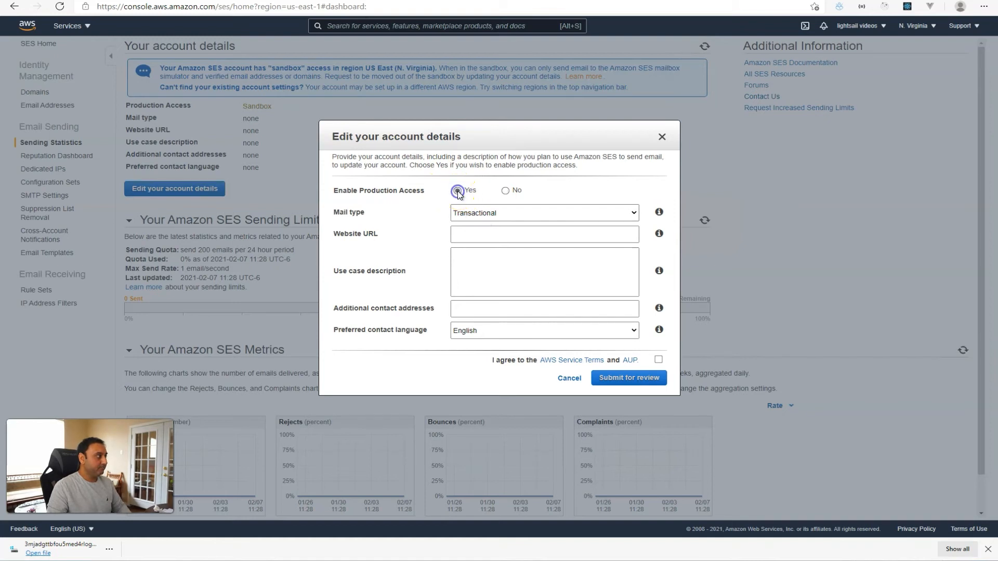
pyautogui.click(464, 212)
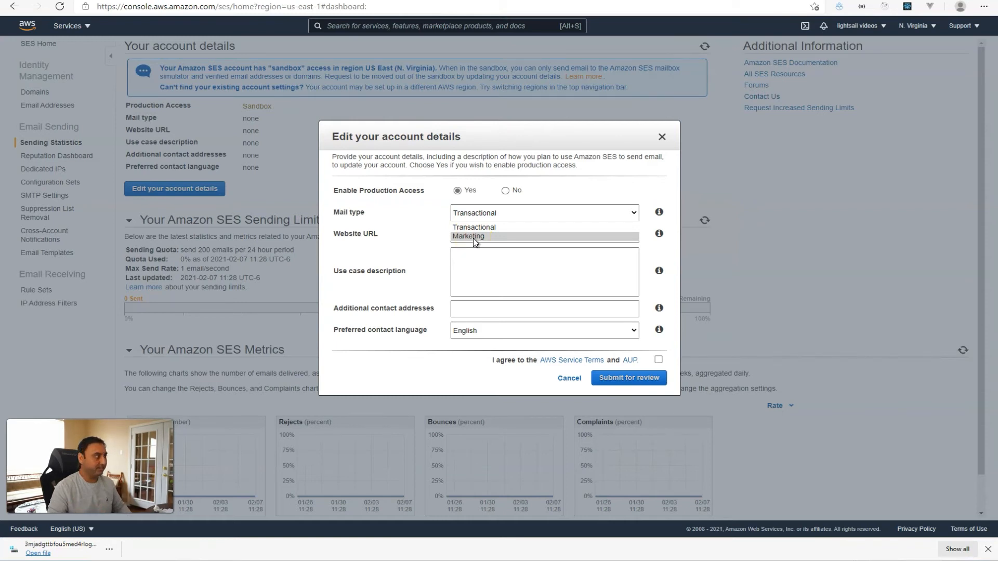
pyautogui.click(430, 249)
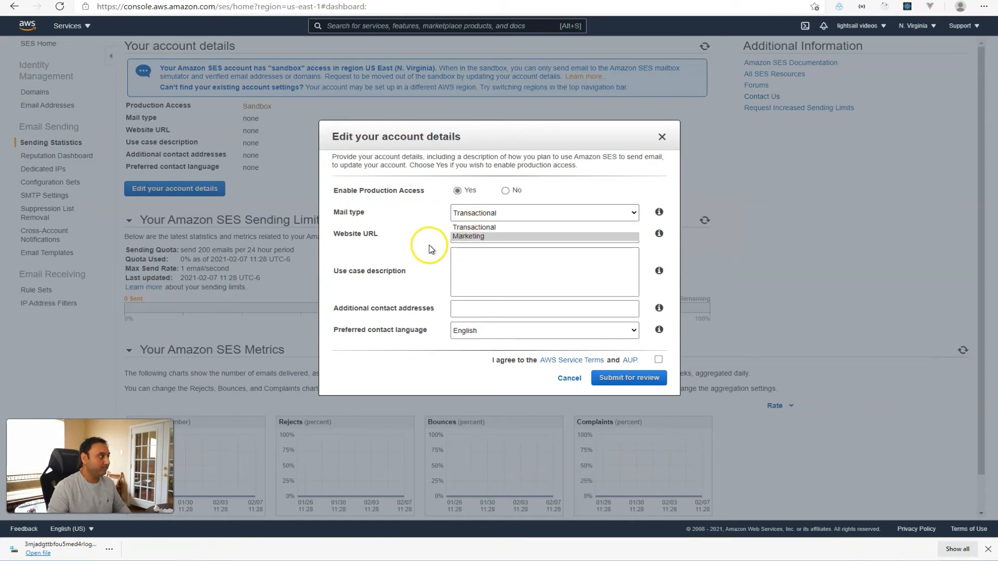
pyautogui.click(491, 233)
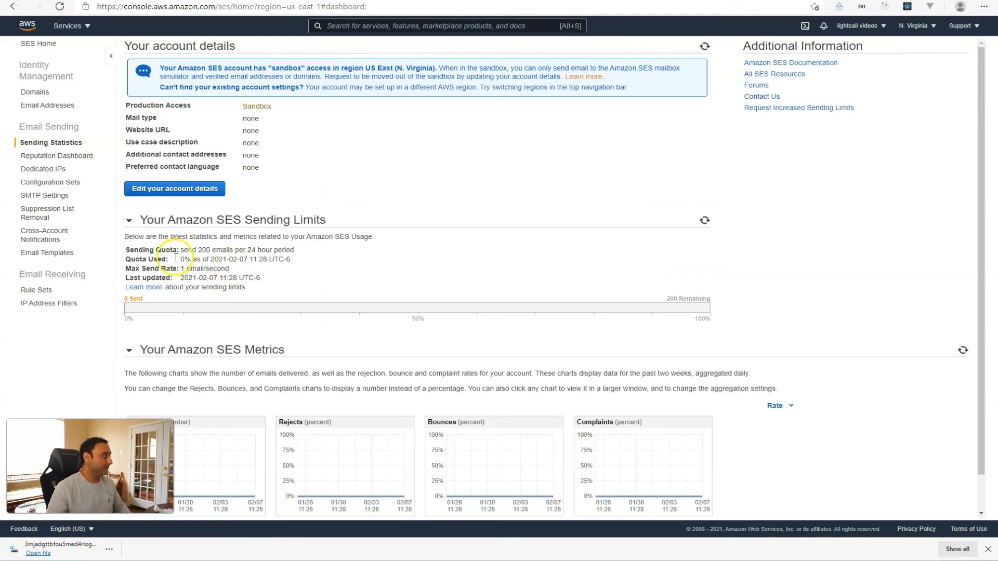
# Check webhostingforbeginners.net and the SMTP settings: email-smtp.us-east-1.amazonaws.com, ports 25/465/587, TLS required.
pyautogui.click(39, 93)
pyautogui.click(203, 109)
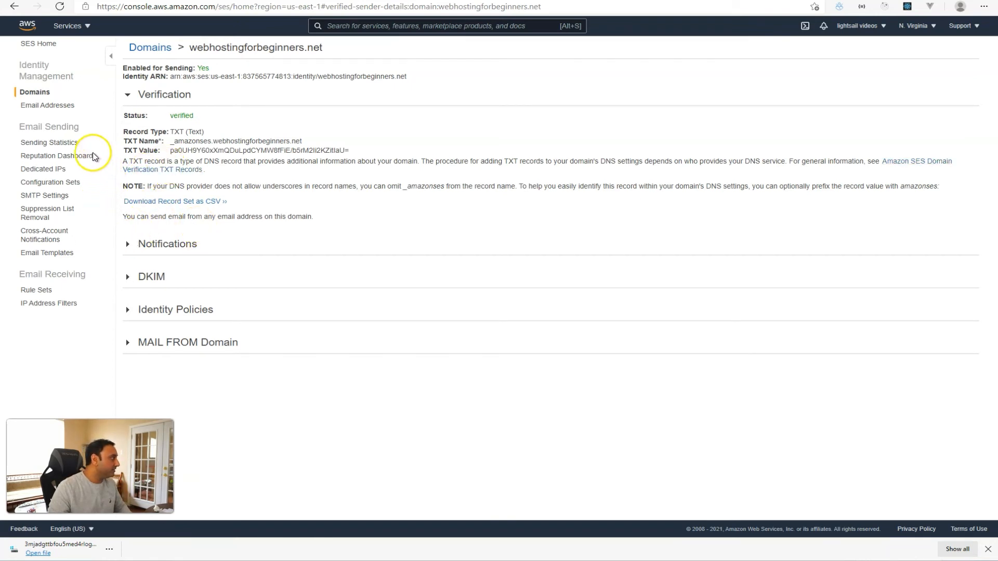
pyautogui.click(35, 195)
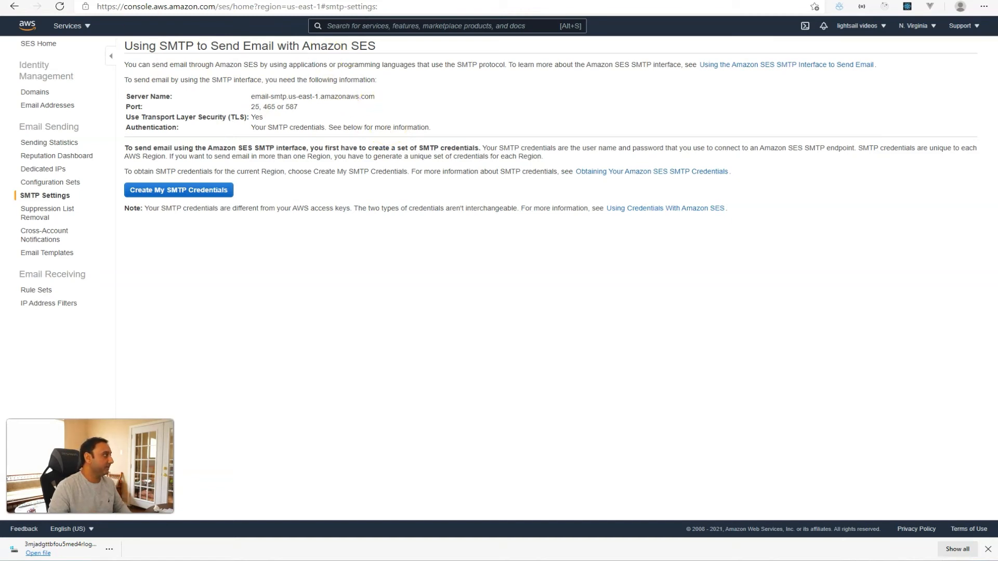
pyautogui.click(299, 1)
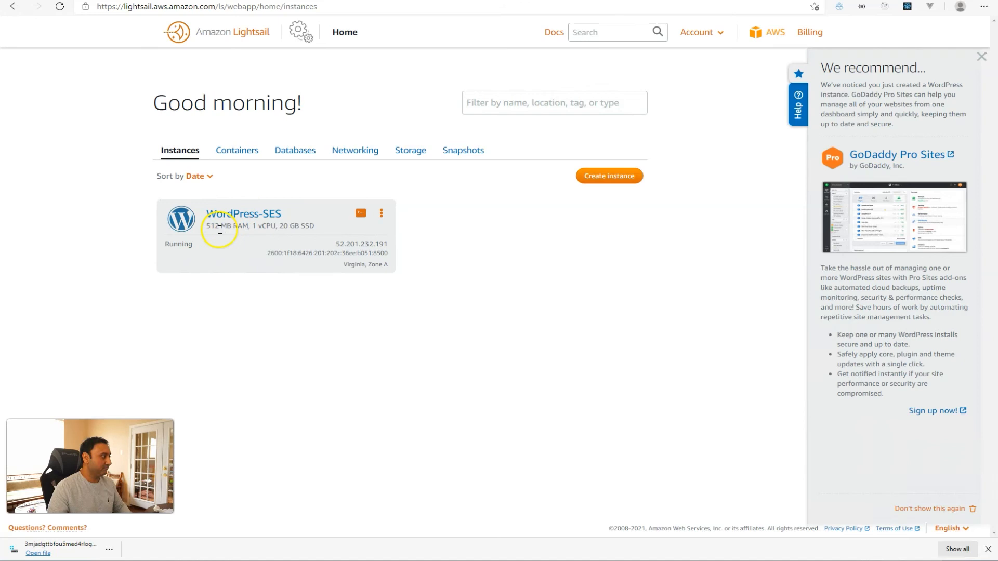
# In an SSH terminal, print and copy the Bitnami application password with cat bitnami_application_password.
pyautogui.click(357, 219)
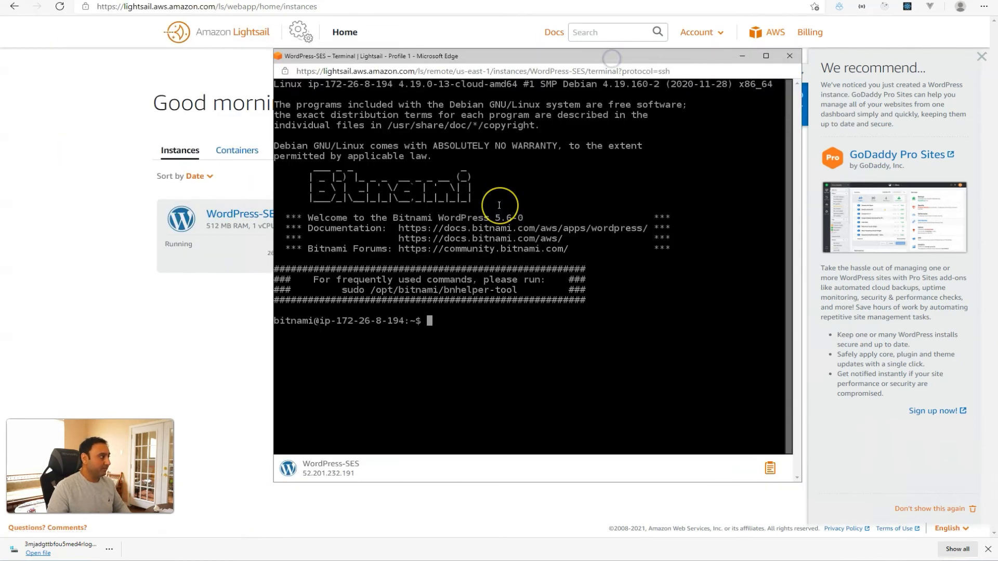
pyautogui.write('cat bitnami_application_password')
pyautogui.press('Return')
pyautogui.moveTo(274, 331); pyautogui.dragTo(343, 331)
pyautogui.click(768, 465)
pyautogui.doubleClick(527, 369)
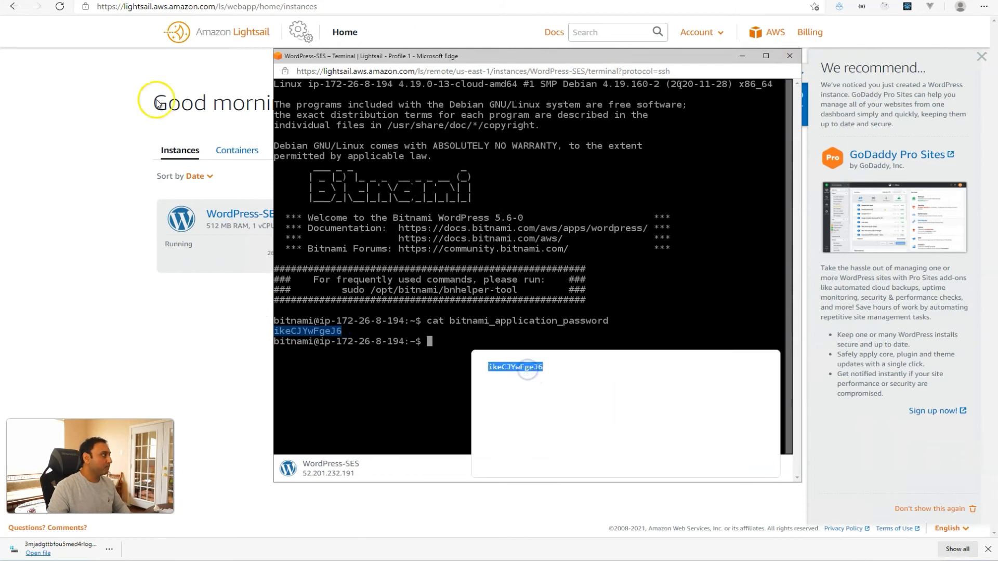
# Open the instance's public IP 52.201.232.191/wp-admin and enter the username 'user'.
pyautogui.click(242, 39)
pyautogui.click(256, 215)
pyautogui.doubleClick(603, 160)
pyautogui.rightClick(601, 164)
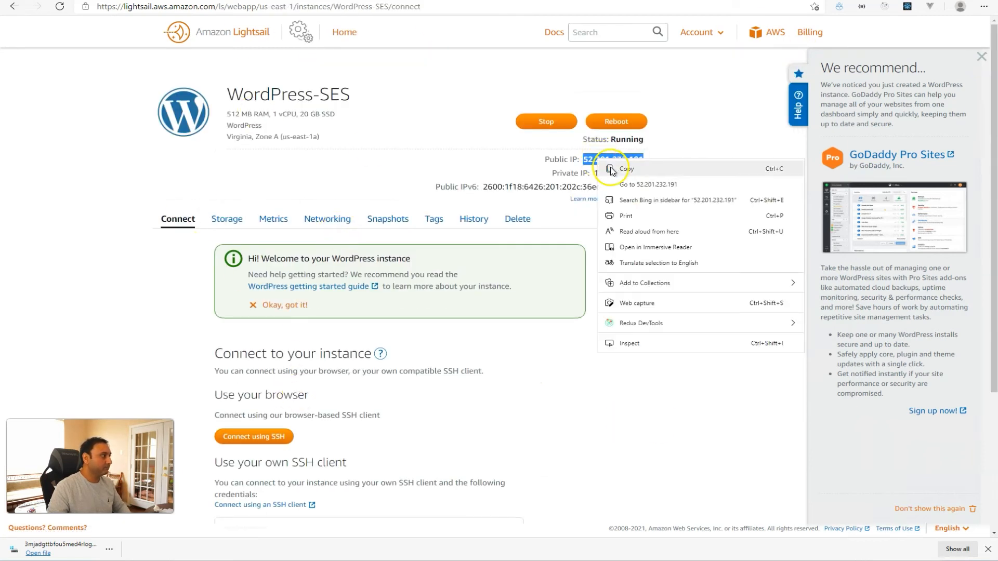
pyautogui.click(648, 184)
pyautogui.click(245, 11)
pyautogui.press('End')
pyautogui.write('/wp-ad')
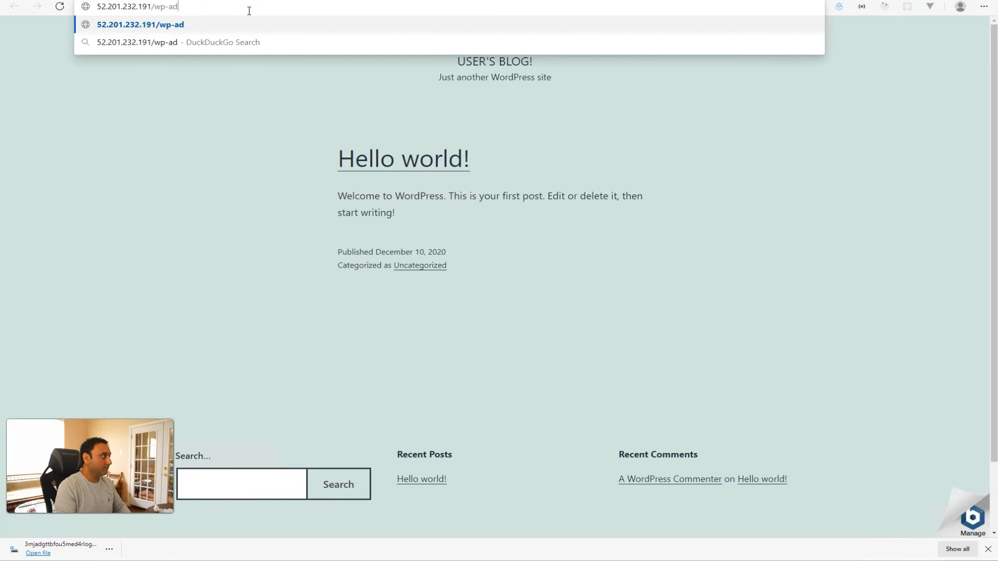
pyautogui.write('min')
pyautogui.press('Return')
pyautogui.write('user')
pyautogui.press('Tab')
# Log in with the pasted password, search new plugins for 'smtp', and update WP Mail SMTP by WPForms.
pyautogui.hotkey('ctrl', 'v')
pyautogui.click(551, 246)
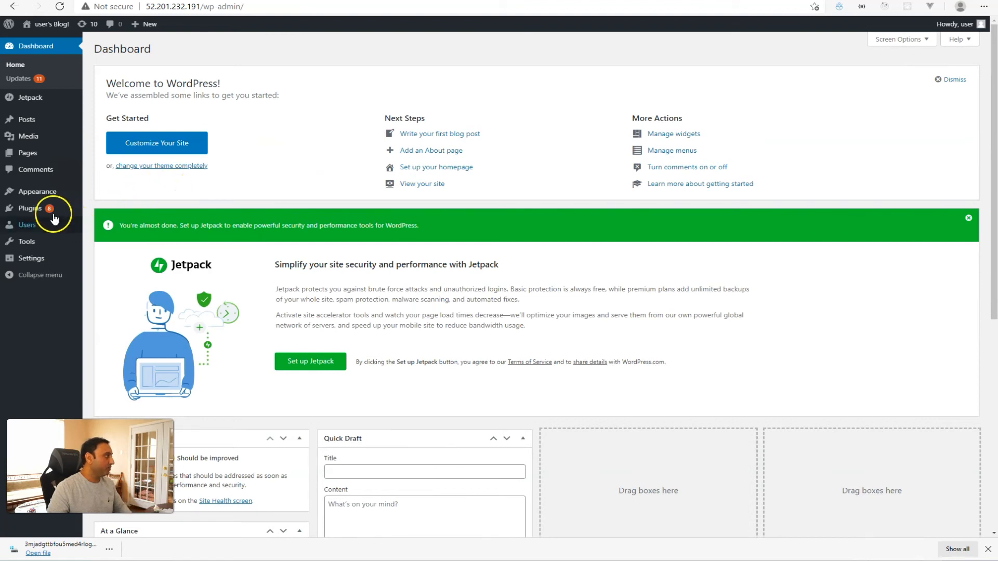
pyautogui.moveTo(28, 208)
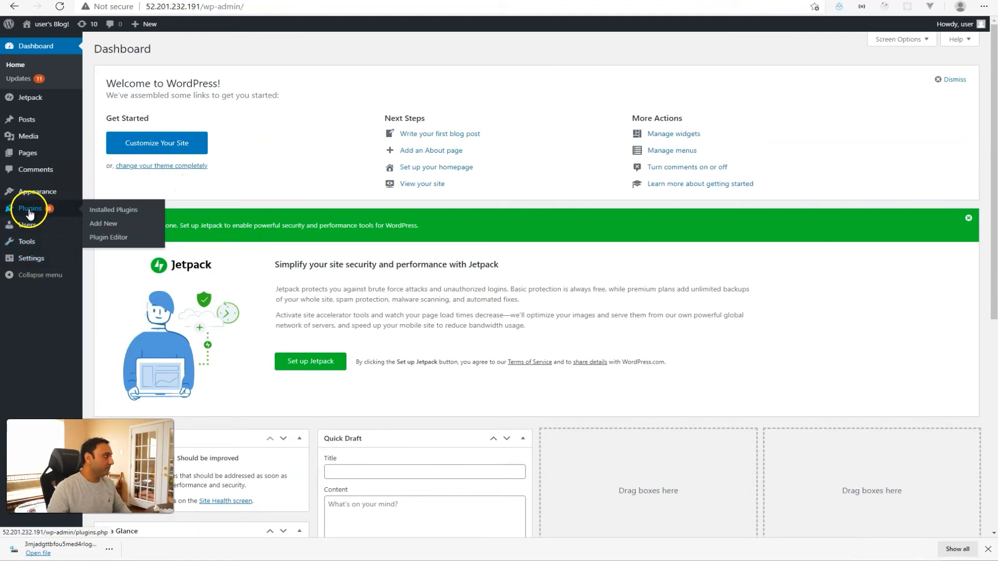
pyautogui.click(97, 229)
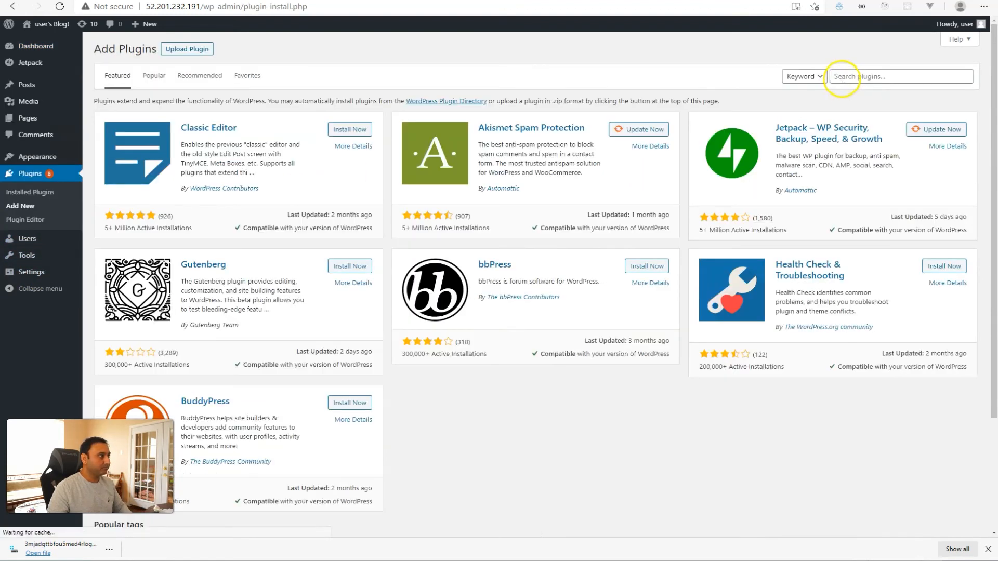
pyautogui.click(841, 76)
pyautogui.write('smtp')
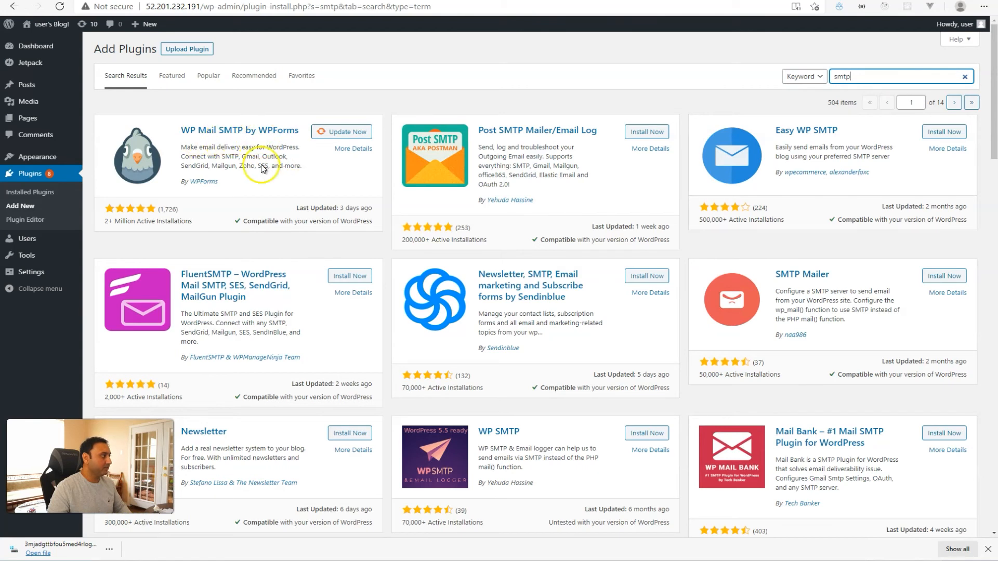
pyautogui.click(330, 132)
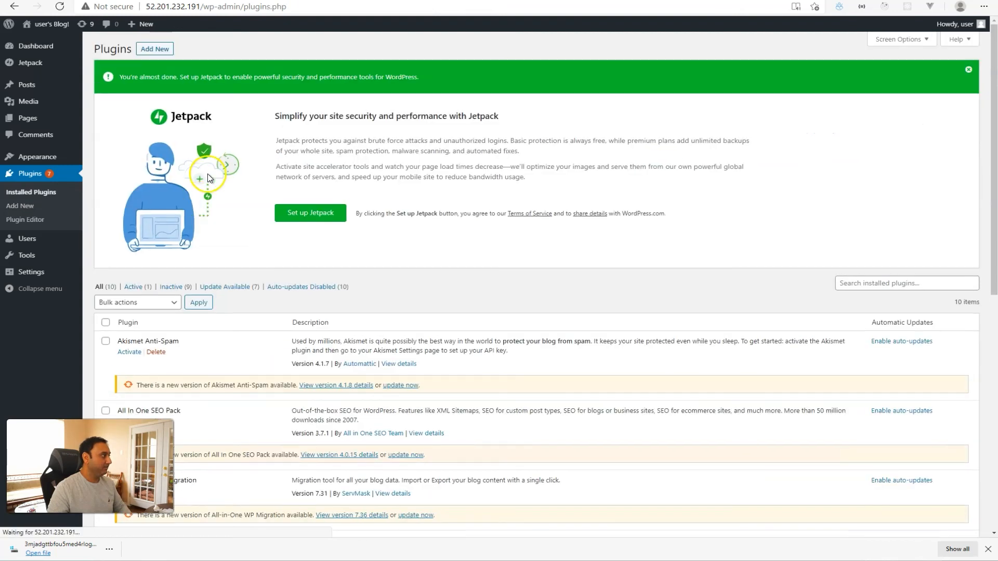
# Activate WP Mail SMTP and skip the setup wizard, going back to the dashboard.
pyautogui.scroll(-5, 242, 250)
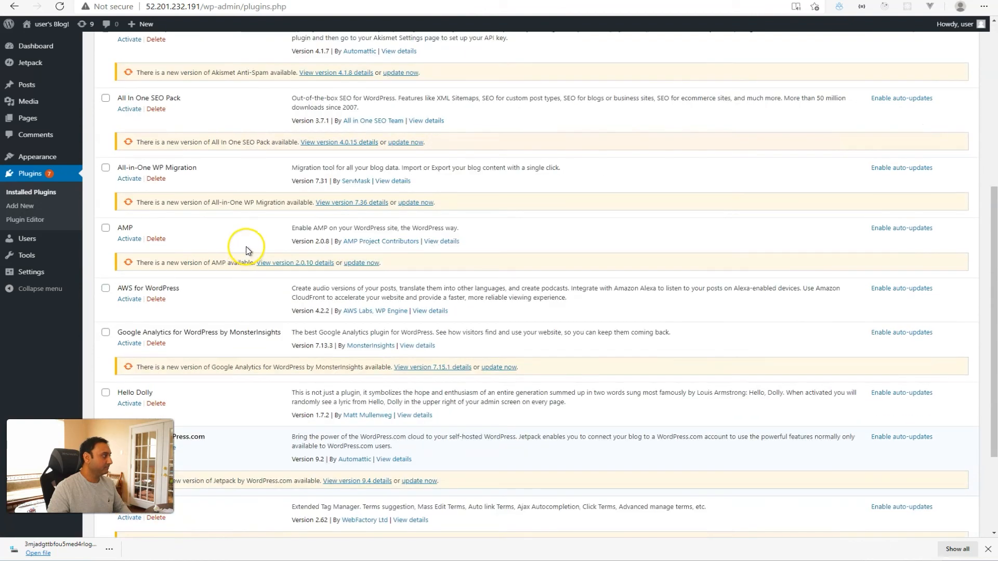
pyautogui.scroll(-3, 246, 247)
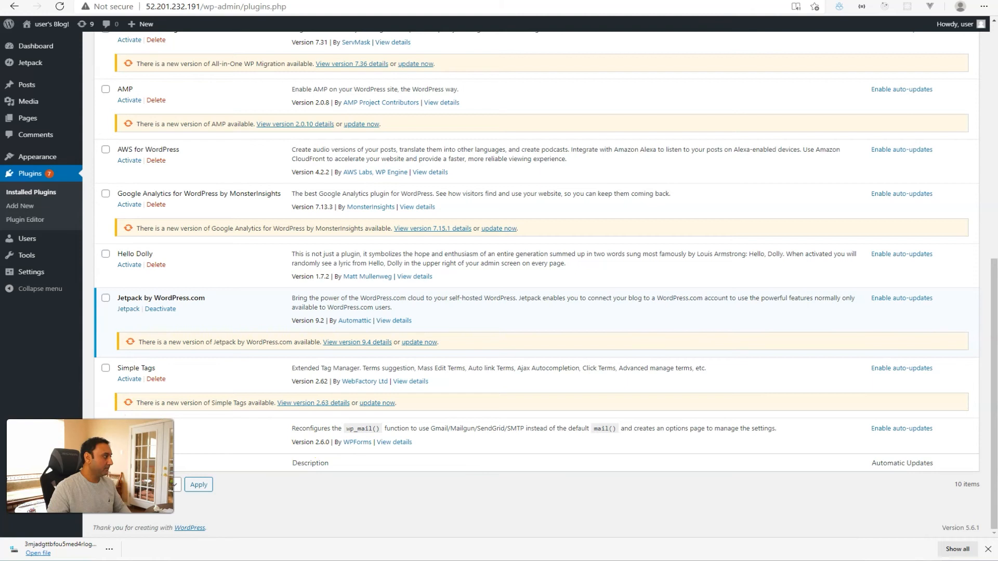
pyautogui.click(126, 440)
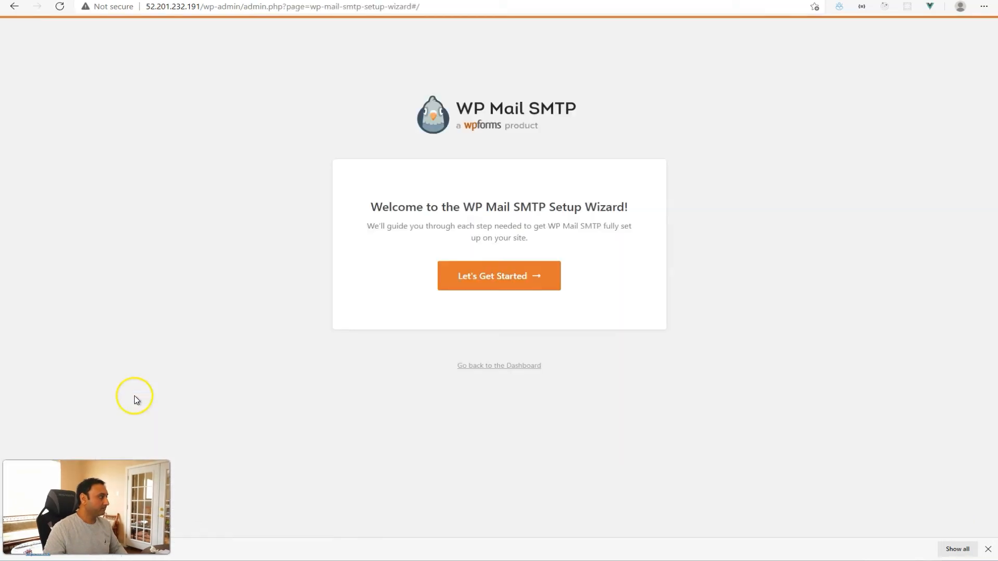
pyautogui.click(461, 366)
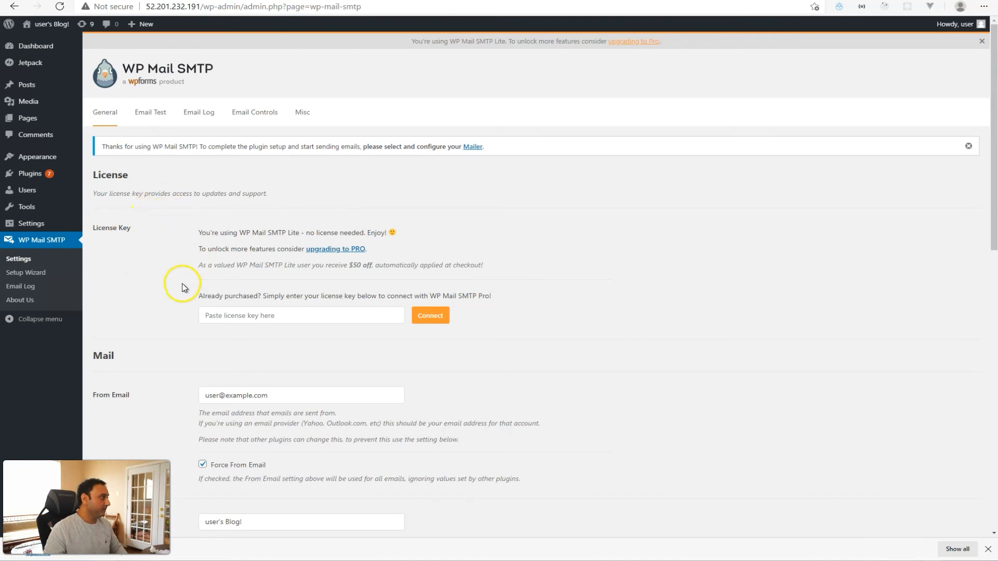
# Set From Email to noreply and From Name to 'WEbsite Email', forcing the name and matching return-path.
pyautogui.scroll(-3, 182, 287)
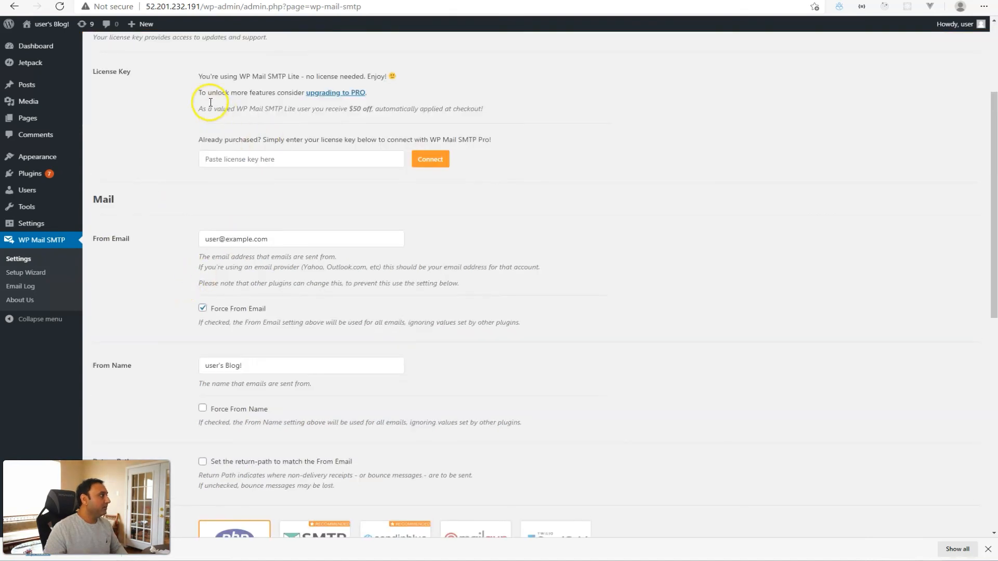
pyautogui.scroll(-3, 234, 214)
pyautogui.moveTo(269, 83); pyautogui.dragTo(189, 89)
pyautogui.write('nor')
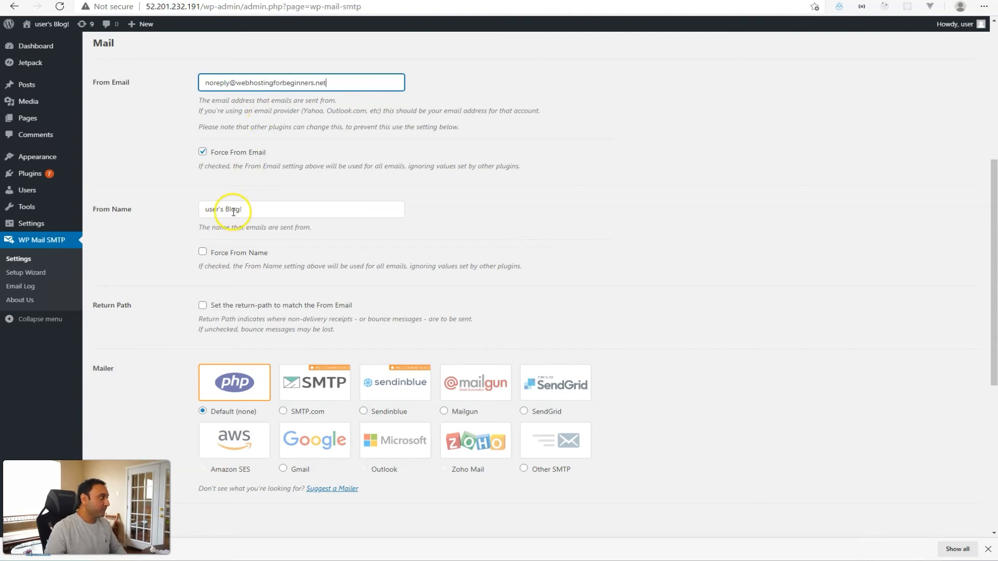
pyautogui.moveTo(242, 210); pyautogui.dragTo(185, 214)
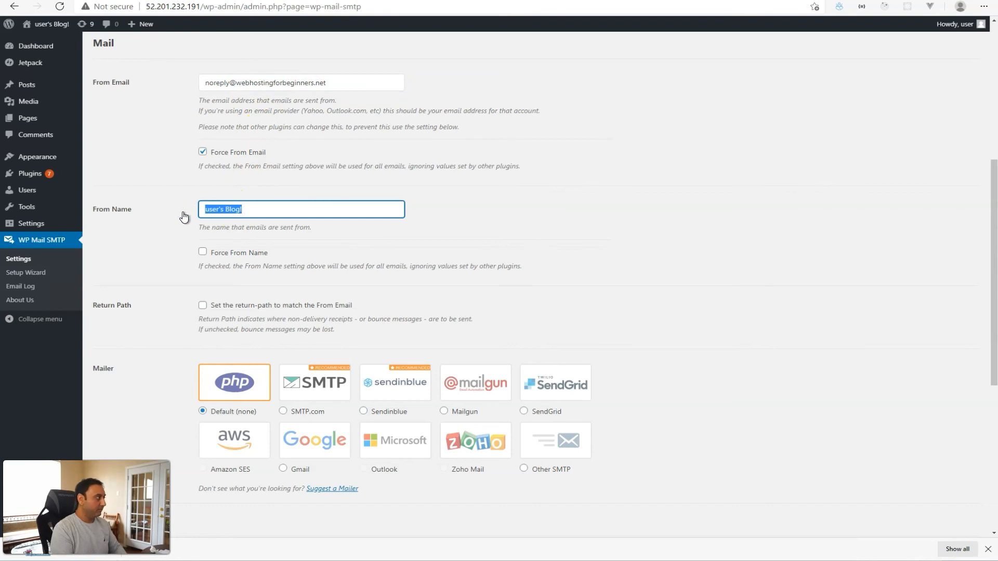
pyautogui.write('WE')
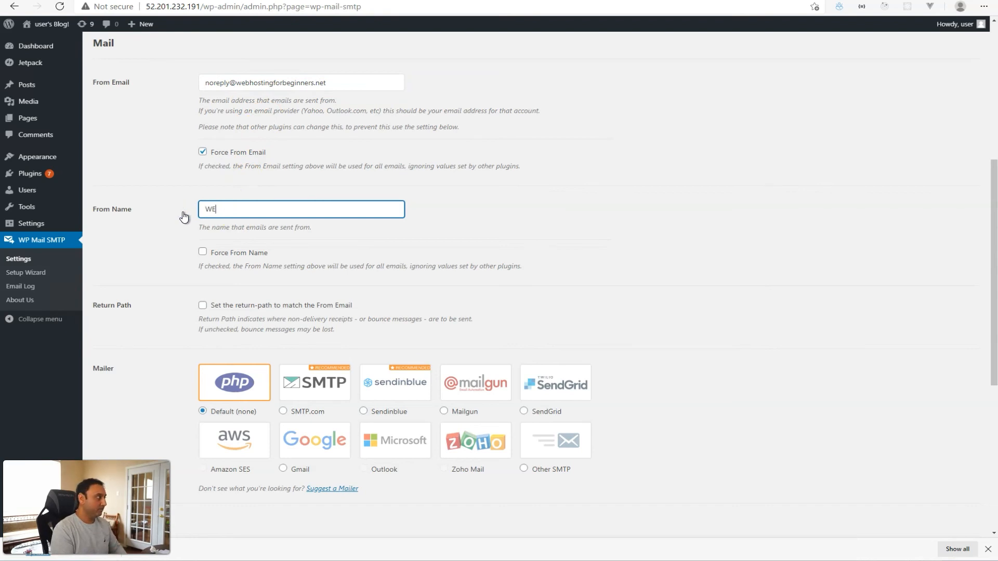
pyautogui.write('l')
pyautogui.click(203, 254)
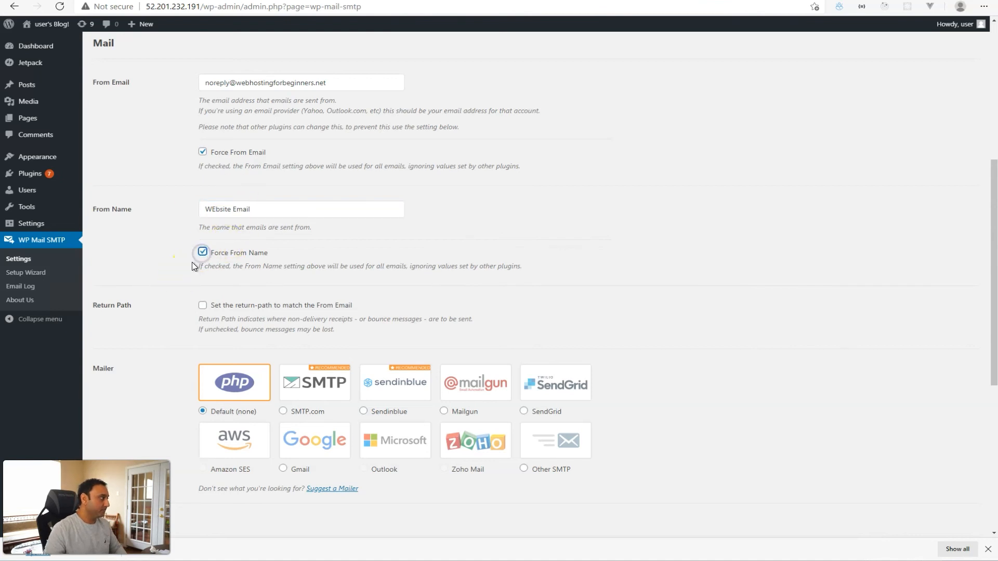
pyautogui.scroll(-5, 192, 261)
pyautogui.click(203, 70)
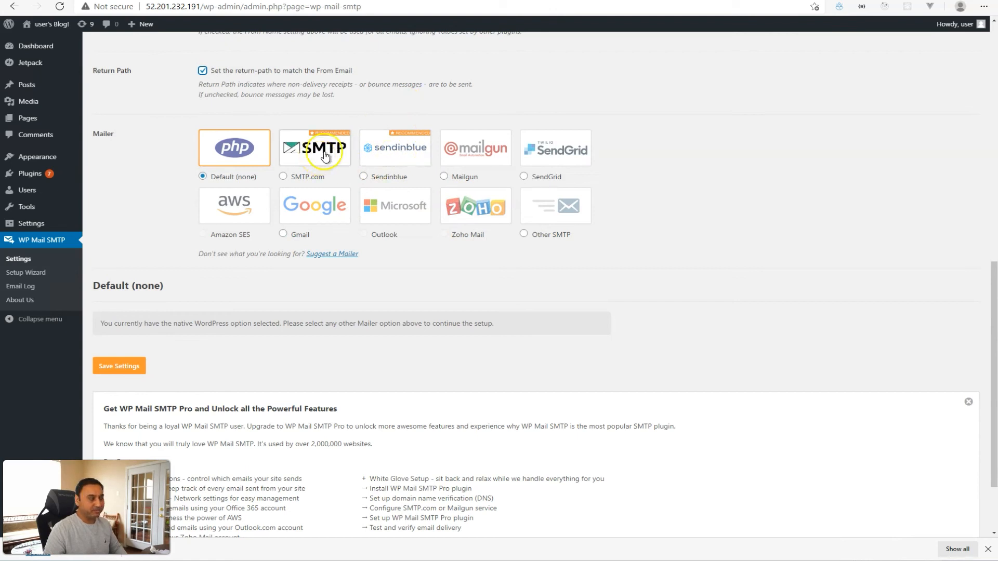
# Set the mailer to Other SMTP after dismissing the Amazon SES Pro notice.
pyautogui.click(232, 220)
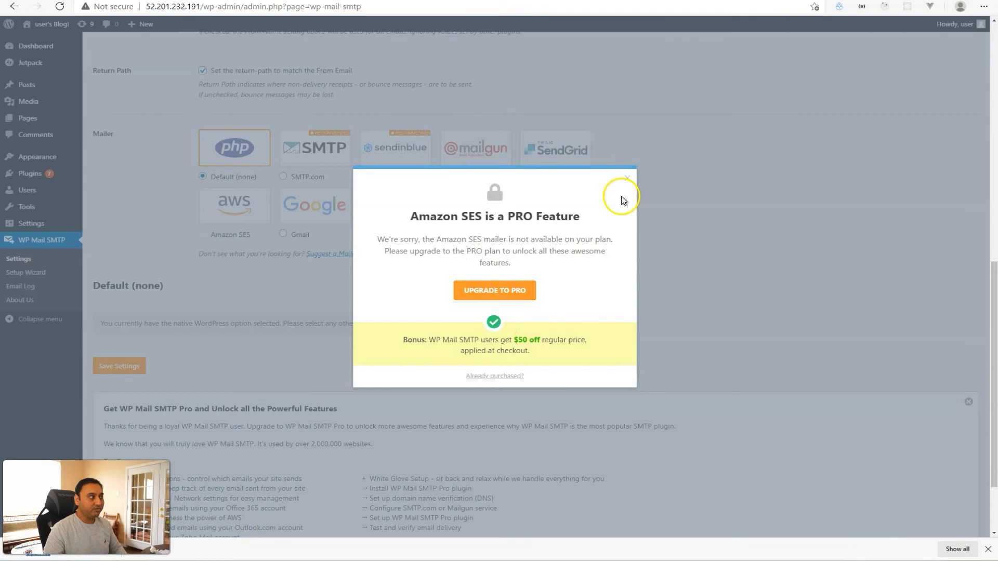
pyautogui.click(627, 178)
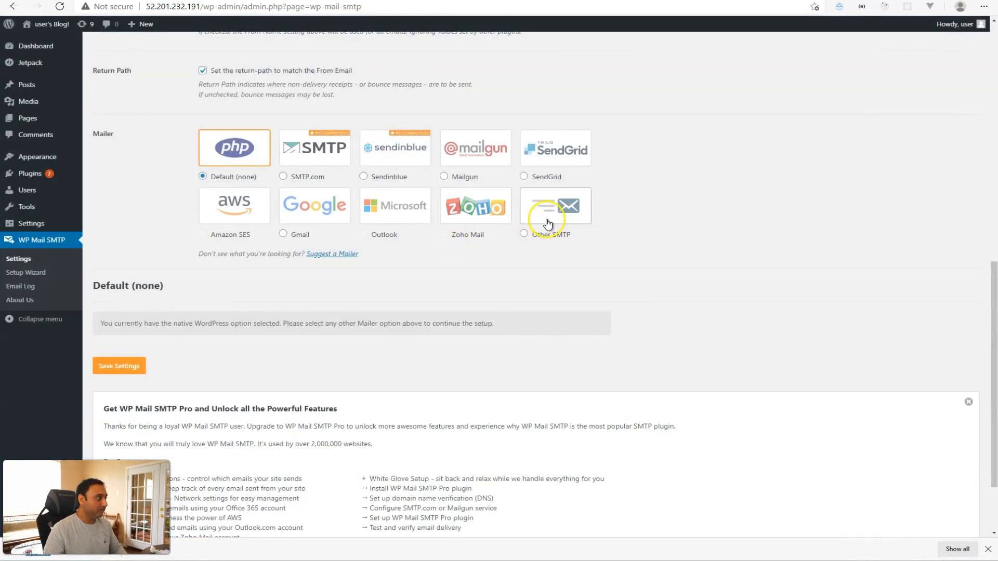
pyautogui.click(548, 223)
pyautogui.scroll(-3, 517, 290)
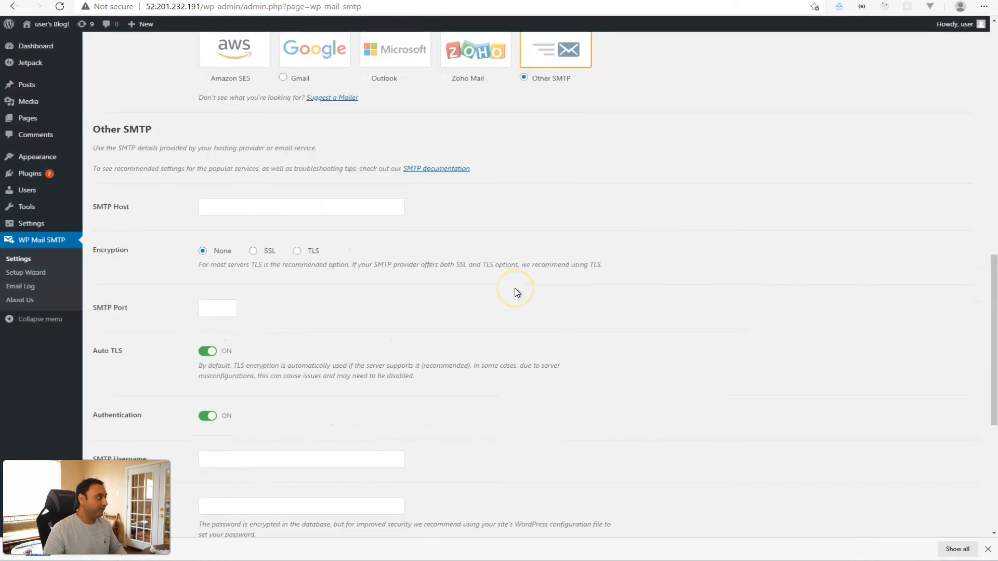
pyautogui.scroll(-2, 517, 292)
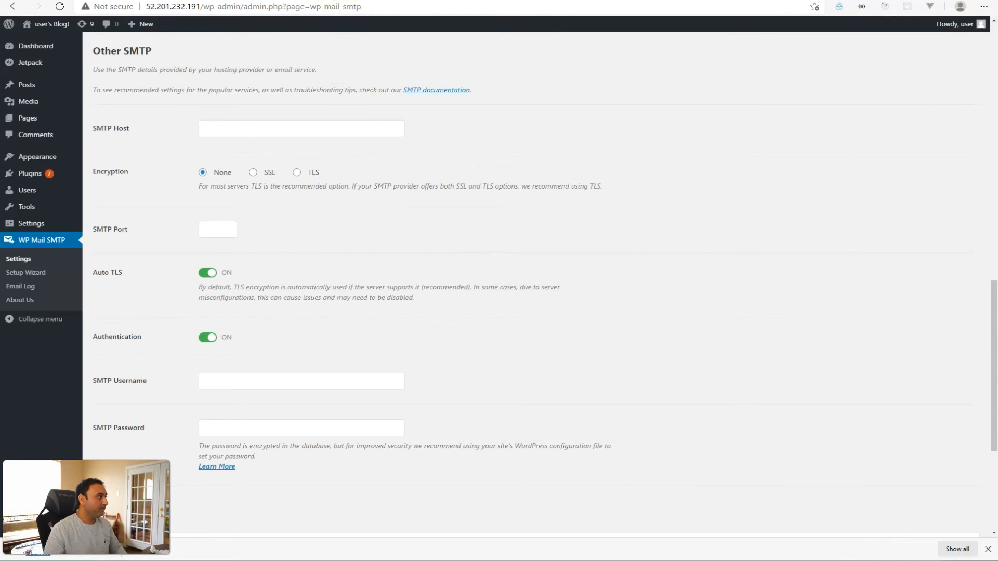
# Copy email-smtp.us-east-1.amazonaws.com from SES into SMTP Host and choose TLS encryption on port 587.
pyautogui.click(343, 0)
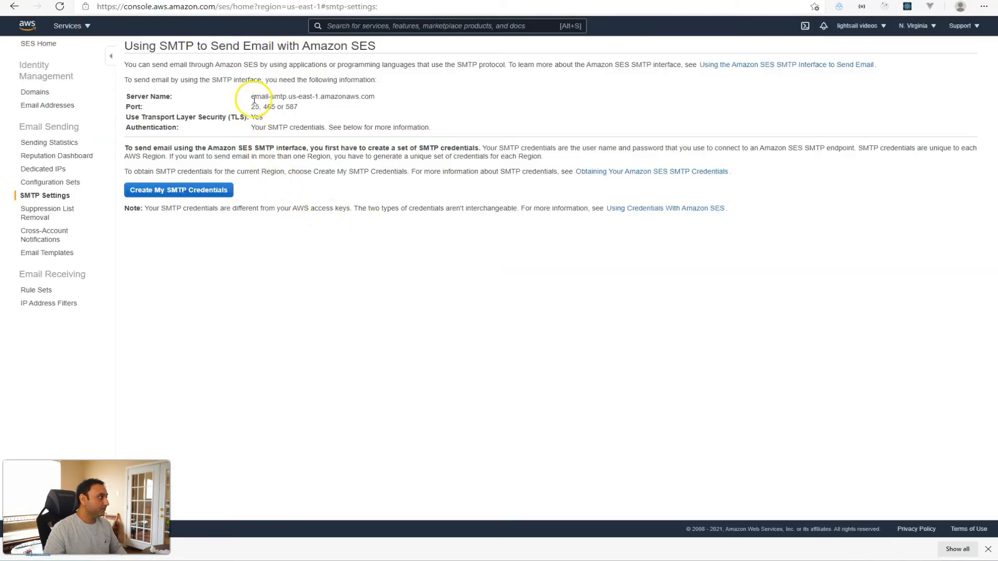
pyautogui.moveTo(251, 96); pyautogui.dragTo(377, 97)
pyautogui.hotkey('ctrl', 'c')
pyautogui.click(229, 0)
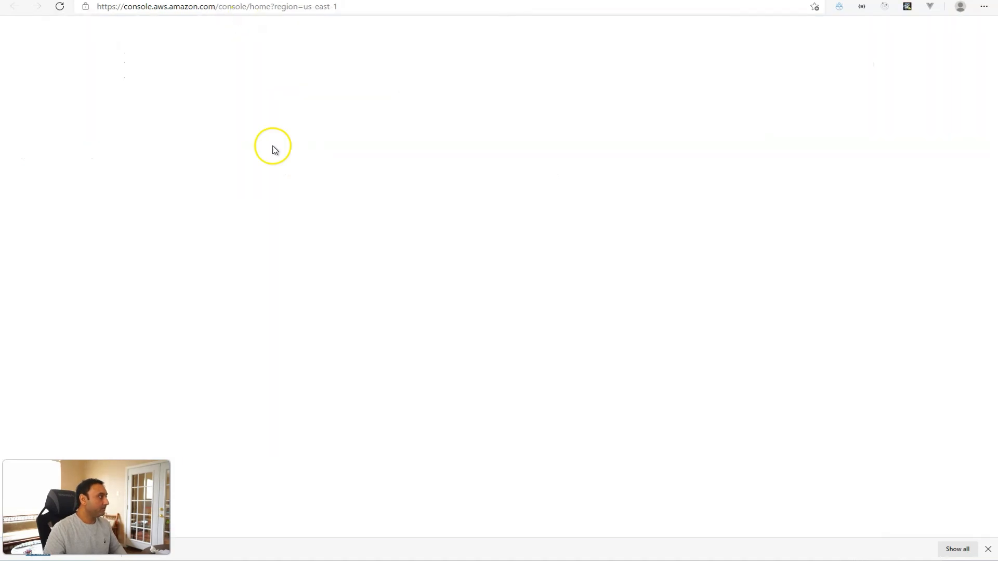
pyautogui.click(151, 0)
pyautogui.click(247, 134)
pyautogui.hotkey('ctrl', 'v')
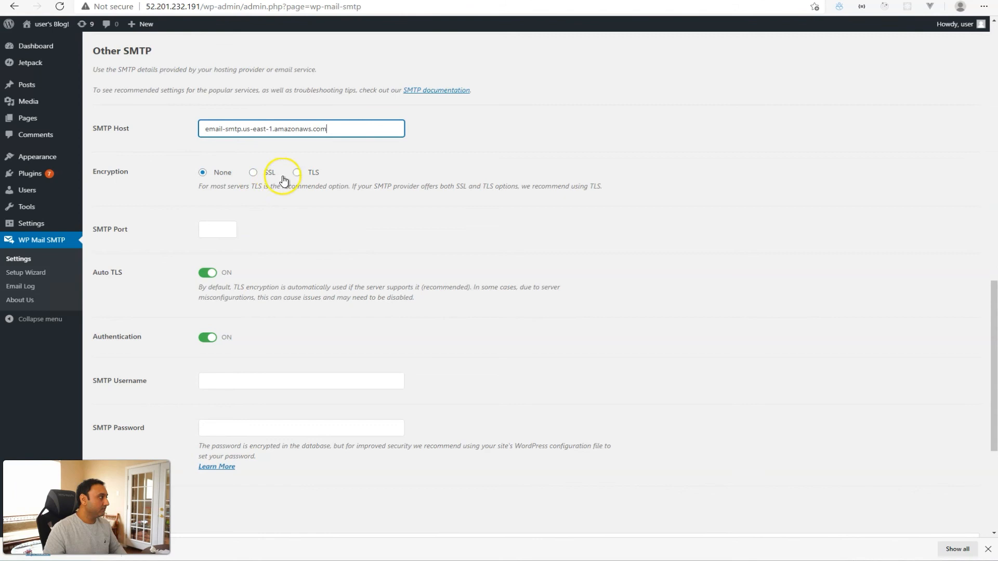
pyautogui.click(297, 173)
pyautogui.click(249, 4)
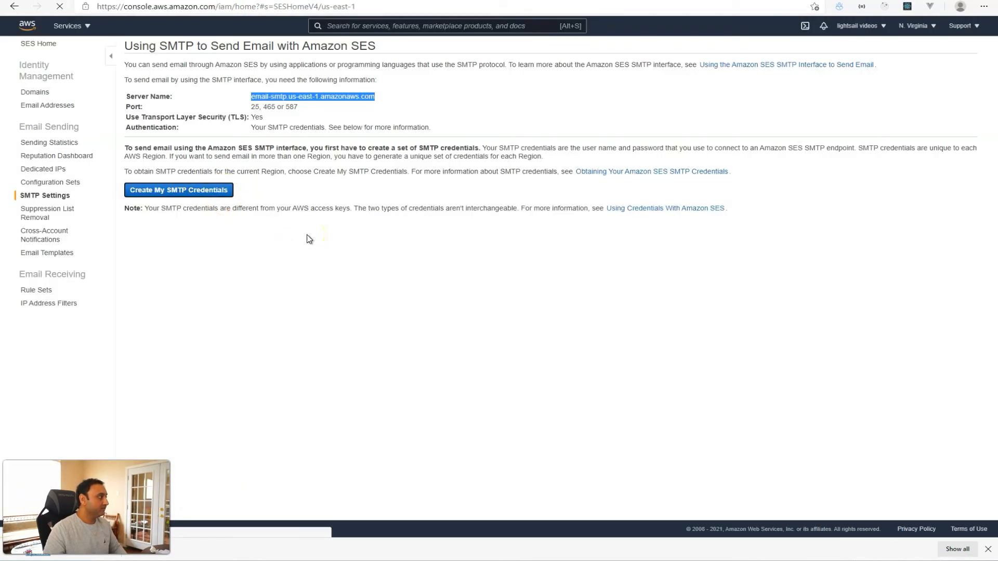
# Create the IAM SMTP user and paste its SMTP username into WP Mail SMTP.
pyautogui.moveTo(449, 70); pyautogui.dragTo(315, 76)
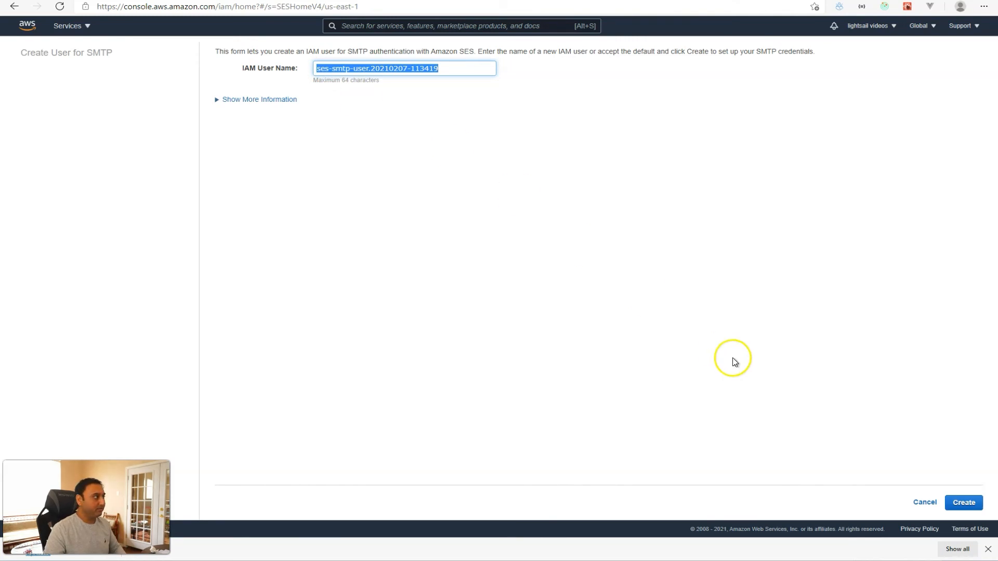
pyautogui.click(961, 505)
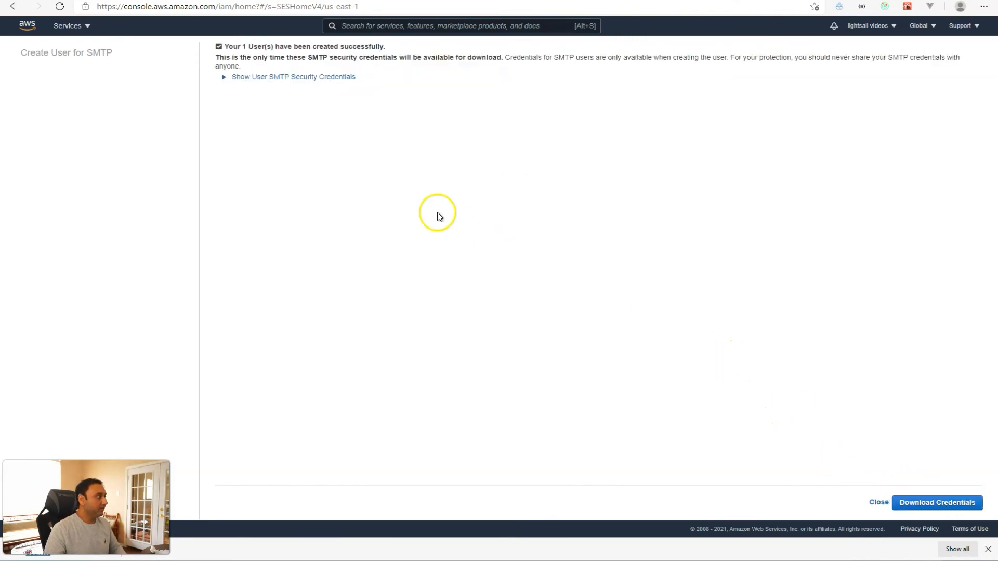
pyautogui.click(264, 78)
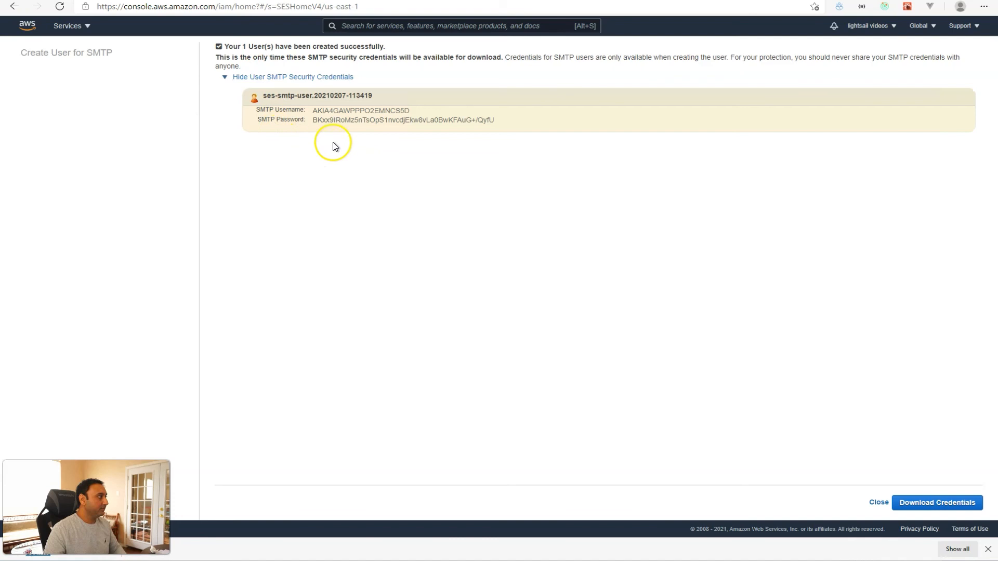
pyautogui.doubleClick(374, 110)
pyautogui.hotkey('ctrl', 'c')
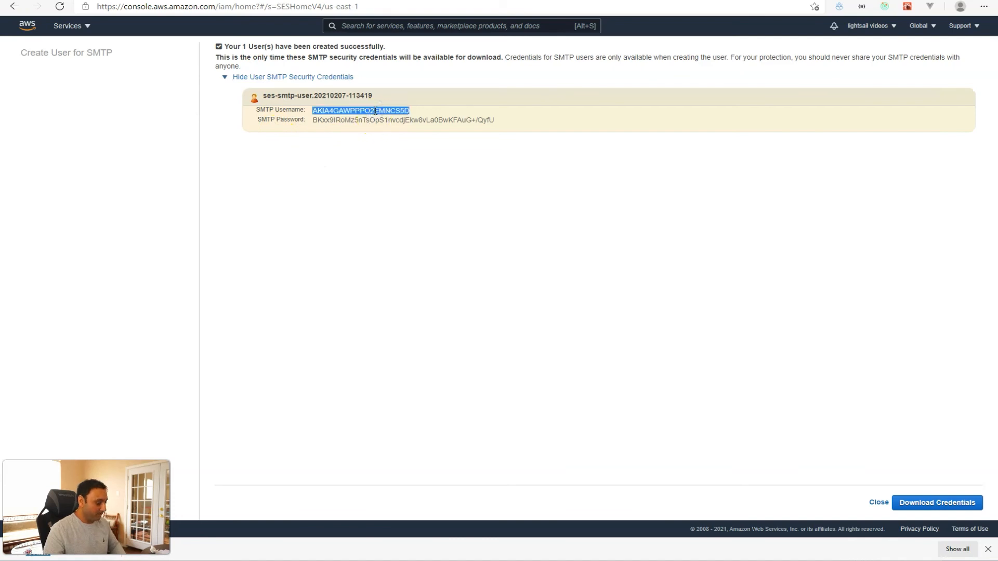
pyautogui.hotkey('ctrl', 'Tab')
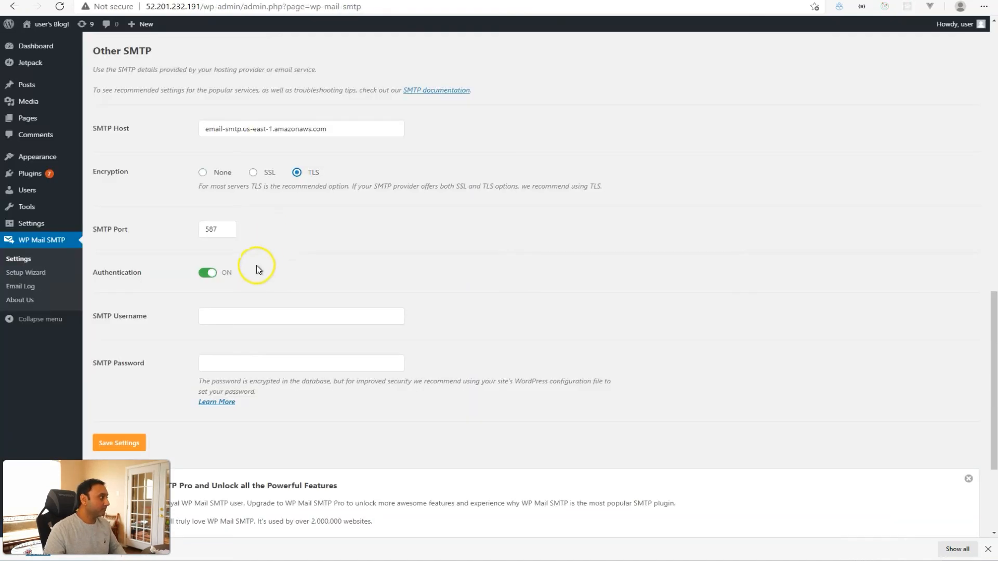
pyautogui.click(254, 314)
pyautogui.hotkey('ctrl', 'v')
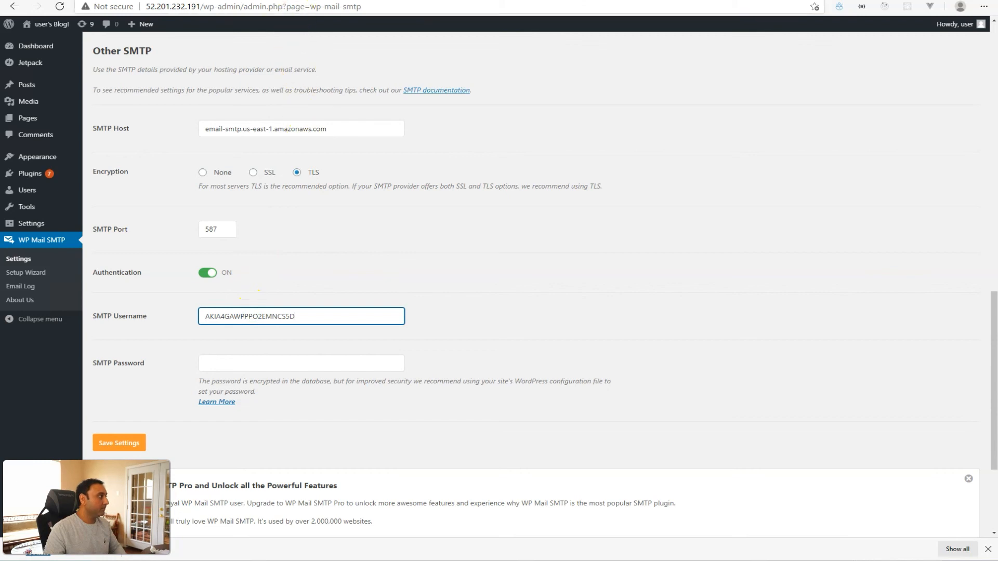
# Copy the SMTP password into WP Mail SMTP's SMTP Password field and save the settings.
pyautogui.hotkey('ctrl', 'Tab')
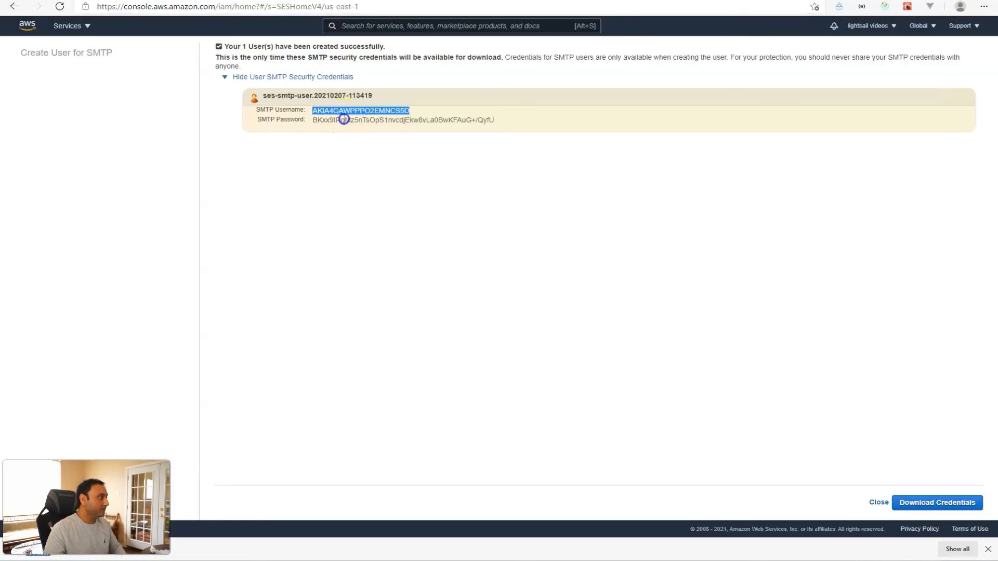
pyautogui.doubleClick(344, 120)
pyautogui.moveTo(496, 121); pyautogui.dragTo(312, 120)
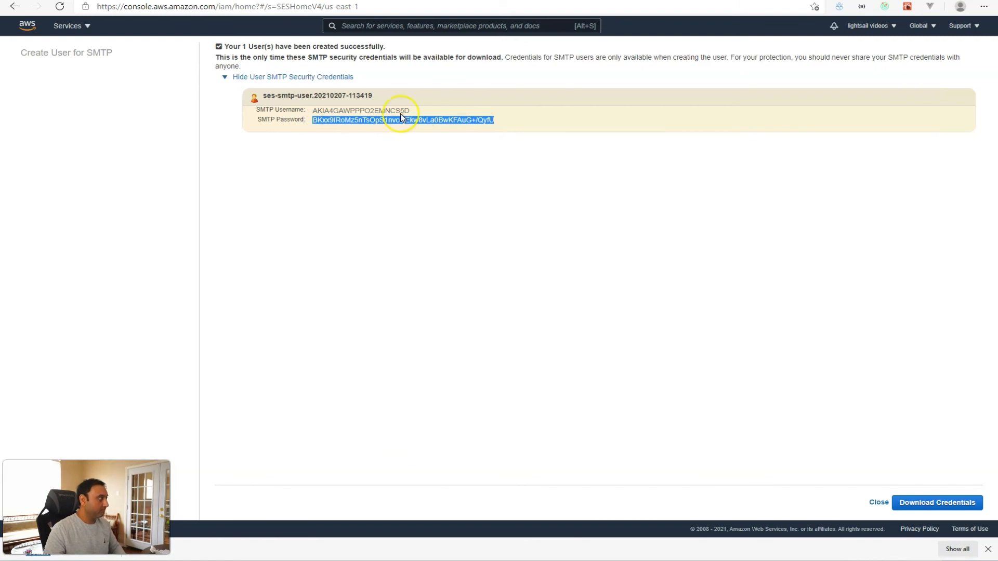
pyautogui.hotkey('alt', 'Tab')
pyautogui.click(288, 365)
pyautogui.hotkey('ctrl', 'v')
pyautogui.click(124, 443)
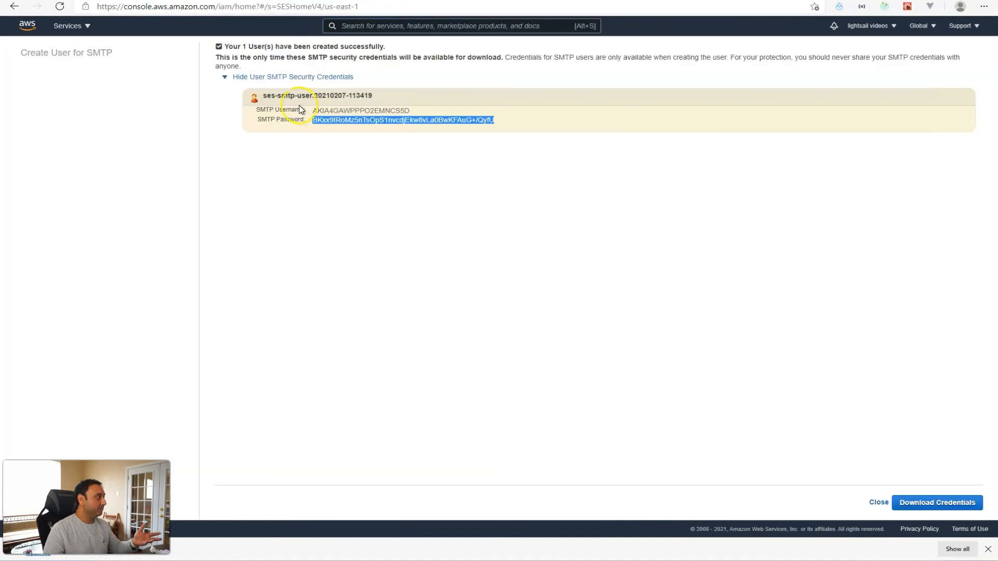
# Close the IAM credentials page and open the SES sending statistics dashboard.
pyautogui.click(879, 503)
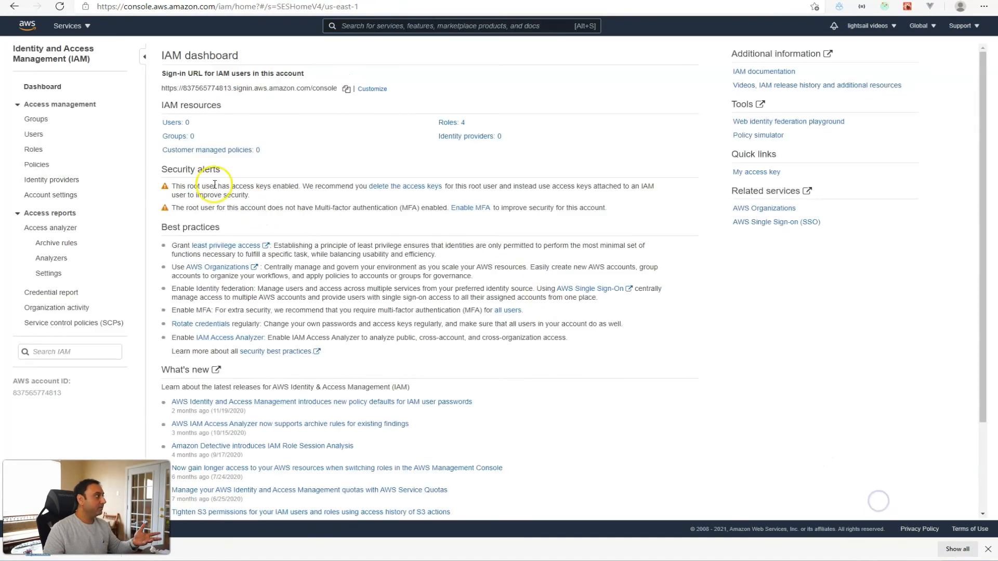
pyautogui.click(67, 26)
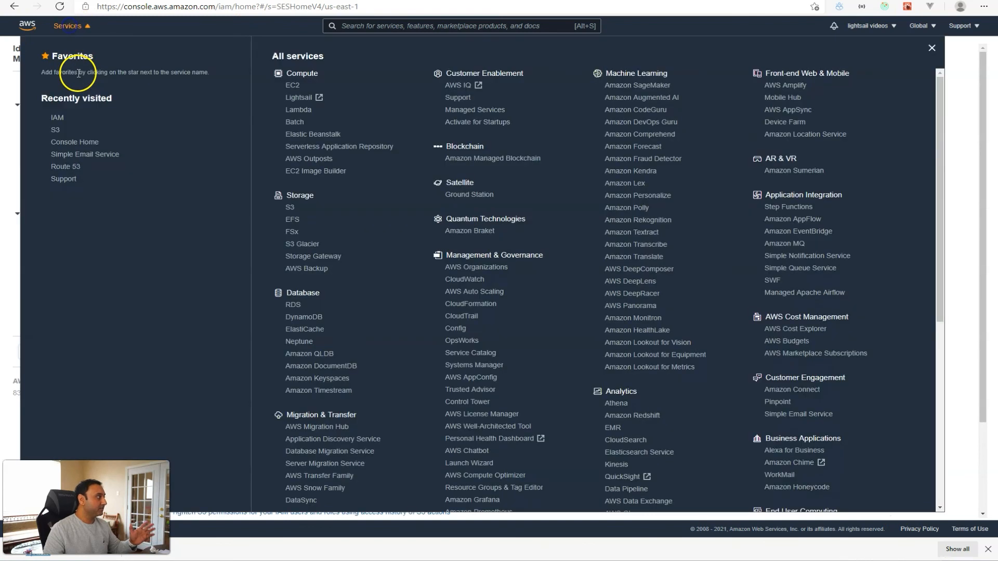
pyautogui.click(64, 156)
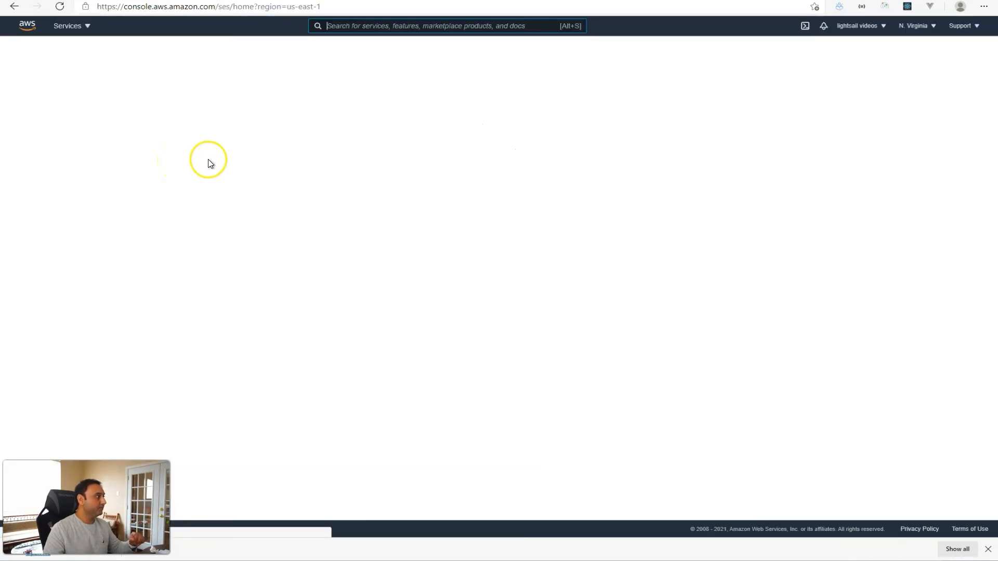
pyautogui.click(51, 145)
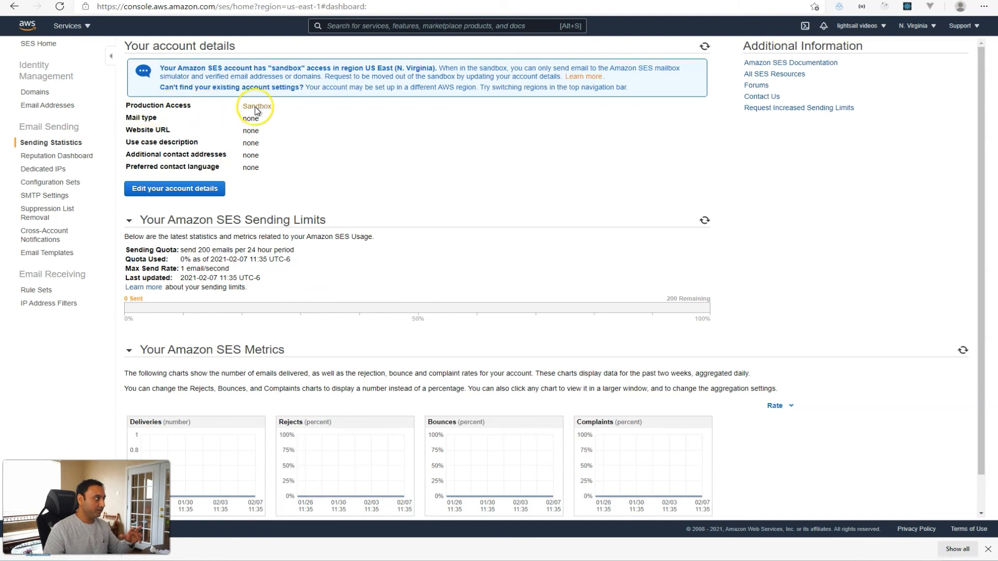
# Start a sending-limit increase case, review its form, and return to the SES dashboard.
pyautogui.click(778, 110)
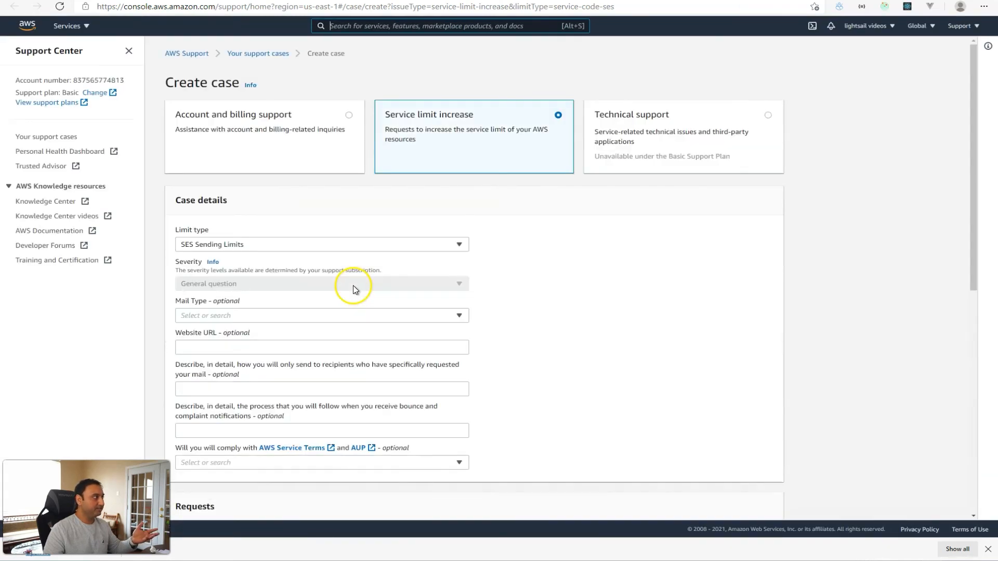
pyautogui.scroll(-4, 344, 282)
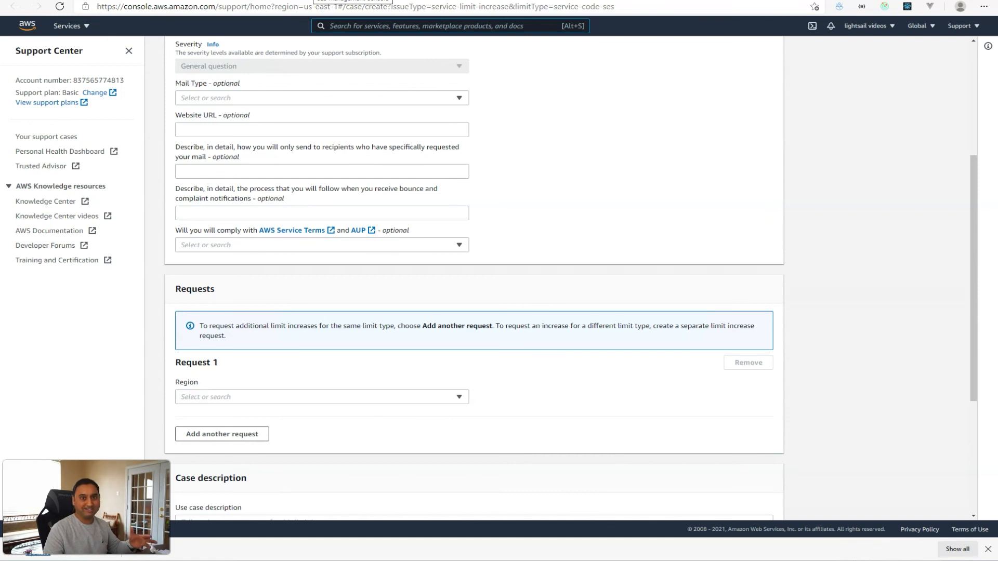
pyautogui.click(314, 0)
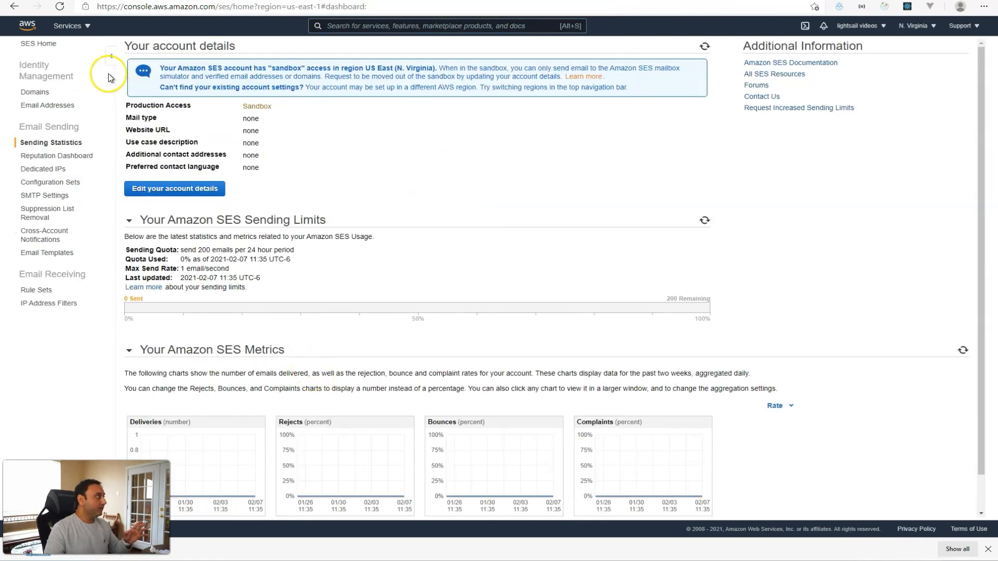
# Review the saved WP Mail SMTP settings, then open sendy.co in a new tab.
pyautogui.click(146, 0)
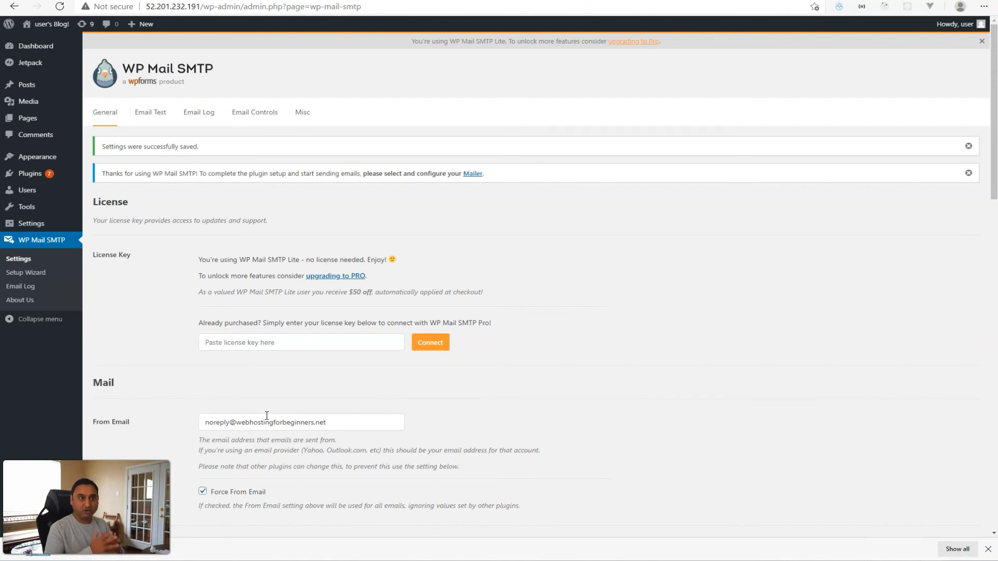
pyautogui.click(280, 416)
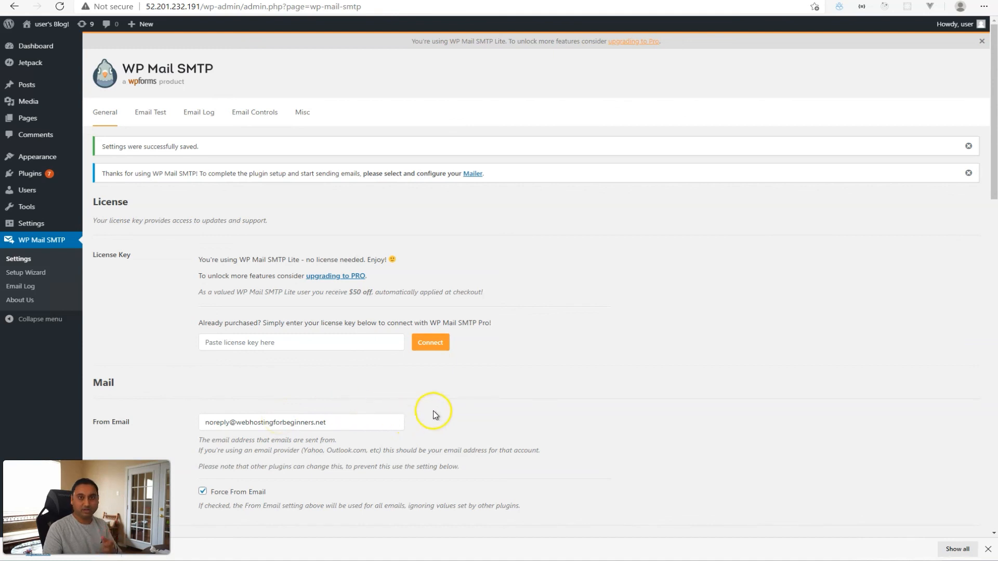
pyautogui.hotkey('ctrl', 't')
pyautogui.write('sendy.co')
pyautogui.press('Return')
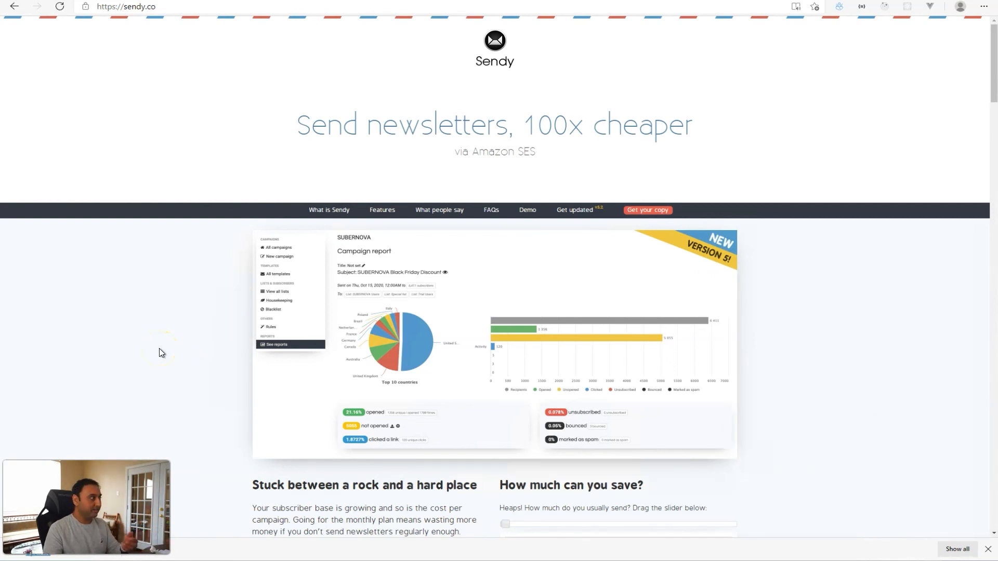
# Scroll down sendy.co through its features, testimonials, FAQs and the $69 price.
pyautogui.scroll(-3, 159, 350)
pyautogui.scroll(-4, 160, 351)
pyautogui.scroll(-2, 159, 352)
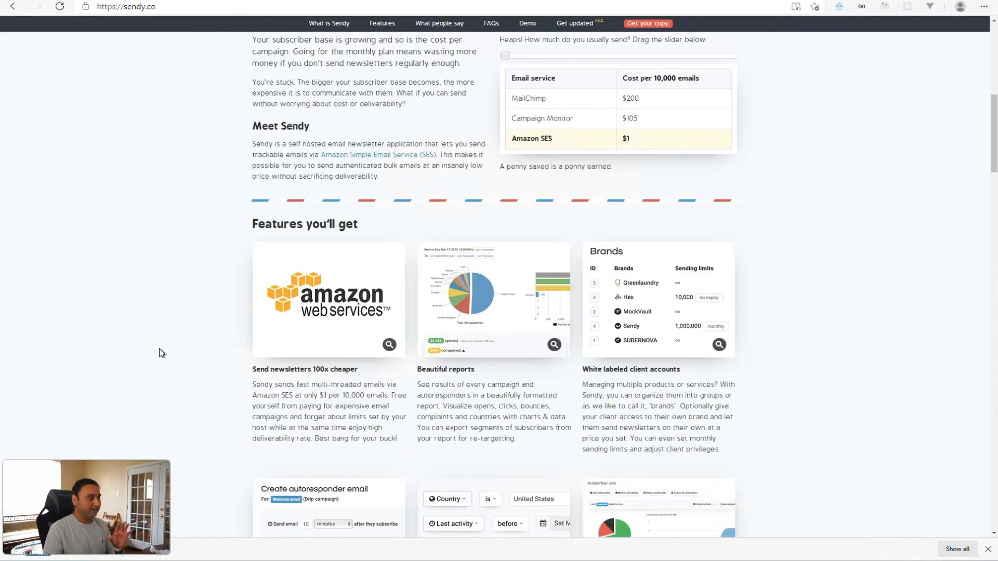
pyautogui.click(177, 351)
pyautogui.scroll(-7, 177, 351)
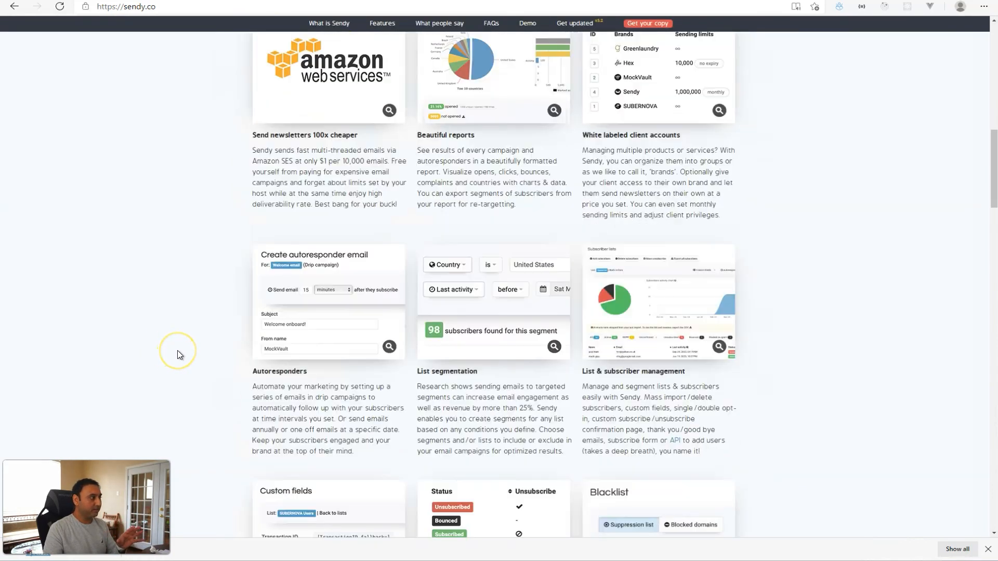
pyautogui.scroll(-12, 177, 350)
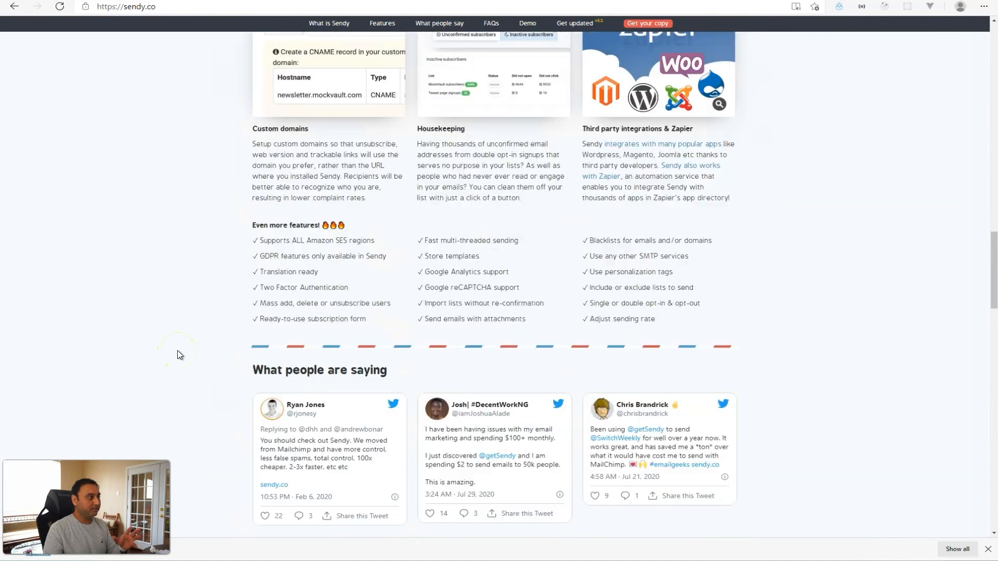
pyautogui.scroll(-20, 178, 355)
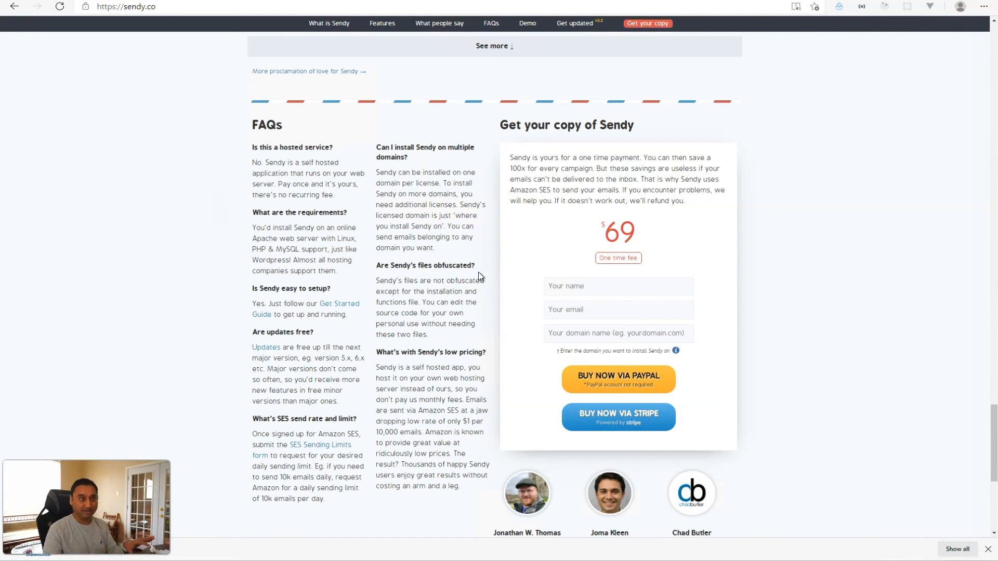
# Back on the campaign report image, slide between its light and dark mode versions.
pyautogui.click(466, 347)
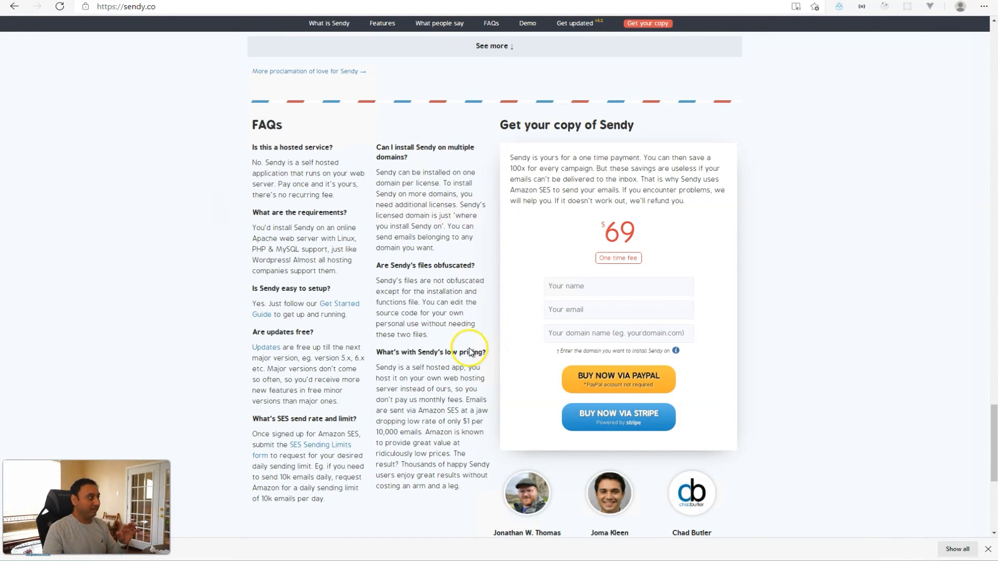
pyautogui.scroll(6, 469, 348)
pyautogui.scroll(15, 470, 348)
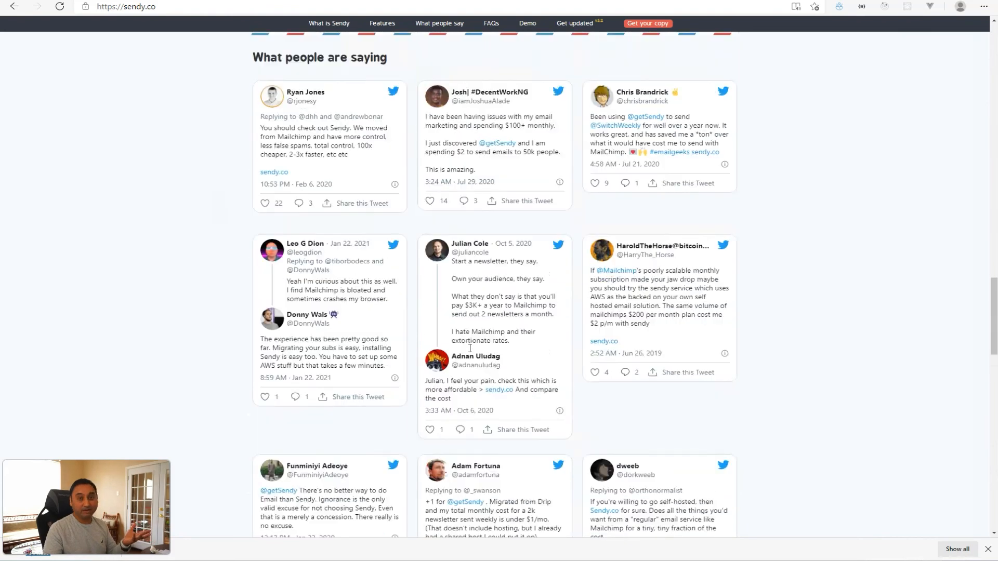
pyautogui.scroll(12, 470, 348)
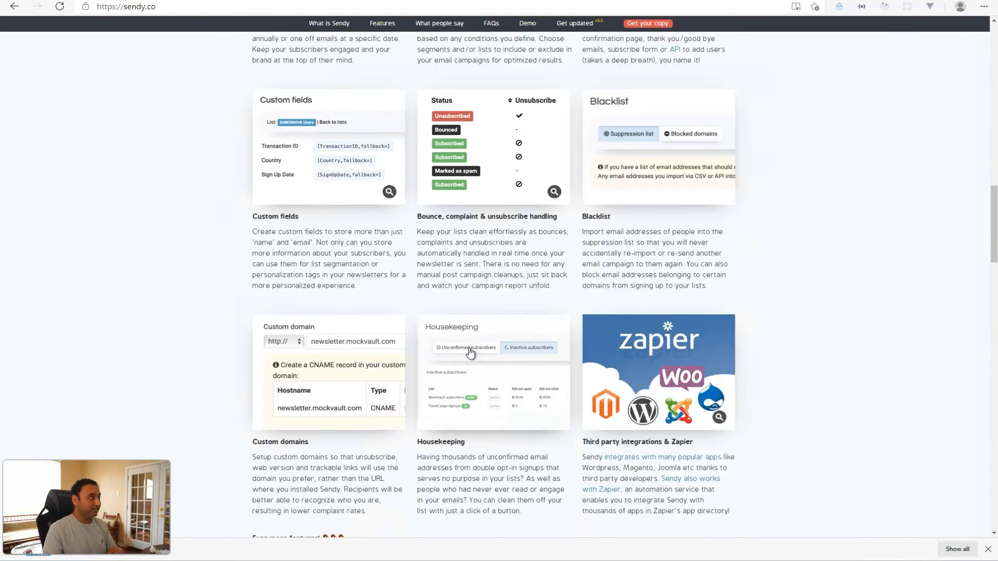
pyautogui.scroll(9, 470, 352)
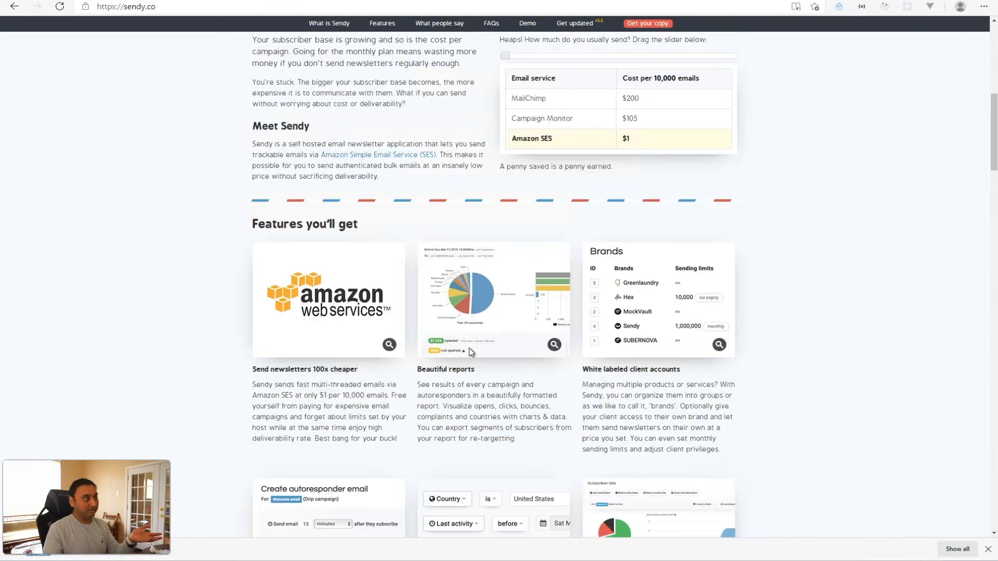
pyautogui.scroll(5, 470, 352)
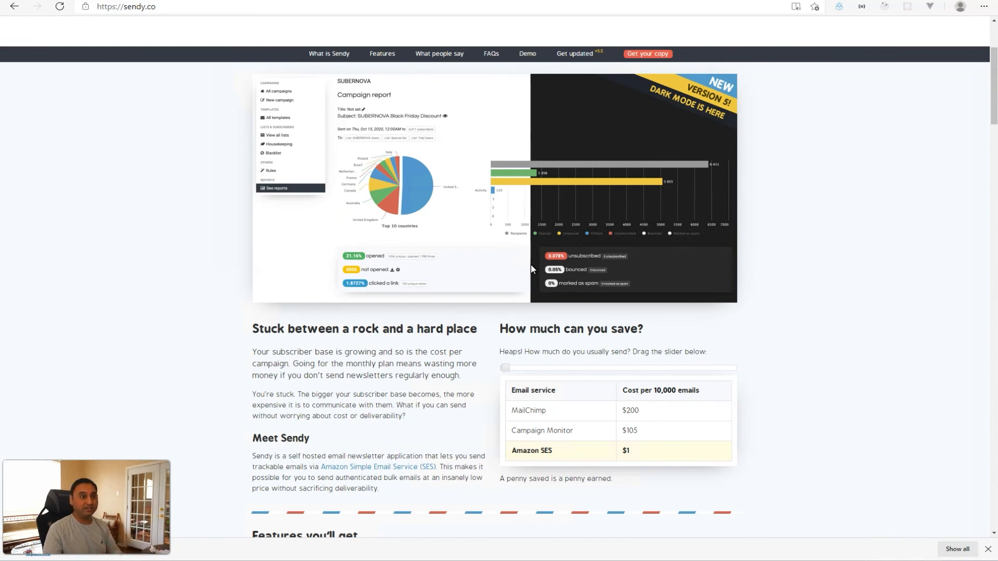
pyautogui.moveTo(531, 264); pyautogui.dragTo(465, 254)
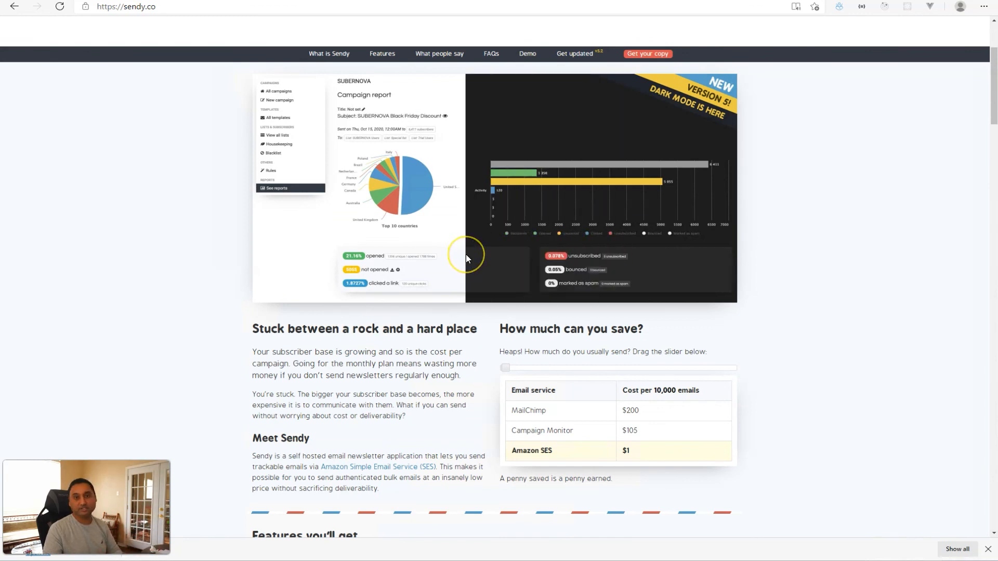